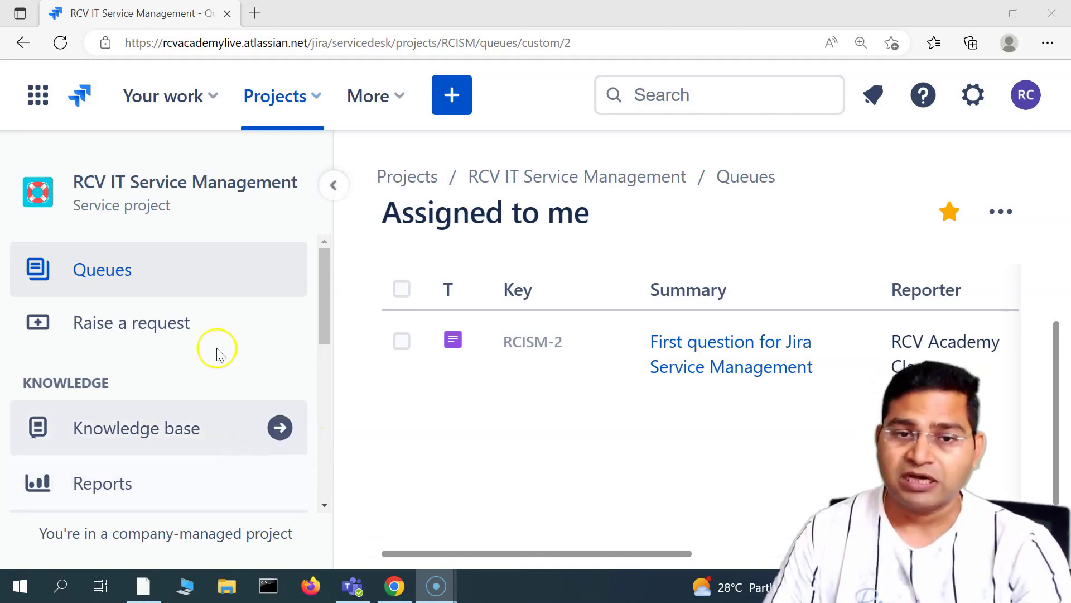
Step: Open Project settings for RCV IT Service Management to view its Details page with key RCISM
scroll(194, 427, "down", 1)
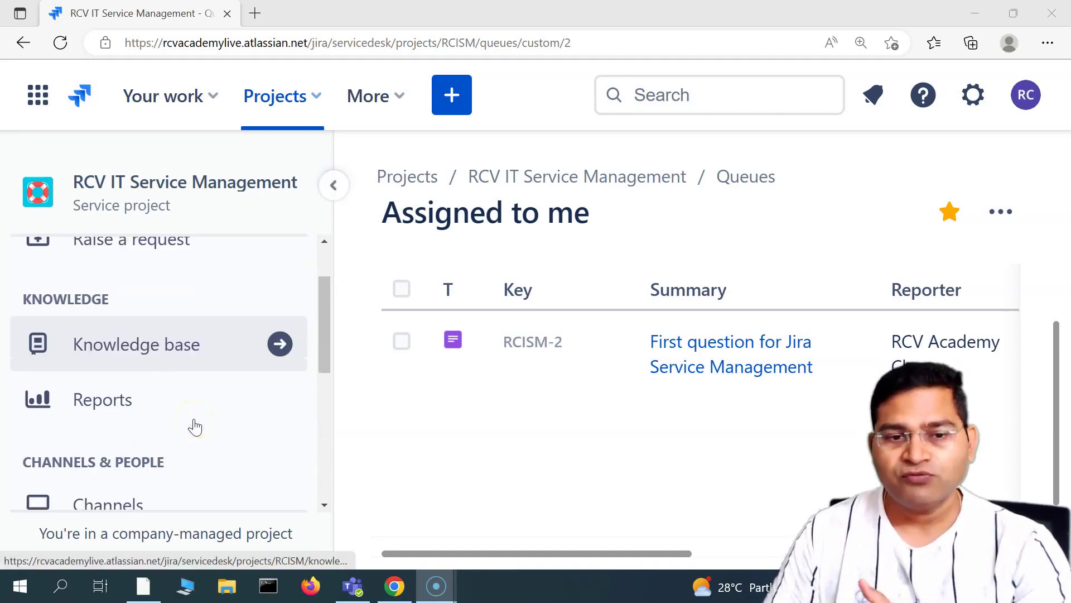
scroll(193, 426, "down", 2)
scroll(208, 469, "down", 3)
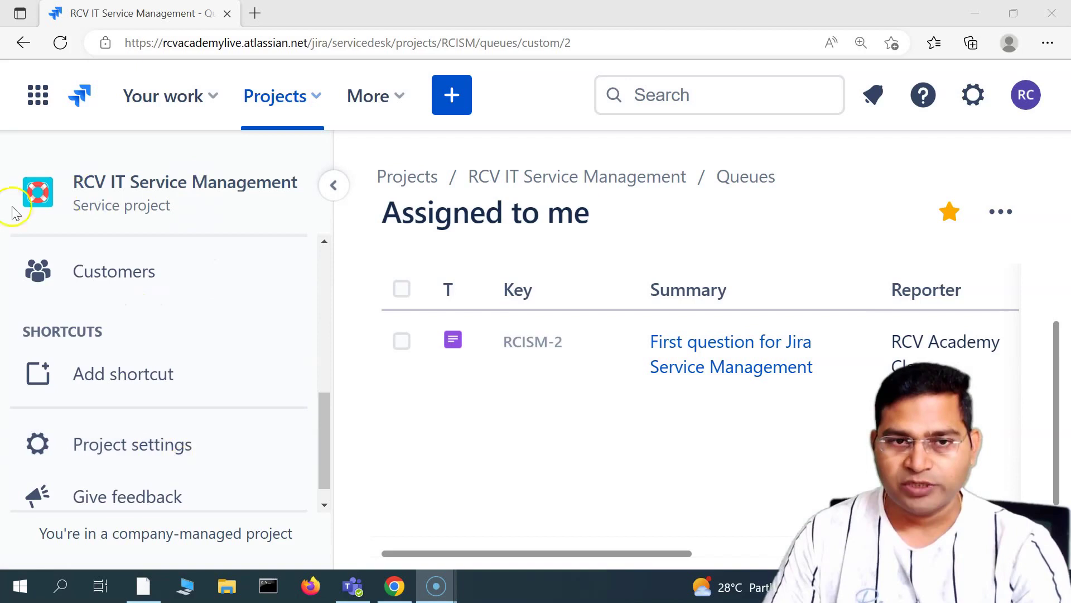
left_click(174, 449)
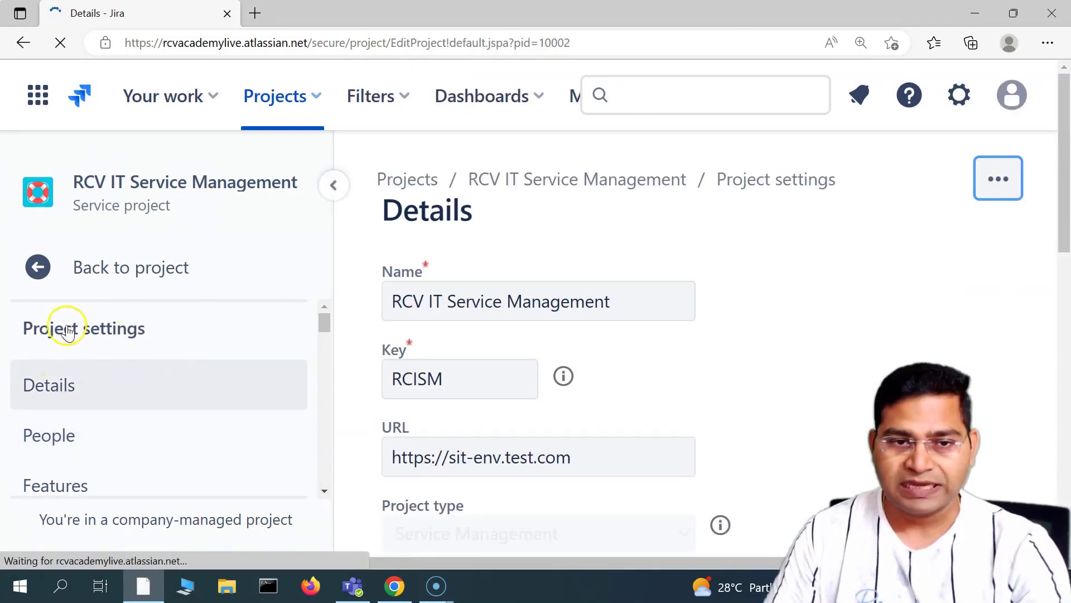
scroll(251, 342, "down", 1)
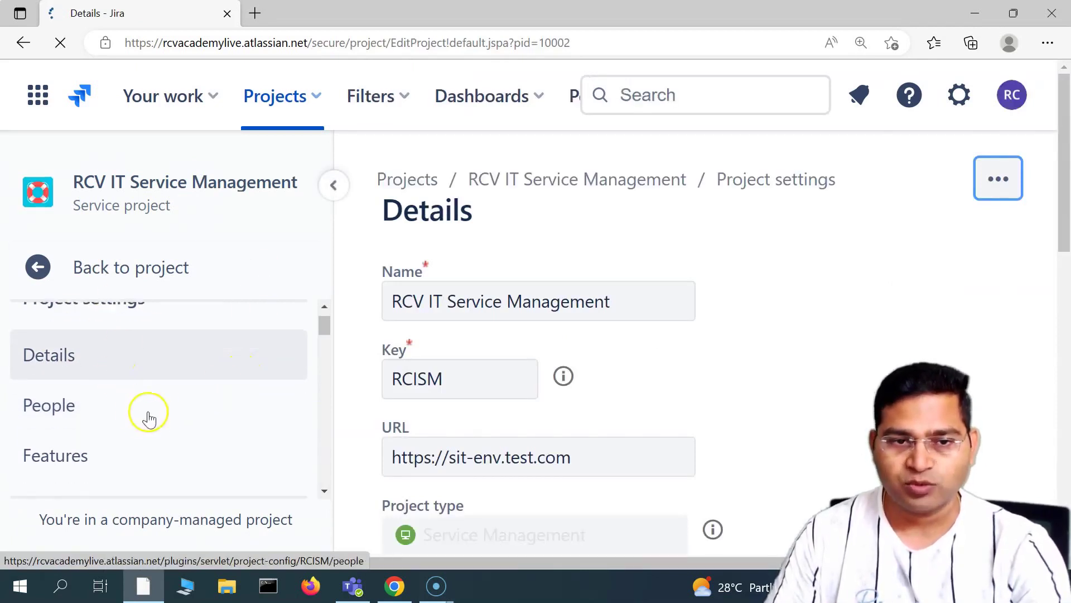
scroll(149, 418, "up", 1)
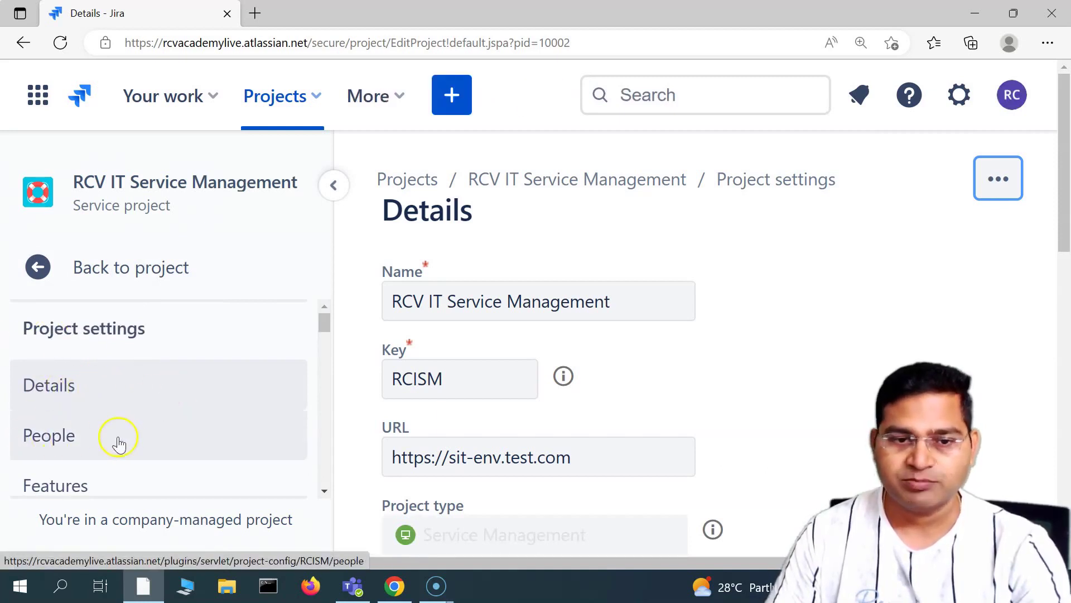
scroll(84, 418, "down", 1)
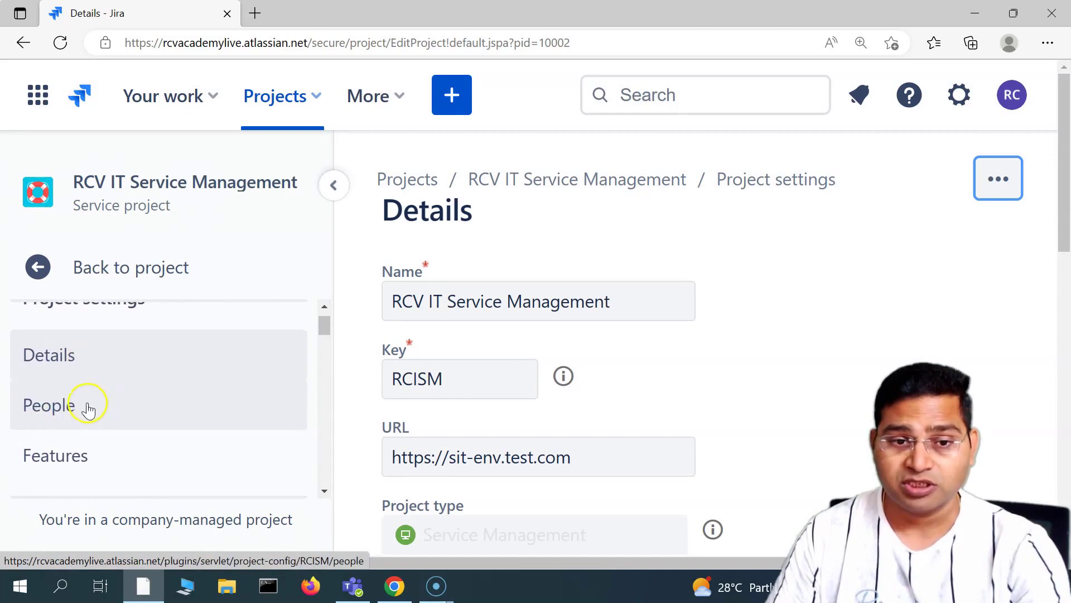
scroll(88, 409, "down", 1)
Step: Open the Features settings and scroll to the Service request management card, which is still off
left_click(126, 429)
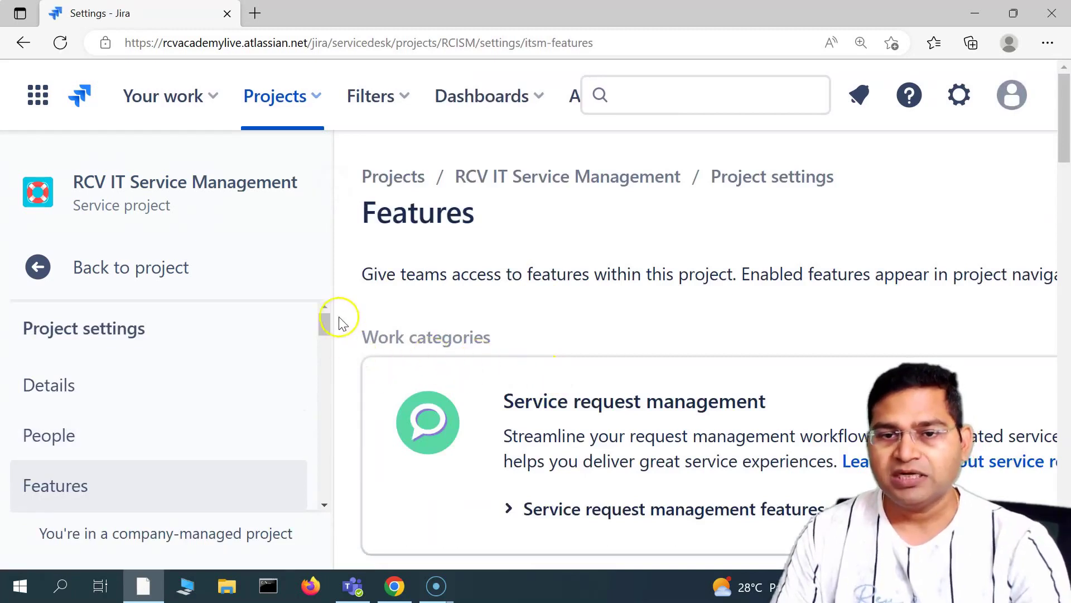
left_click_drag(310, 427, 19, 197)
scroll(249, 316, "down", 1)
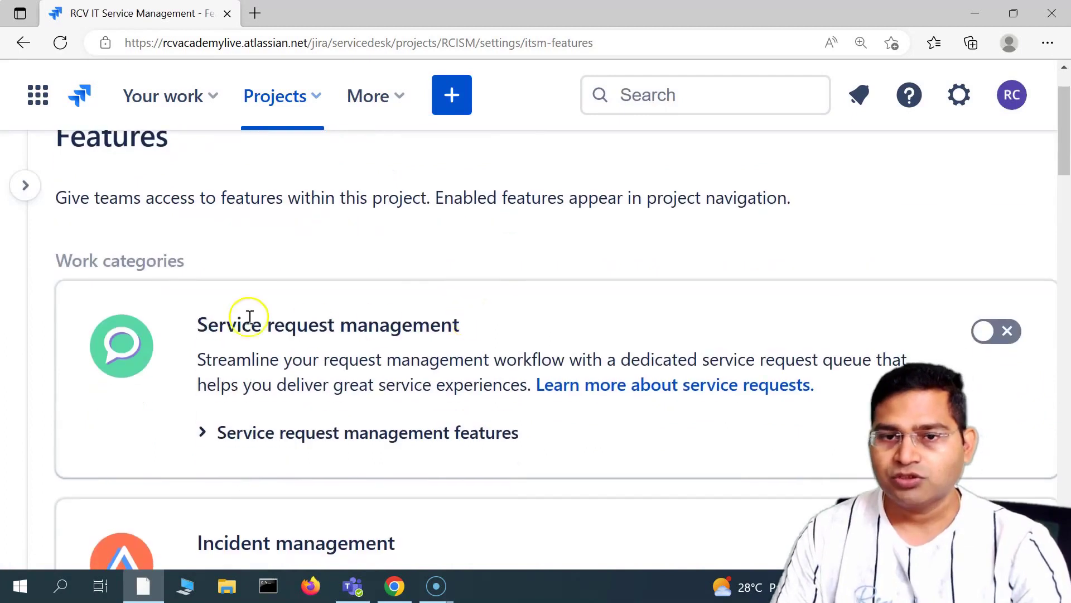
scroll(81, 293, "up", 1)
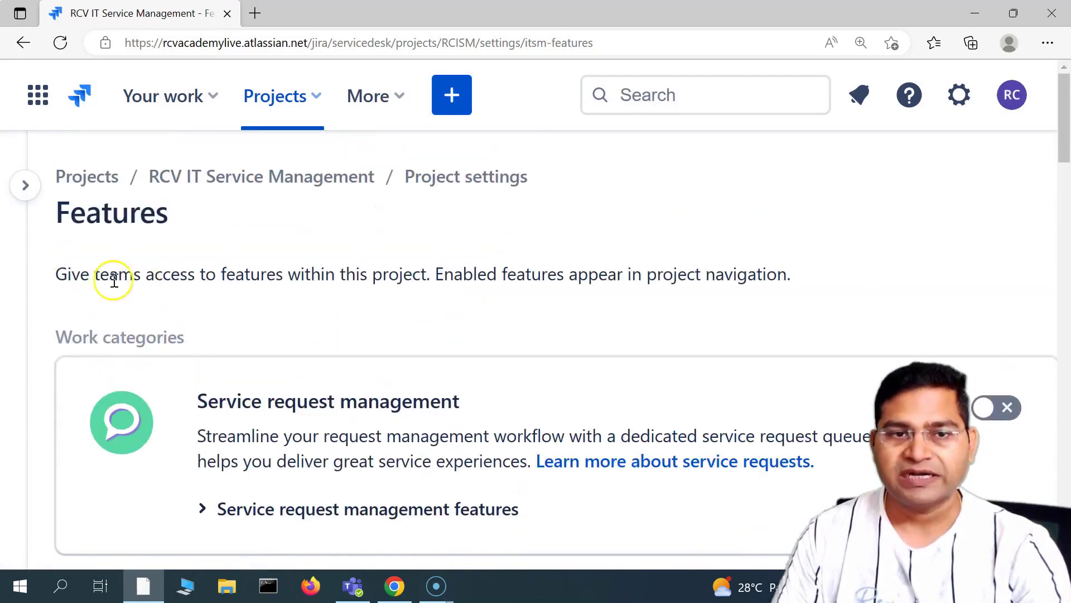
scroll(256, 270, "down", 1)
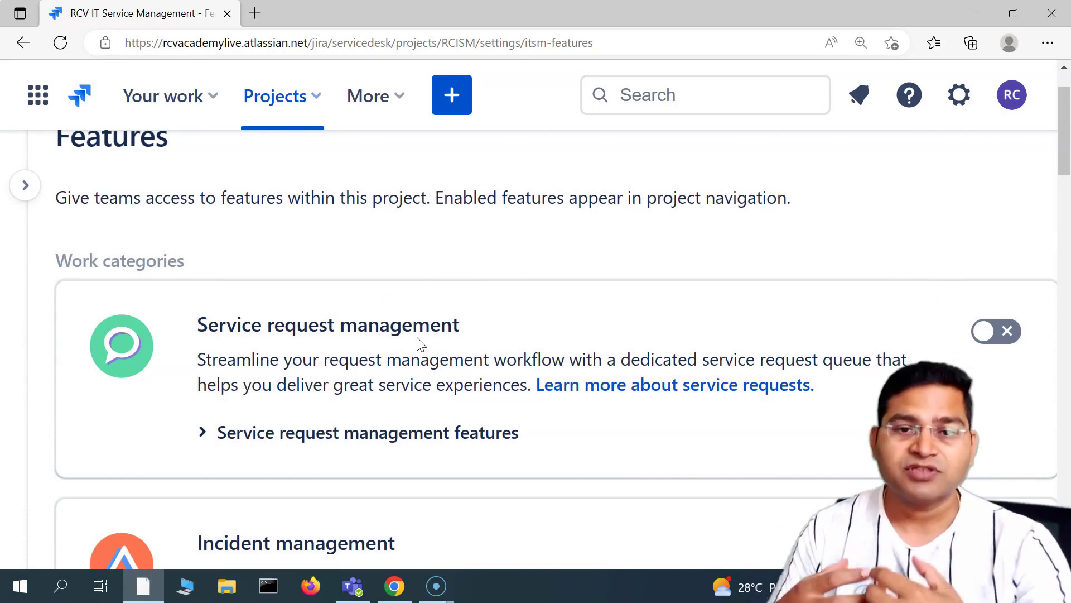
scroll(420, 343, "down", 3)
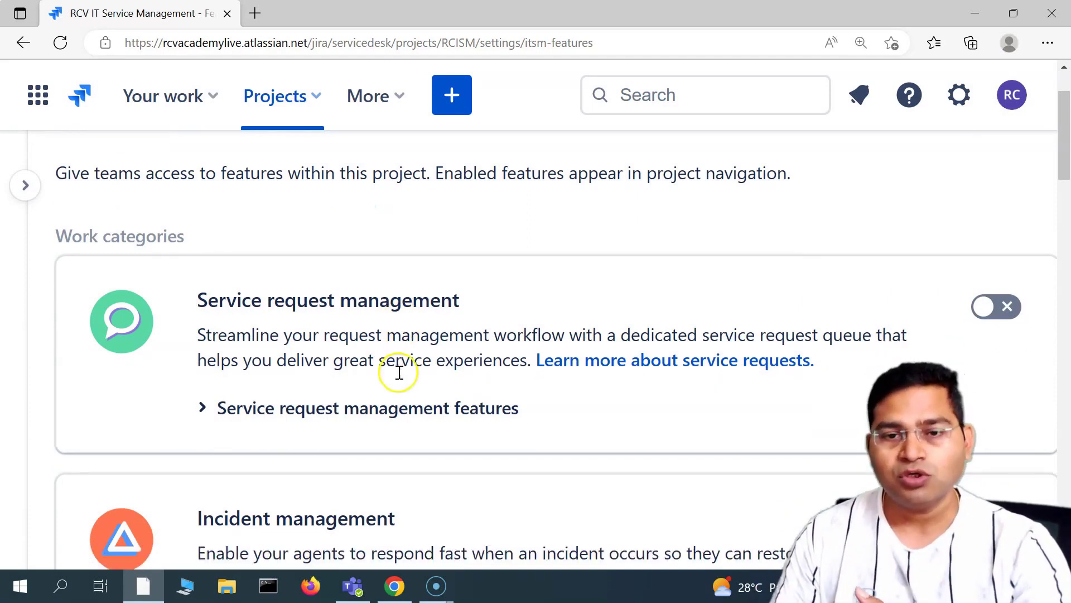
left_click(999, 189)
scroll(347, 318, "up", 3)
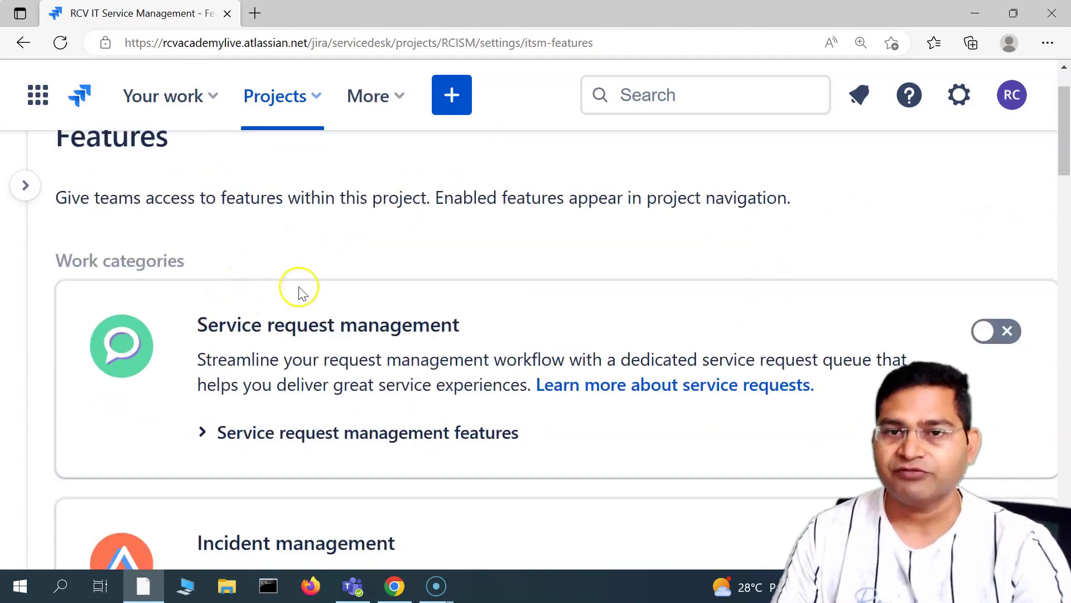
Step: Switch Service request management on and choose Maybe later for adding request types
left_click(984, 331)
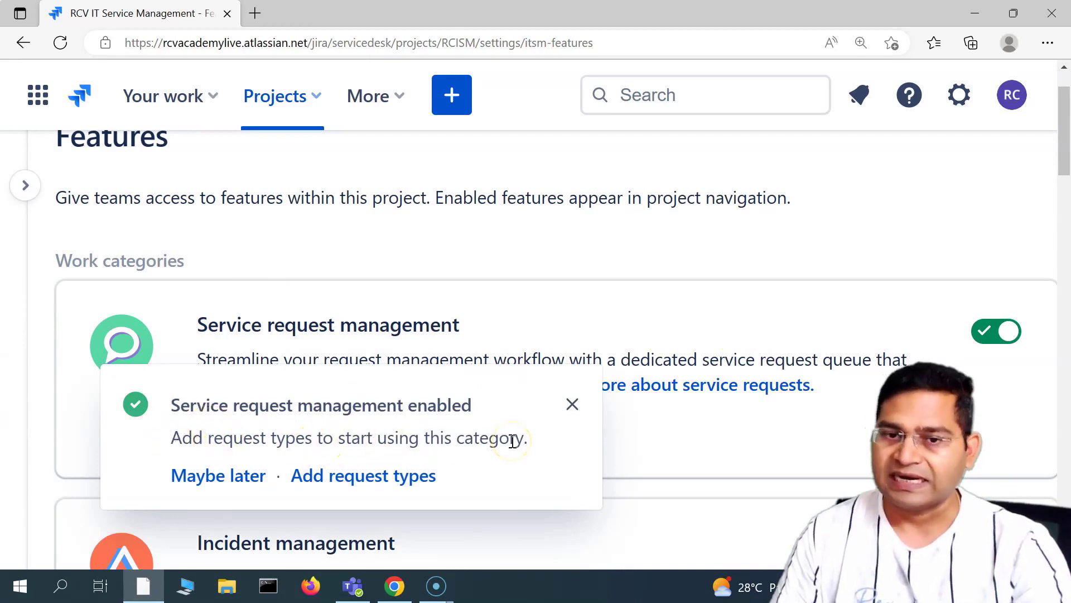
scroll(194, 436, "down", 2)
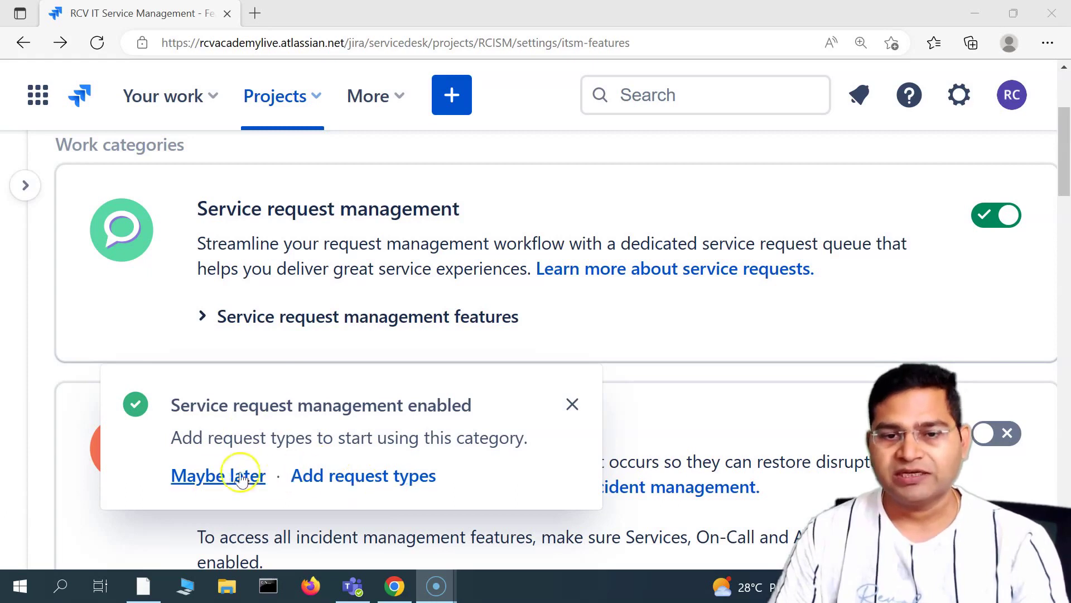
left_click(205, 481)
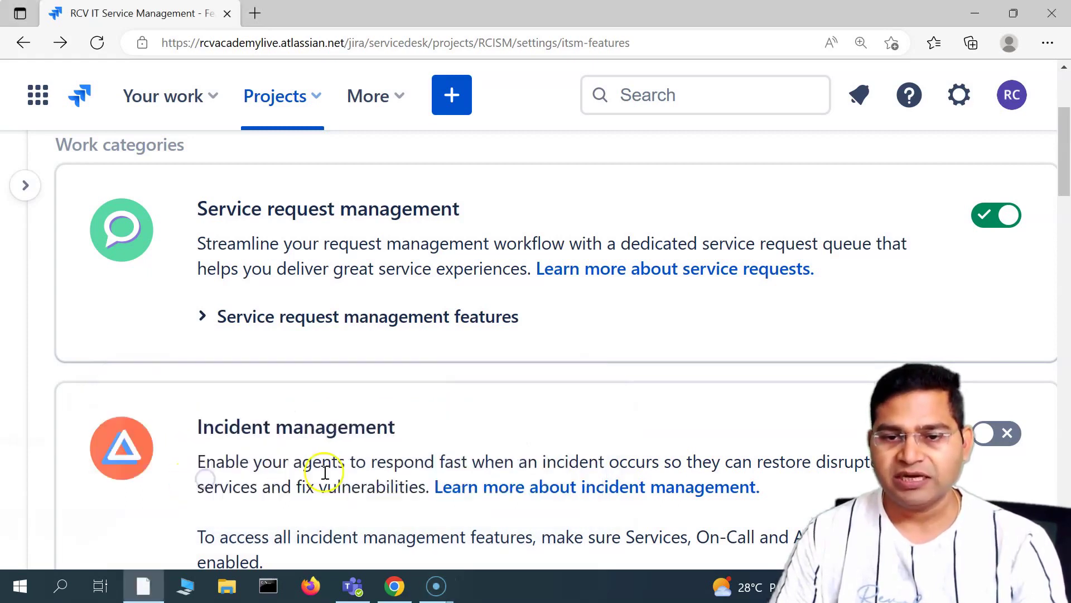
scroll(326, 441, "up", 3)
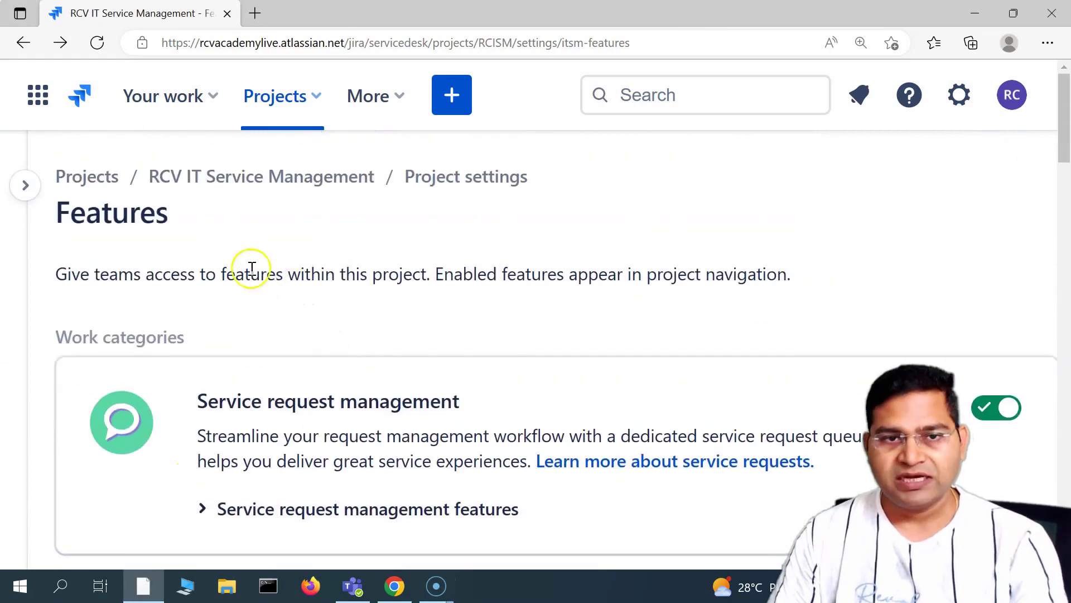
scroll(279, 396, "down", 4)
left_click_drag(196, 390, 414, 391)
scroll(960, 399, "down", 1)
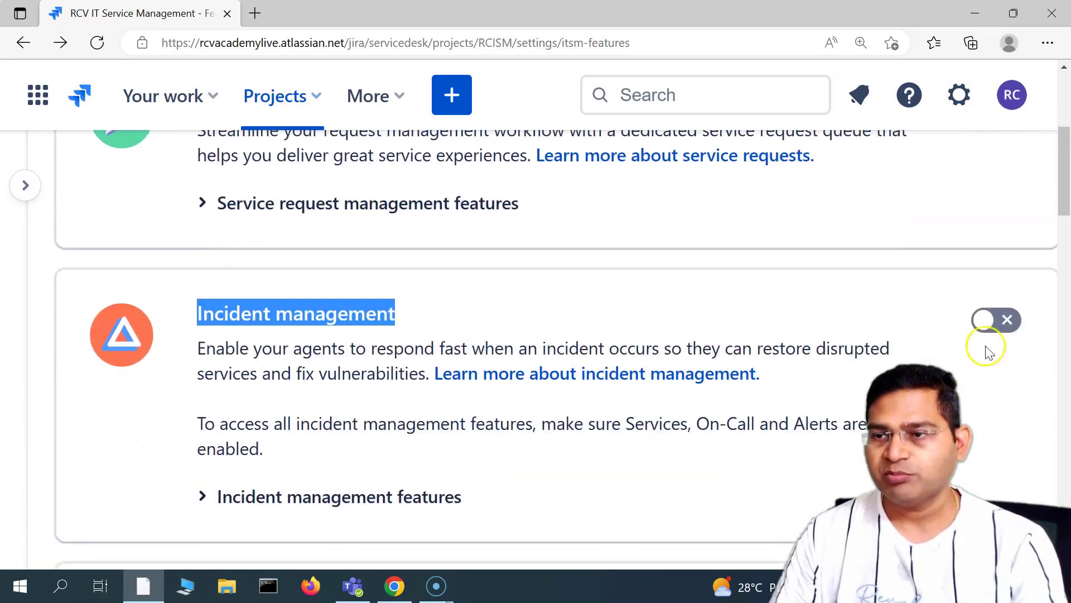
Step: Switch Incident management on and dismiss its enabled notice
left_click(1002, 323)
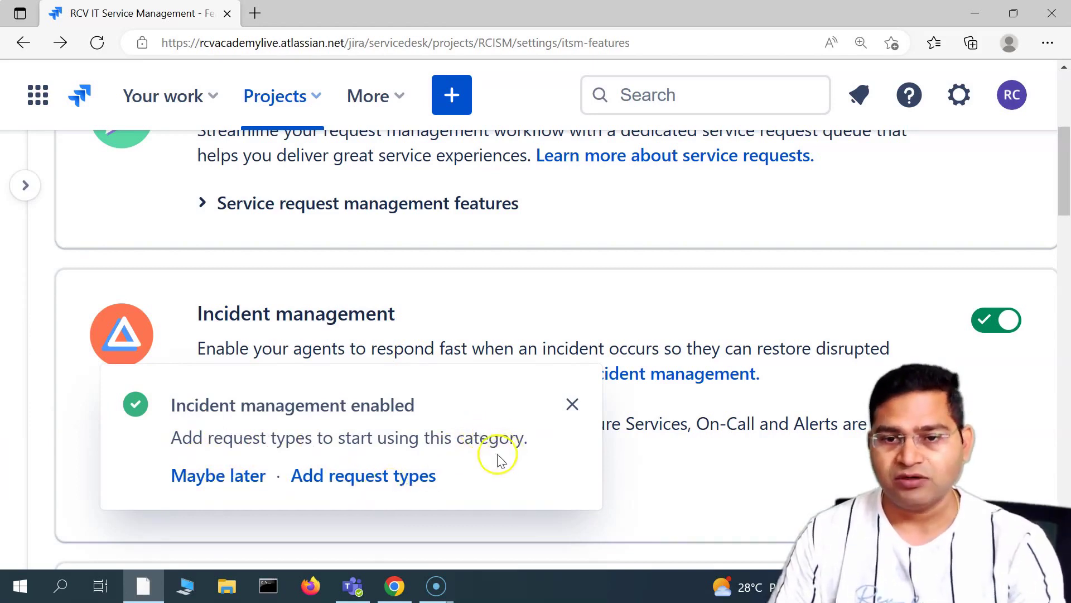
left_click(573, 404)
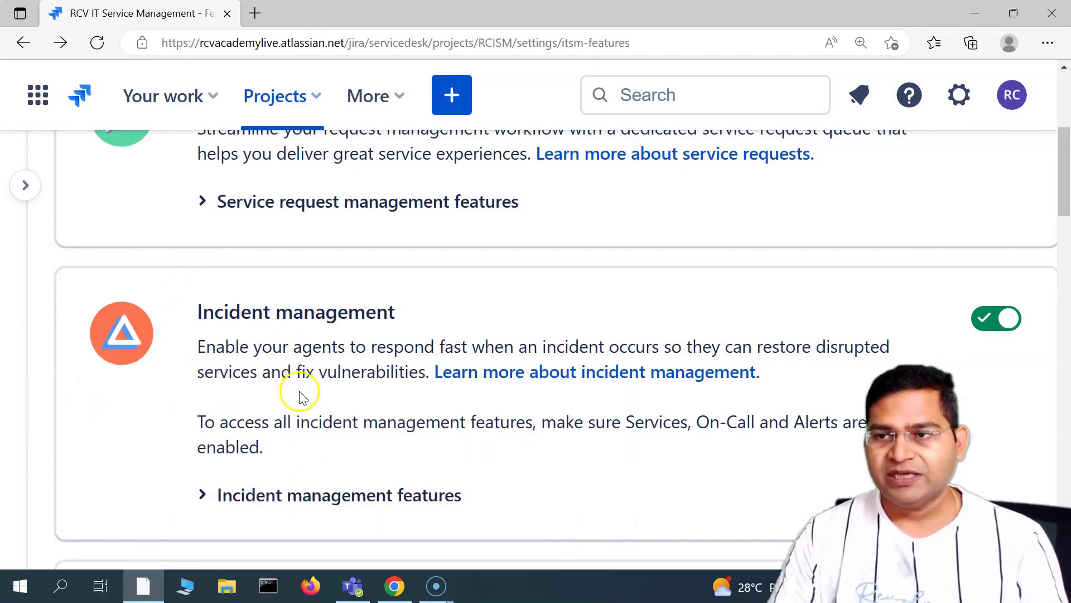
scroll(391, 380, "down", 3)
scroll(298, 373, "down", 1)
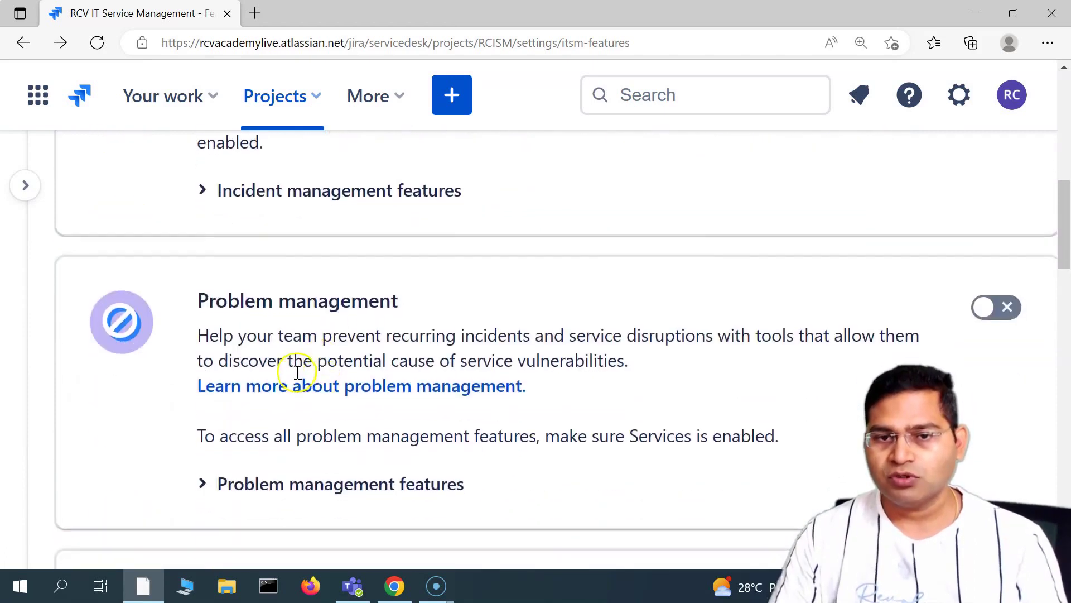
left_click_drag(205, 300, 411, 311)
Step: Review Services, Alerts, Problem and Change management features, then expand the project sidebar
scroll(317, 453, "down", 2)
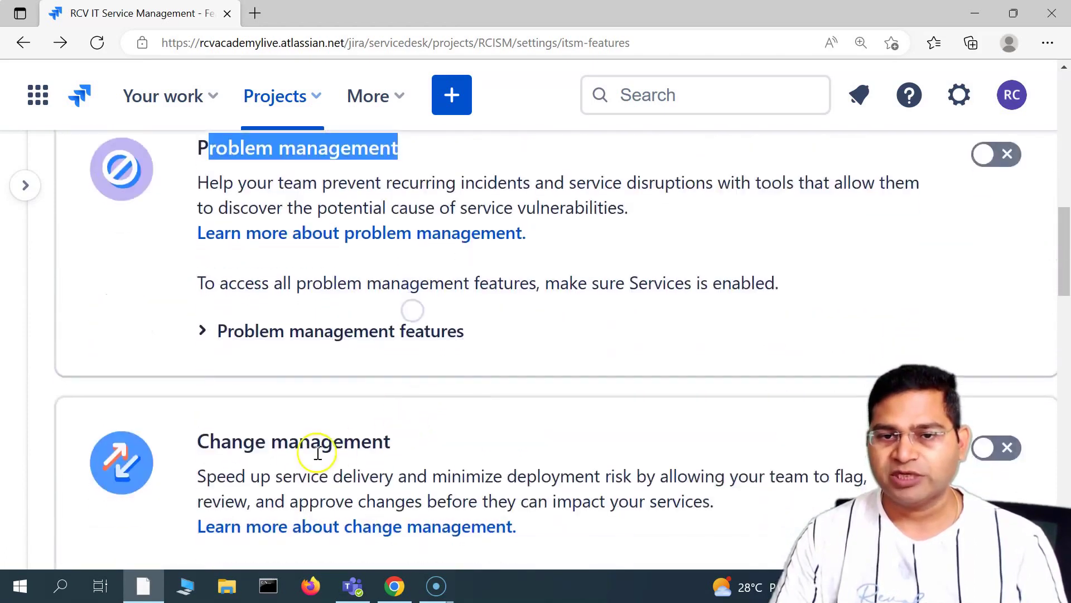
scroll(317, 453, "down", 5)
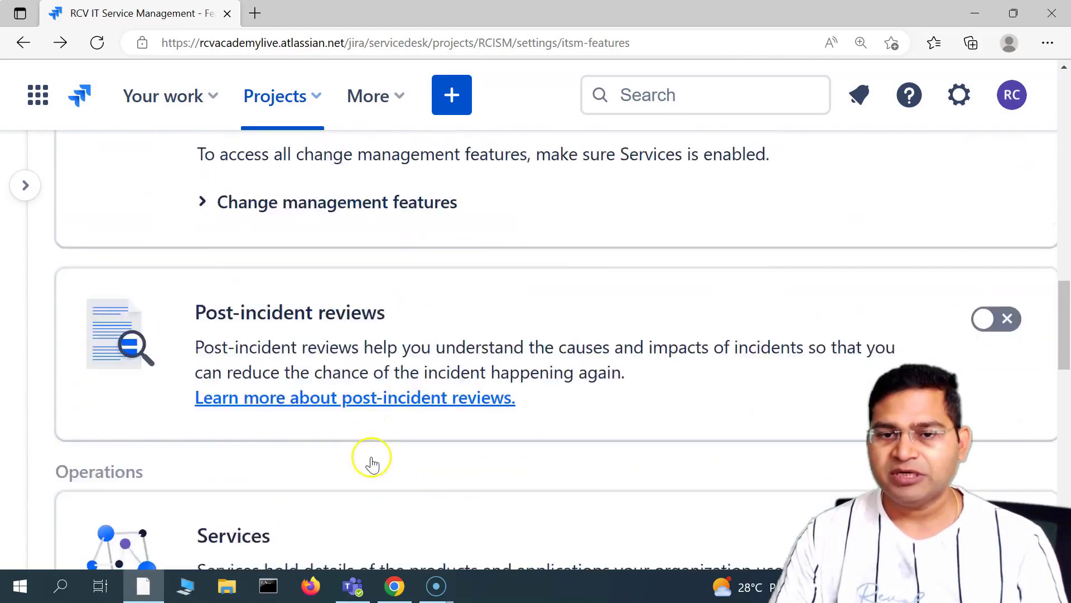
scroll(372, 464, "down", 1)
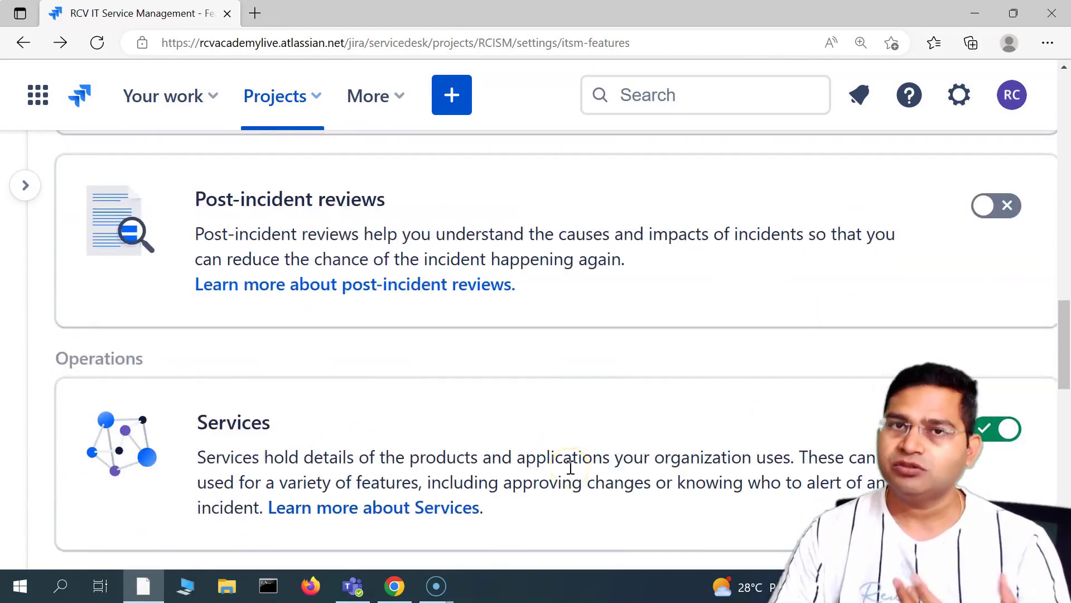
scroll(491, 444, "down", 10)
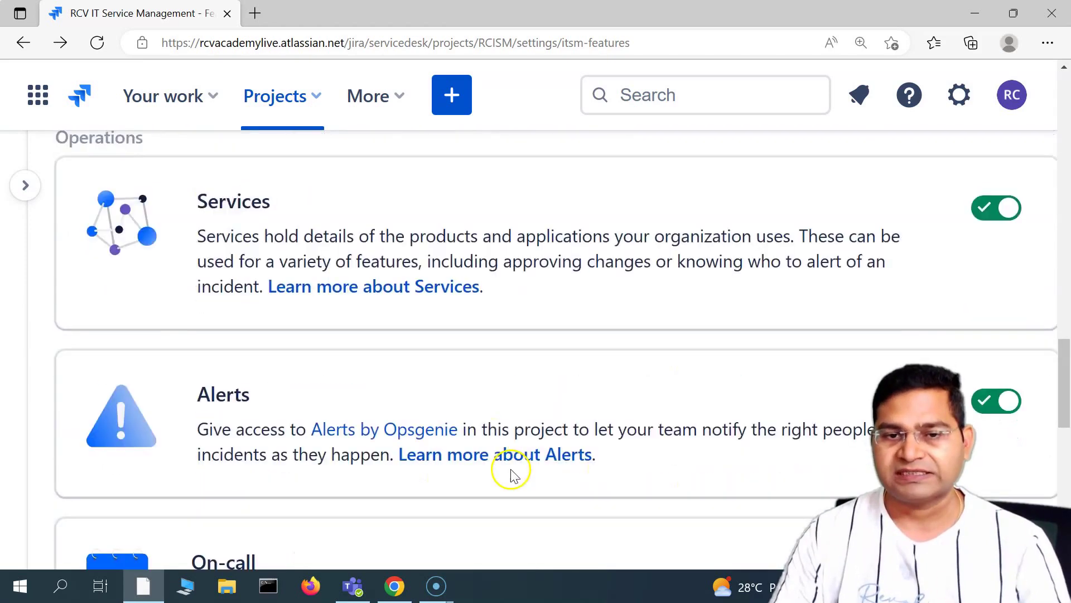
scroll(263, 347, "down", 1)
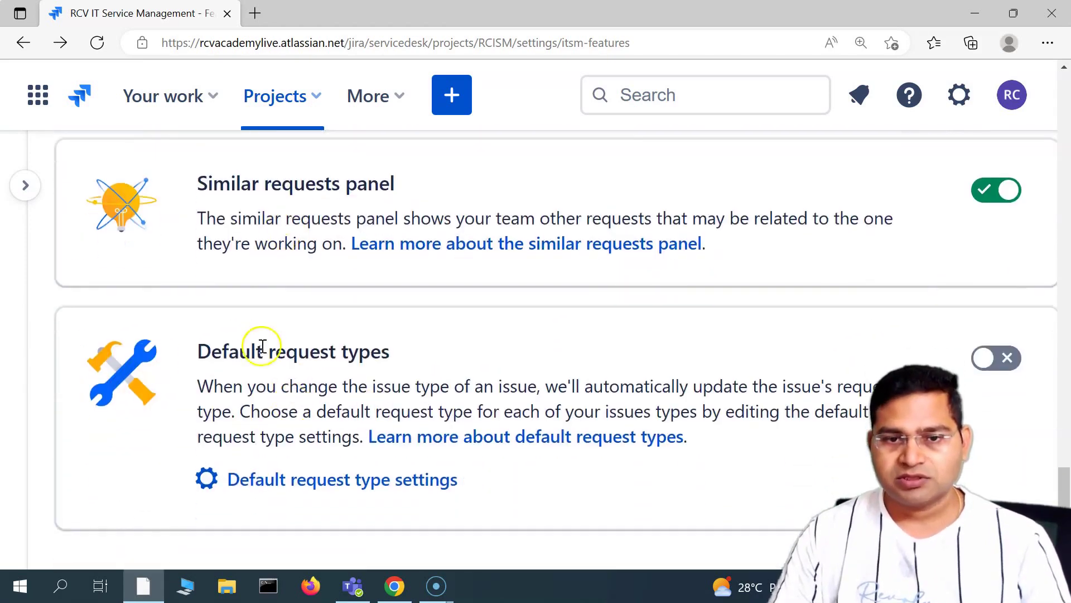
scroll(684, 383, "up", 2)
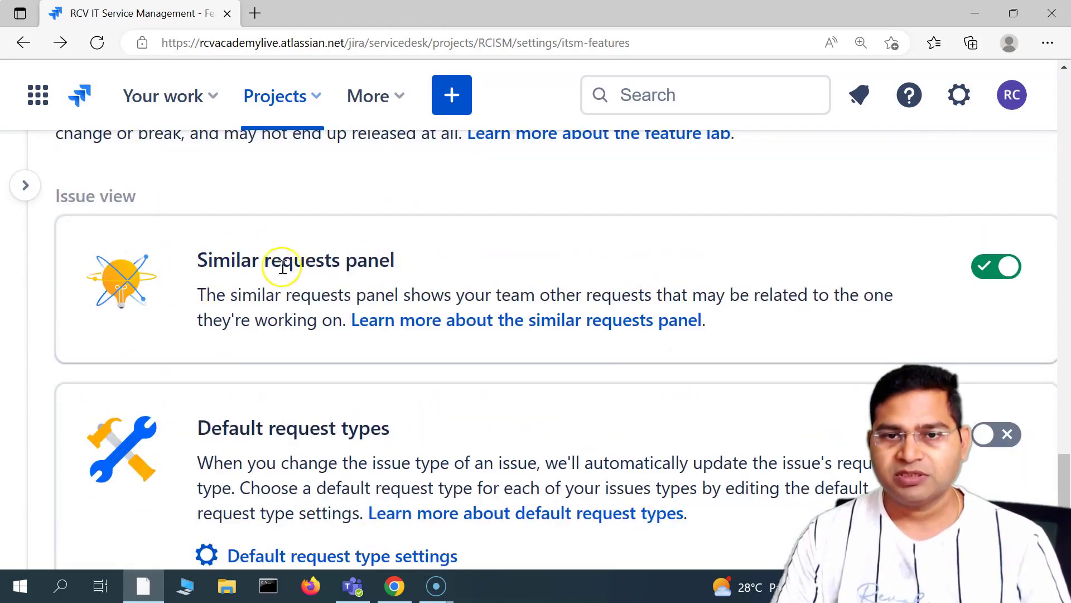
scroll(496, 392, "up", 4)
scroll(491, 399, "up", 15)
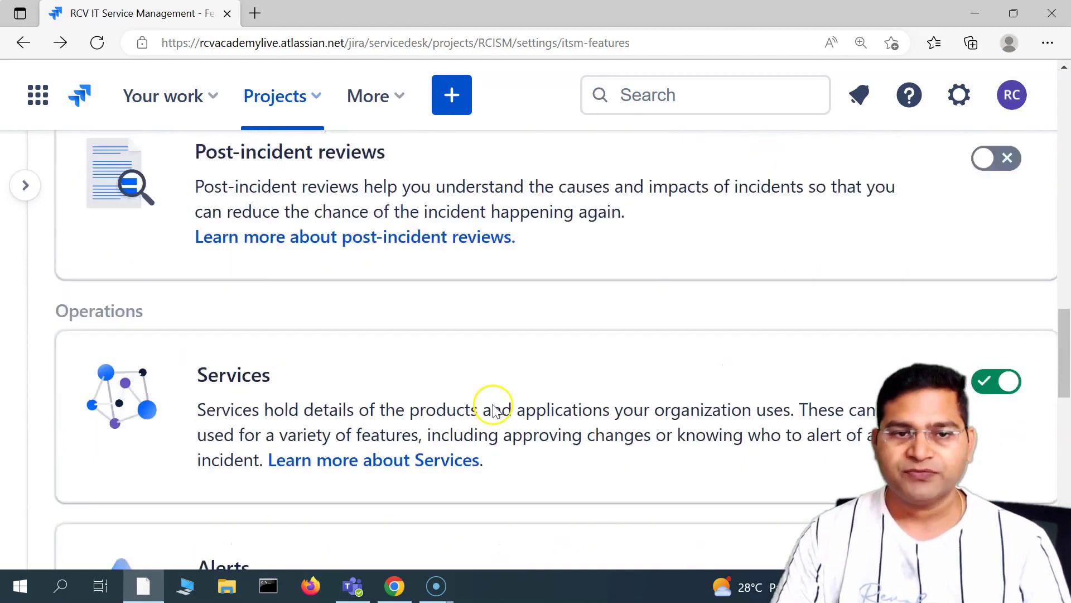
left_click(26, 185)
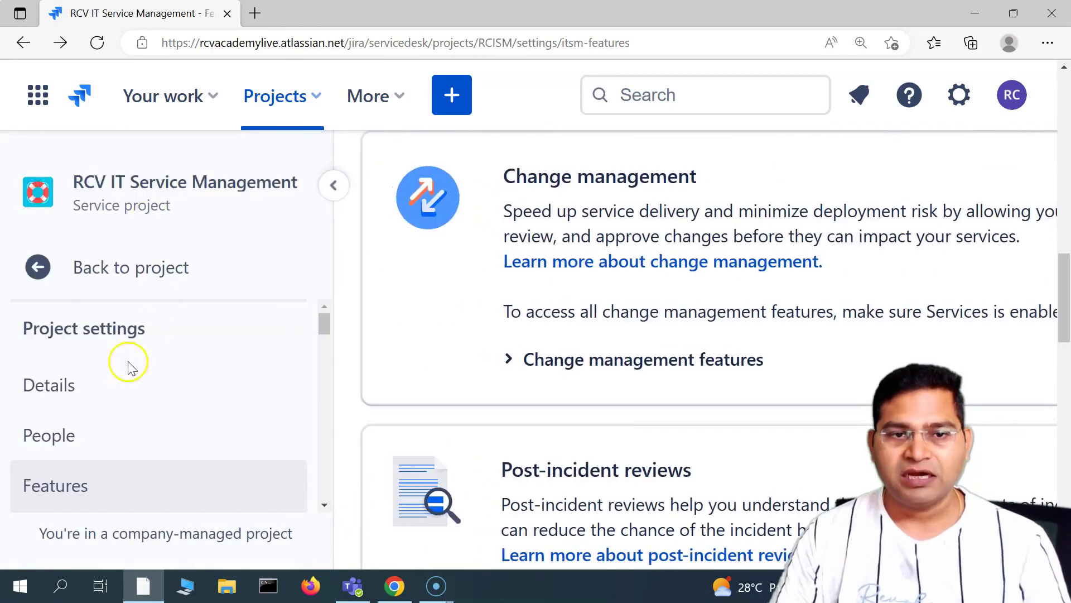
Step: Browse the Service requests queues and go back to the project navigation
left_click(37, 273)
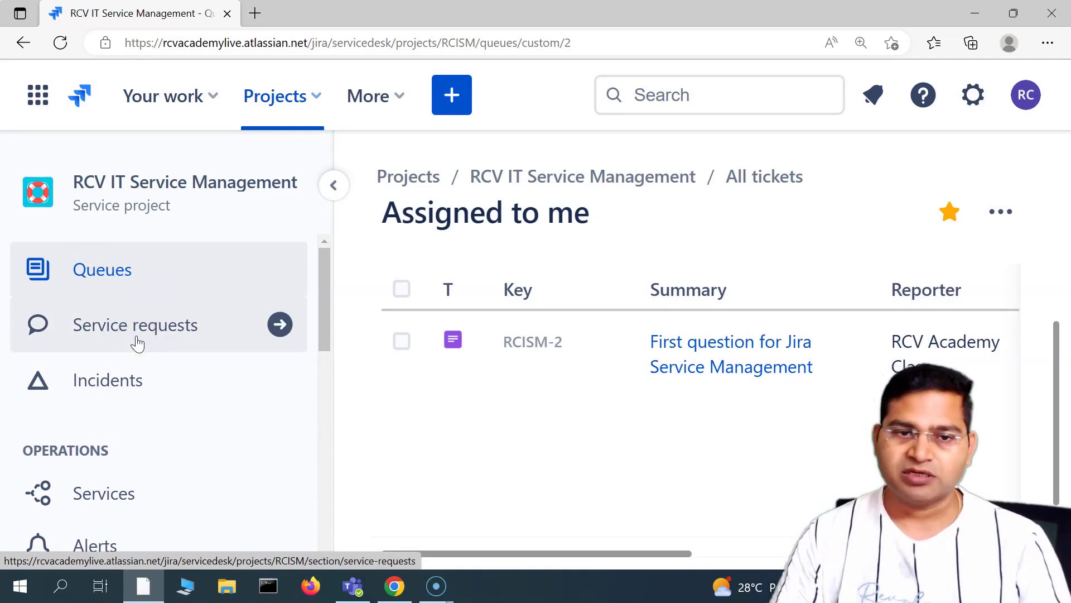
left_click(136, 335)
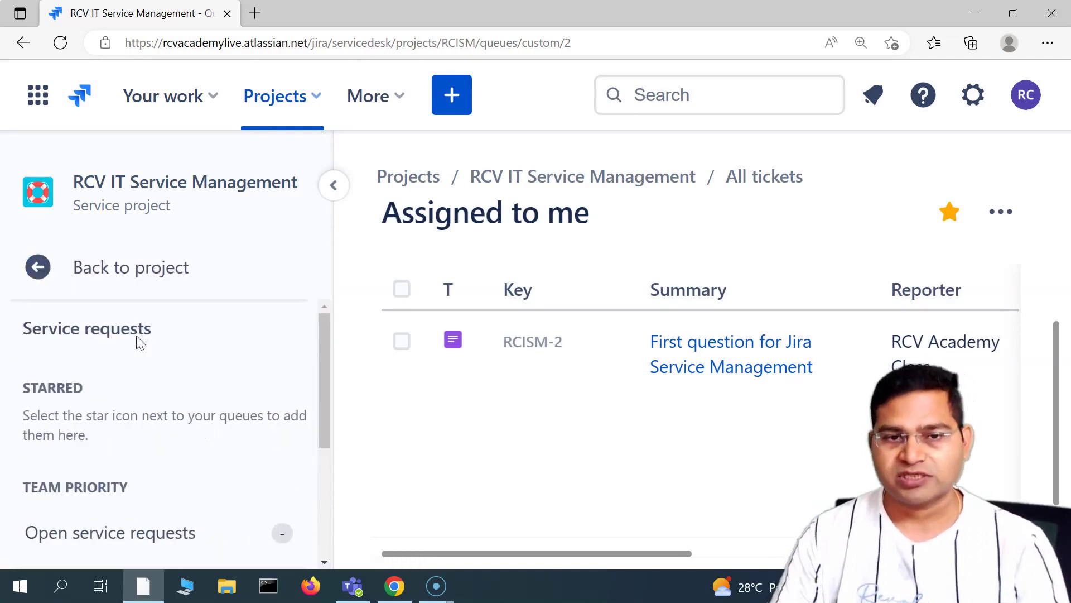
scroll(194, 421, "down", 3)
scroll(203, 496, "up", 3)
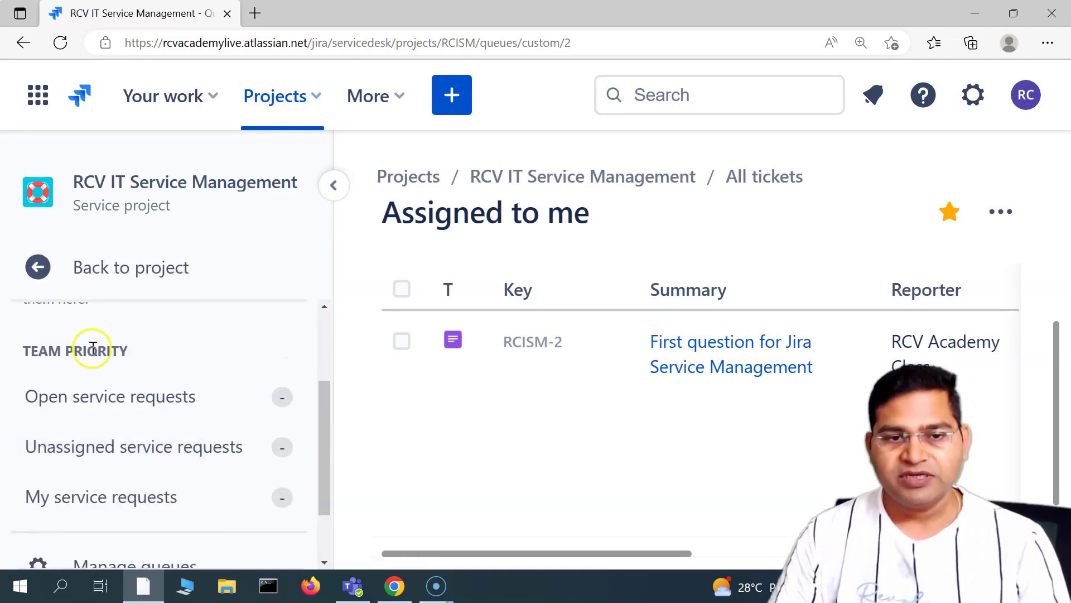
scroll(156, 531, "down", 2)
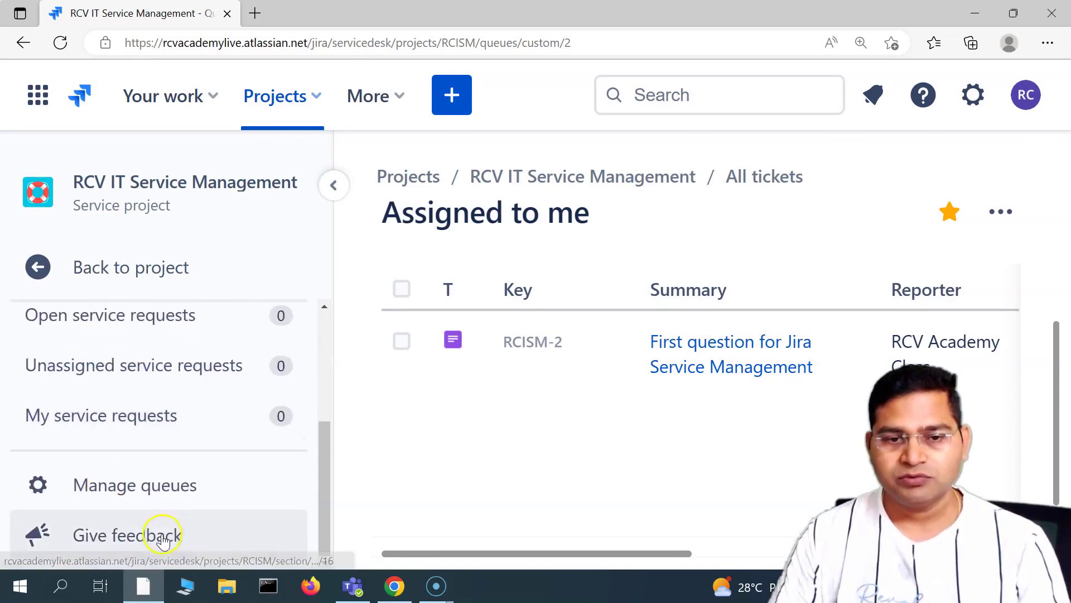
scroll(154, 506, "up", 3)
left_click(34, 277)
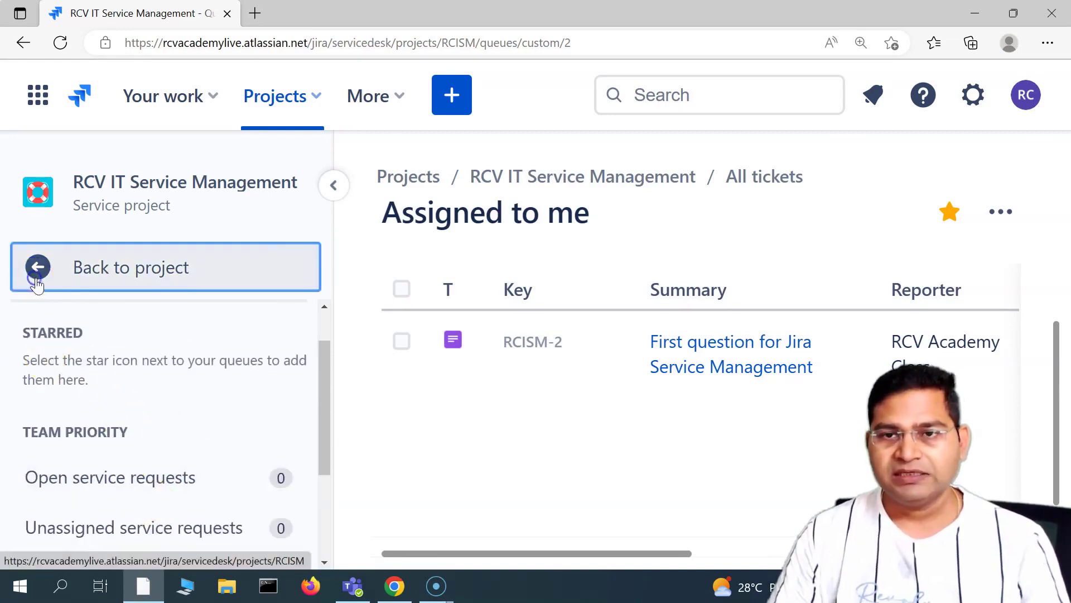
Step: Browse the Incidents queues and return to the project's main navigation
left_click(130, 397)
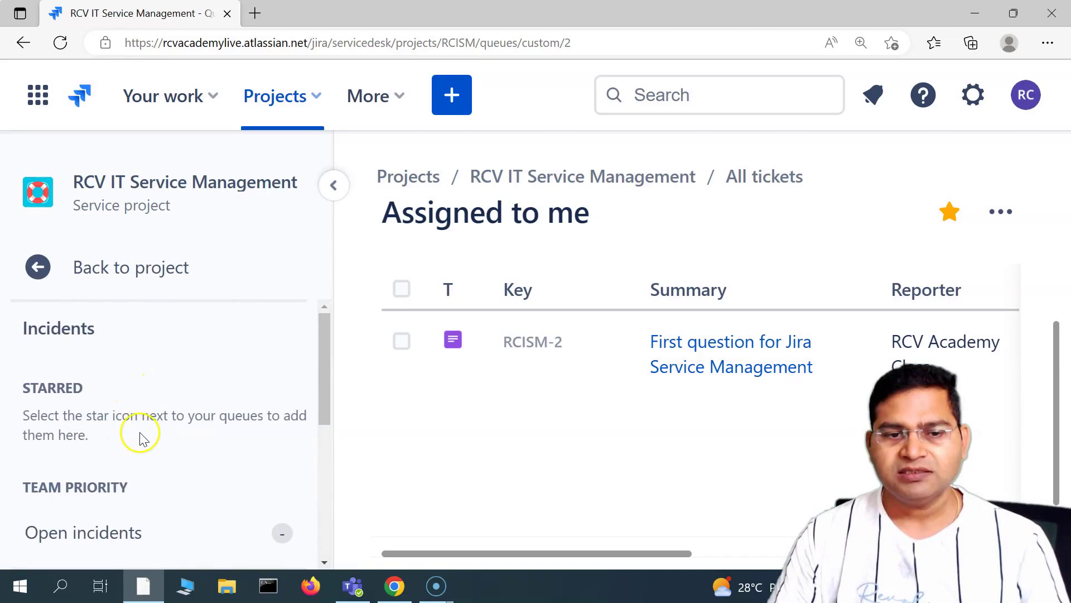
scroll(100, 306, "down", 2)
scroll(91, 498, "up", 1)
scroll(96, 340, "down", 1)
scroll(114, 438, "up", 1)
scroll(113, 429, "up", 2)
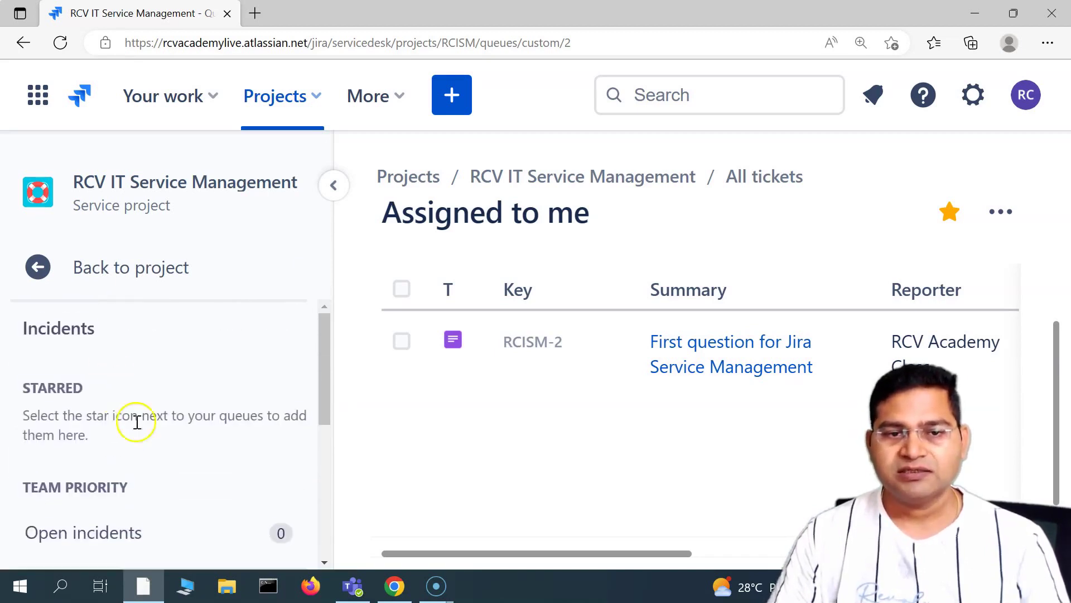
left_click(33, 268)
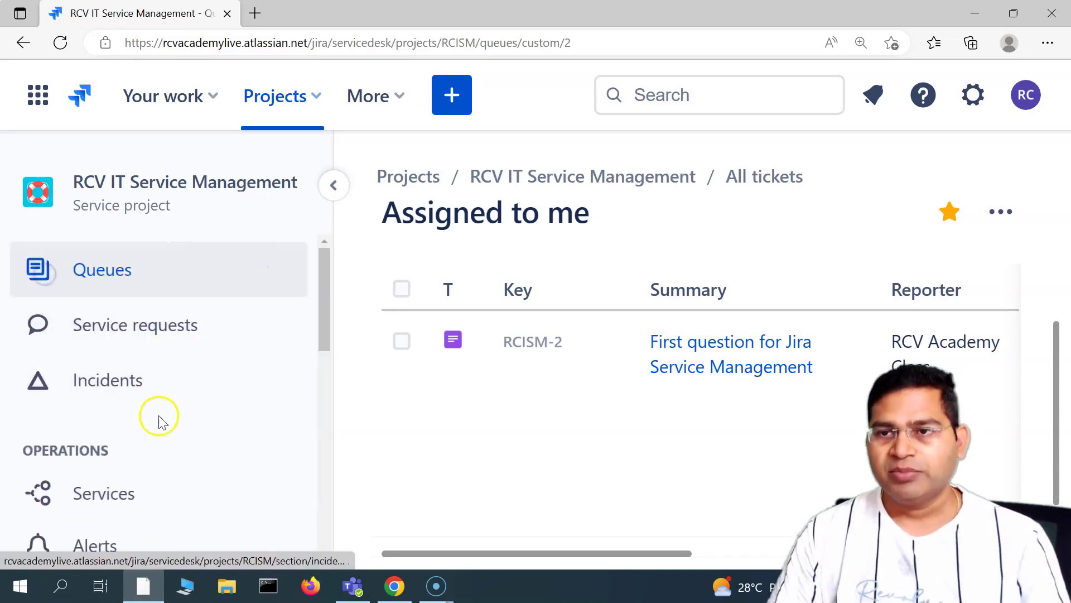
scroll(160, 424, "down", 3)
scroll(162, 432, "down", 3)
scroll(160, 472, "down", 2)
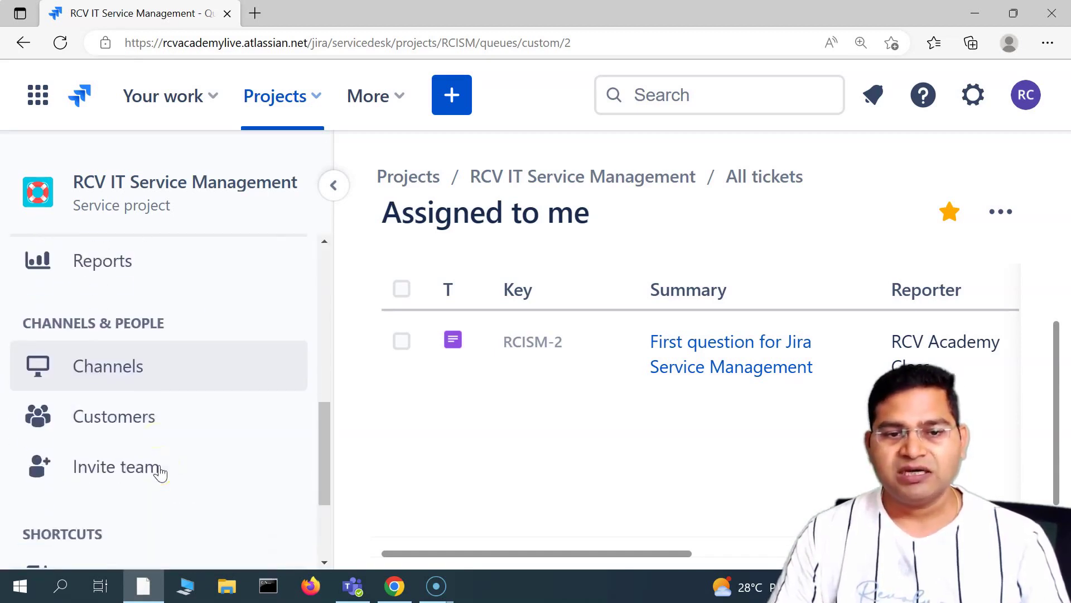
Step: From Channels, open the customer Help Center in a new tab and open the General group
left_click(172, 372)
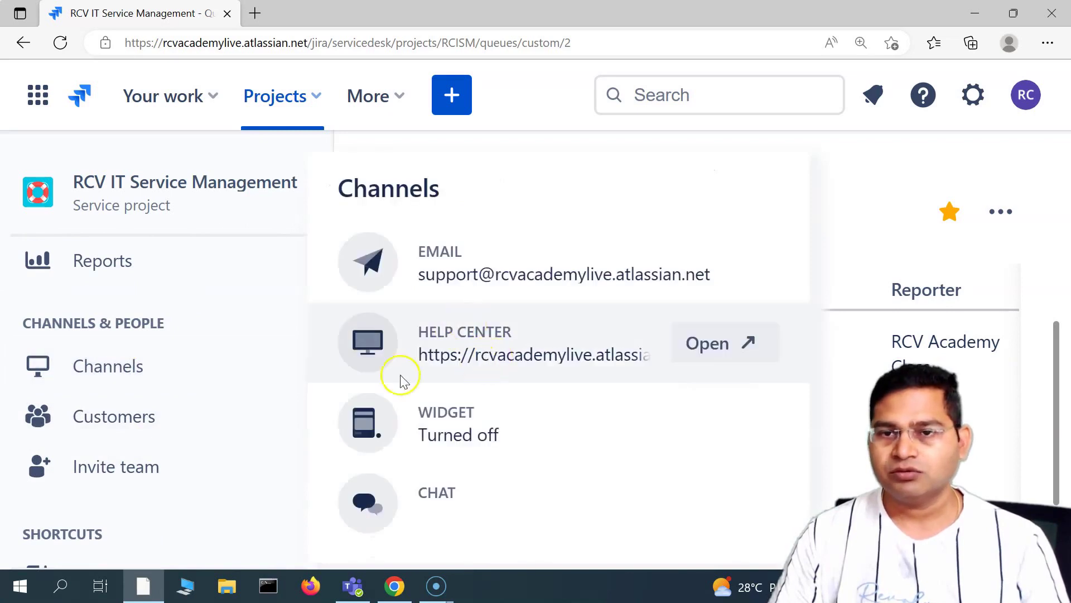
left_click(170, 467)
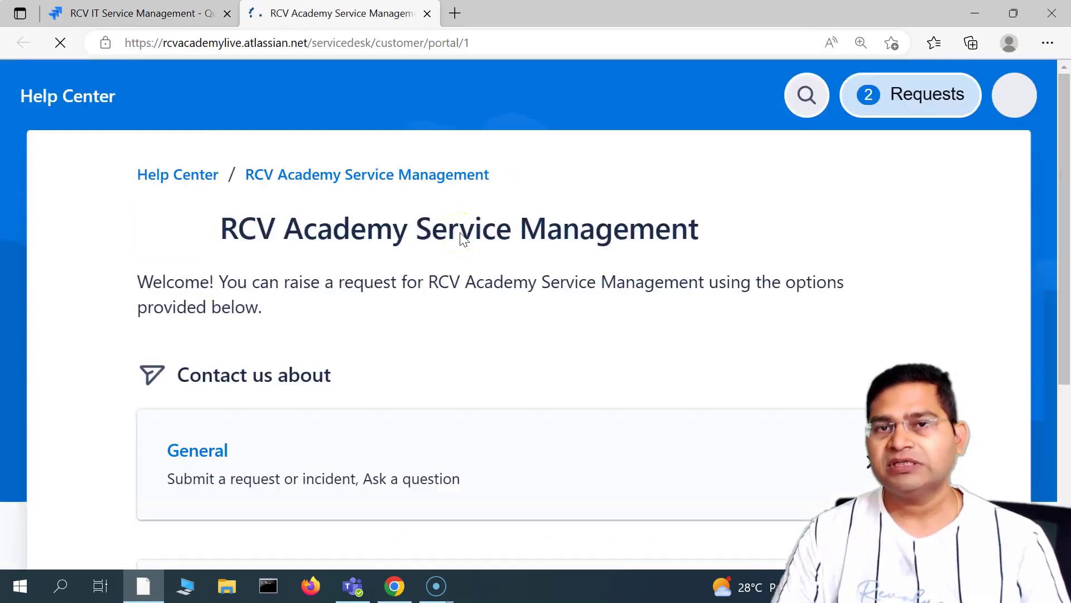
scroll(411, 398, "down", 1)
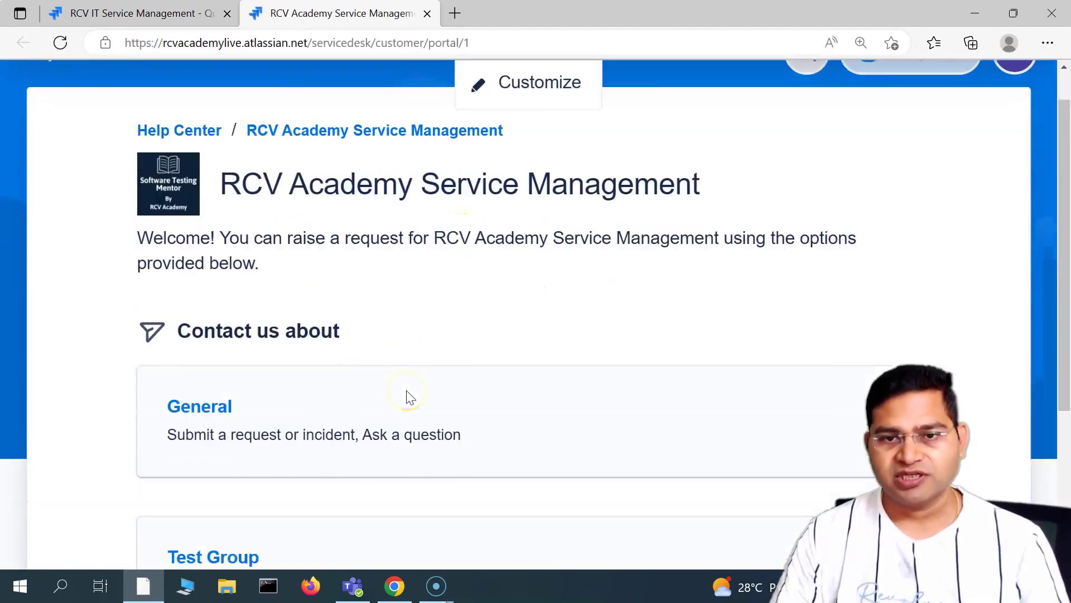
scroll(410, 397, "down", 4)
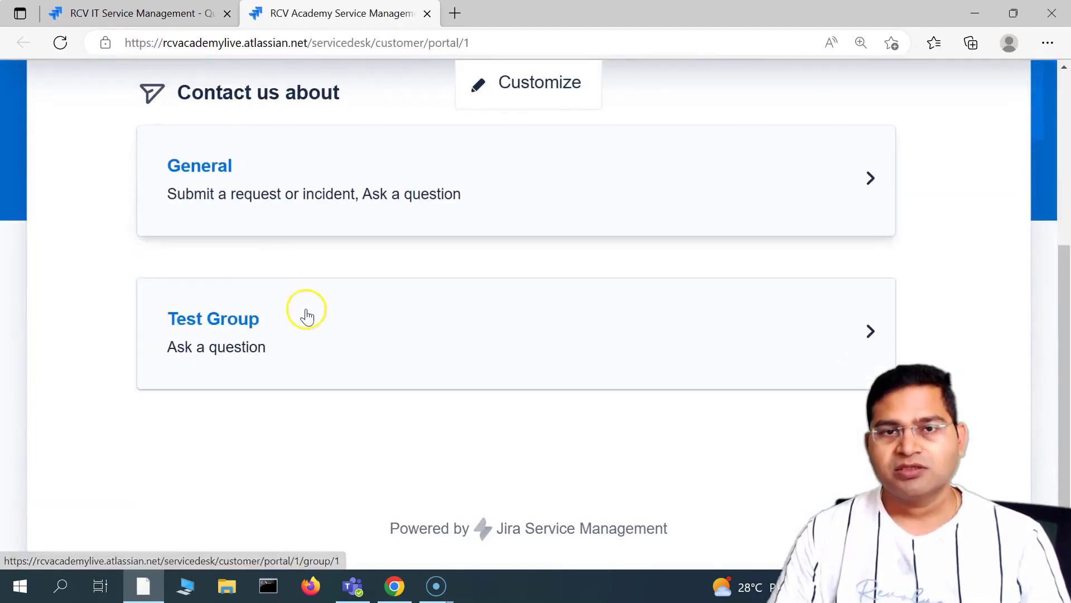
left_click(869, 189)
scroll(426, 406, "down", 2)
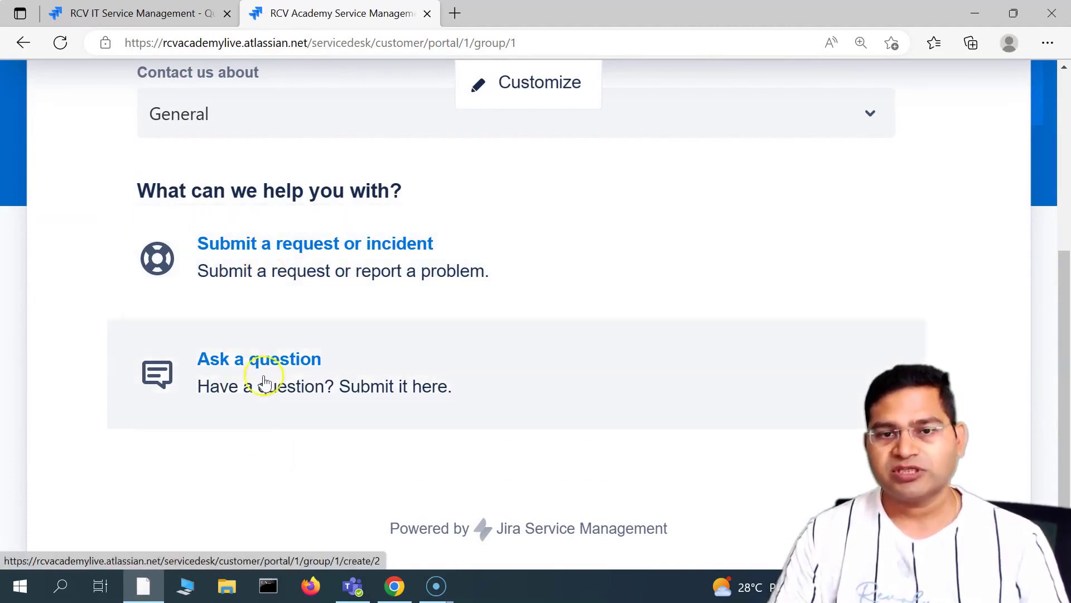
scroll(363, 441, "up", 4)
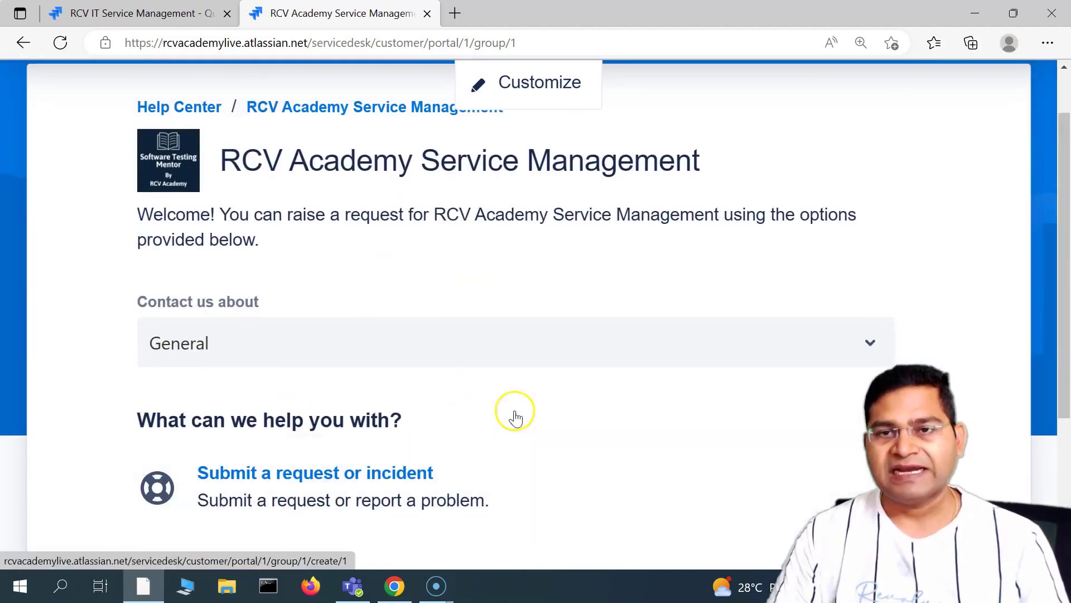
Step: Switch the Contact us about dropdown to Test Group to see its Ask a question type
left_click(859, 349)
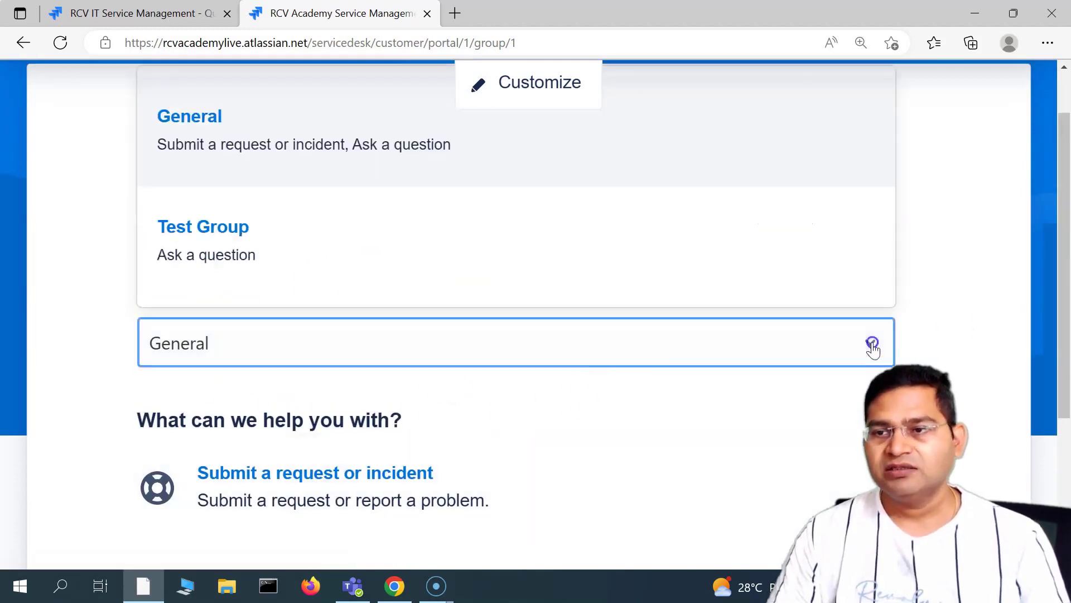
left_click(966, 302)
scroll(921, 304, "down", 4)
scroll(854, 400, "up", 4)
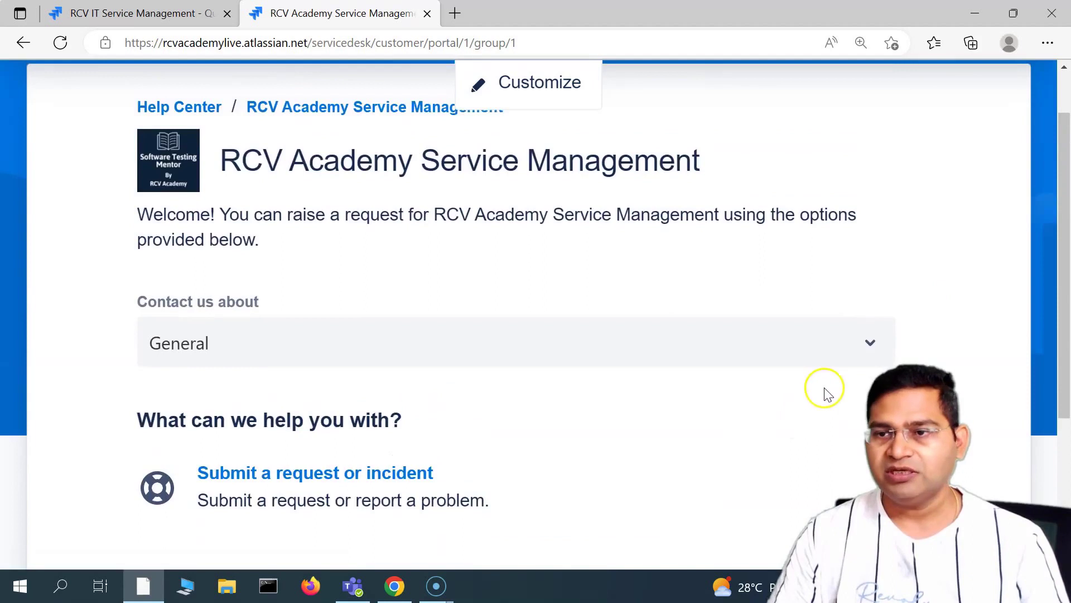
left_click(869, 345)
left_click(223, 235)
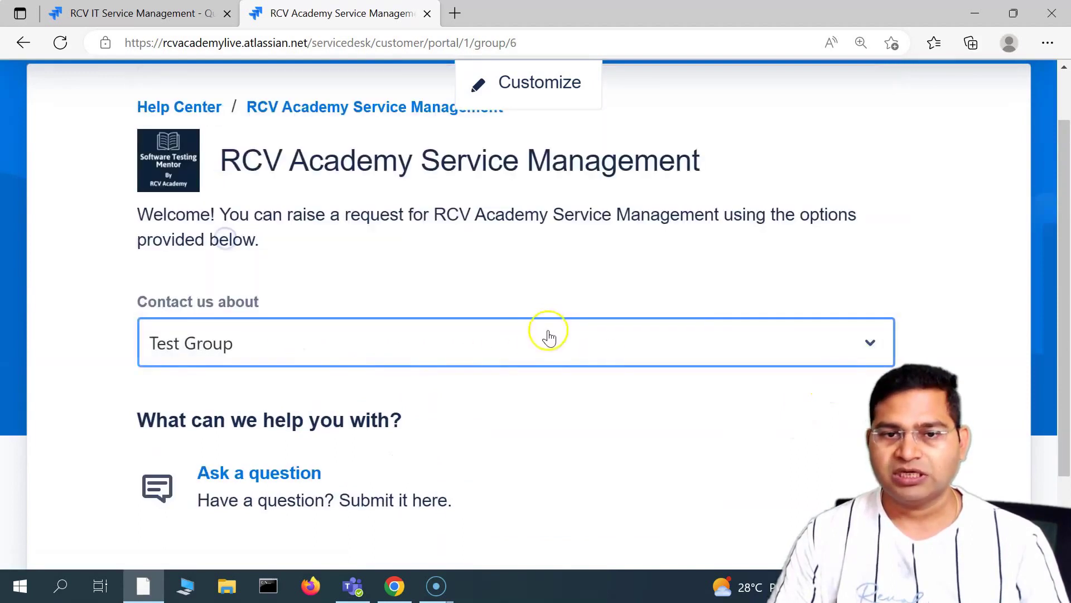
scroll(549, 336, "down", 2)
scroll(363, 402, "up", 3)
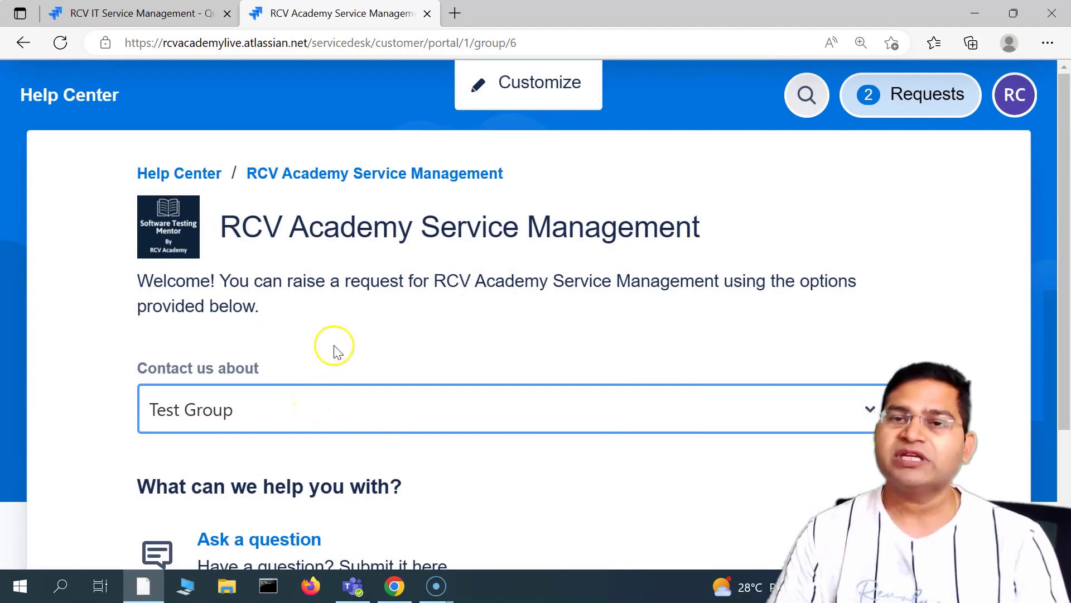
Step: Return to the project tab and open Project settings > Request types for Service requests
left_click(136, 14)
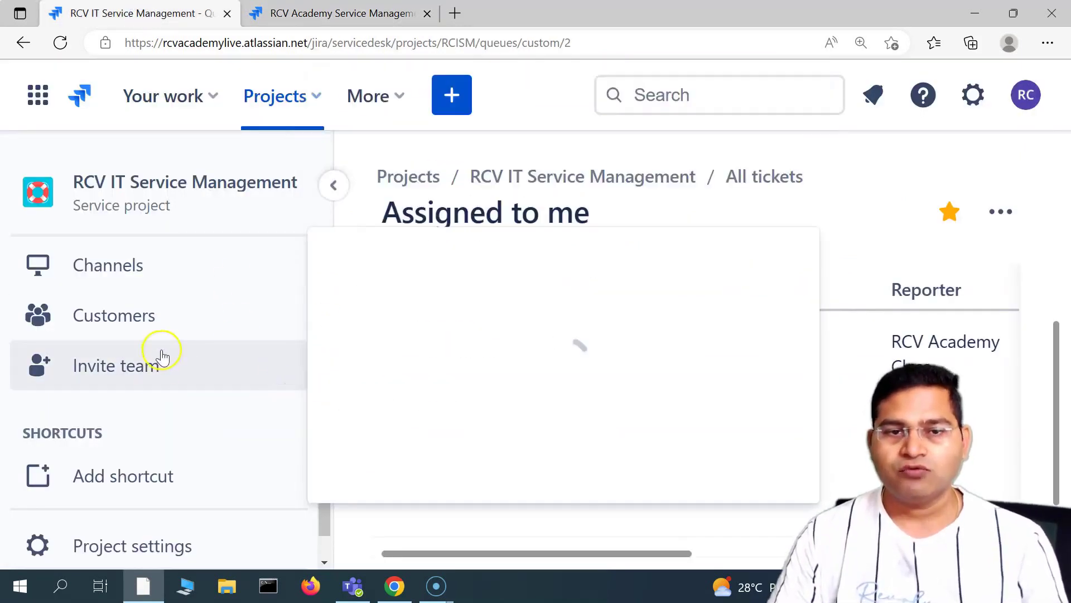
scroll(167, 391, "down", 5)
scroll(148, 453, "down", 5)
left_click(165, 490)
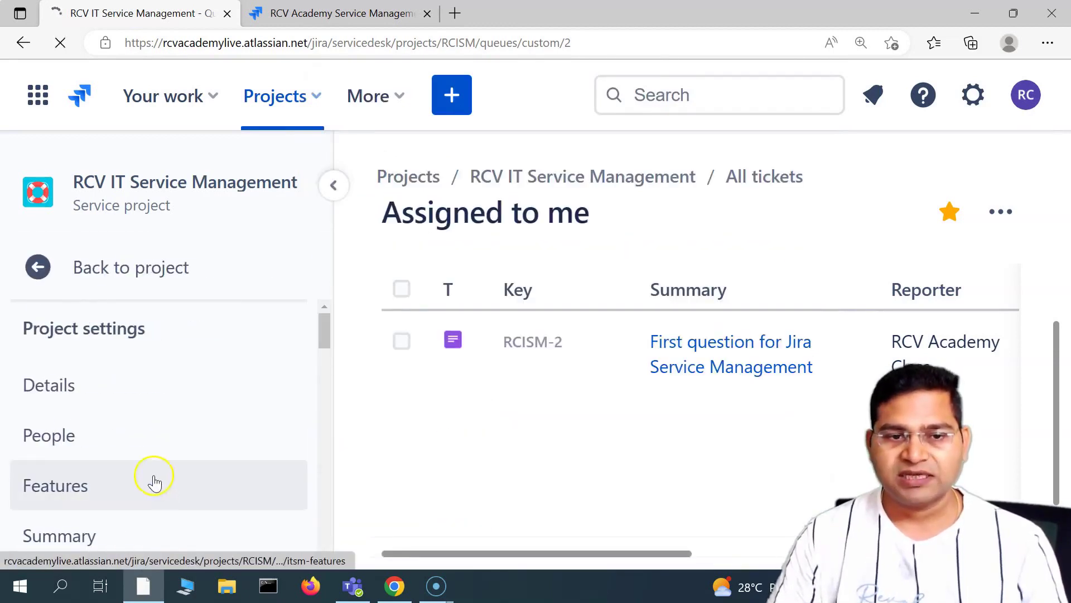
scroll(154, 481, "down", 1)
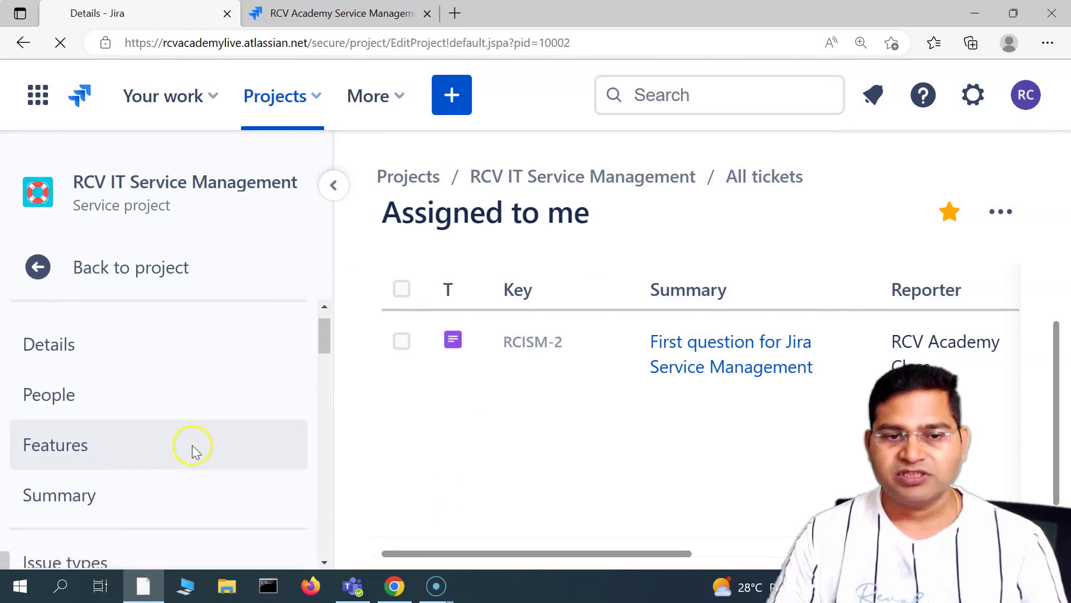
scroll(244, 404, "down", 4)
left_click(88, 401)
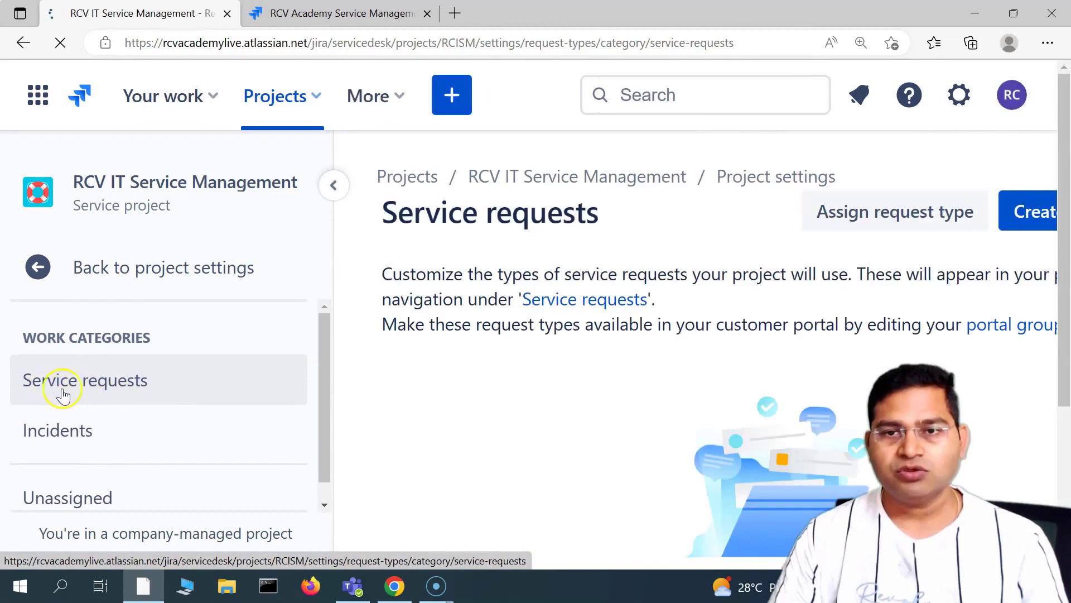
Step: Collapse the project sidebar and read through the Service requests category description
left_click(333, 184)
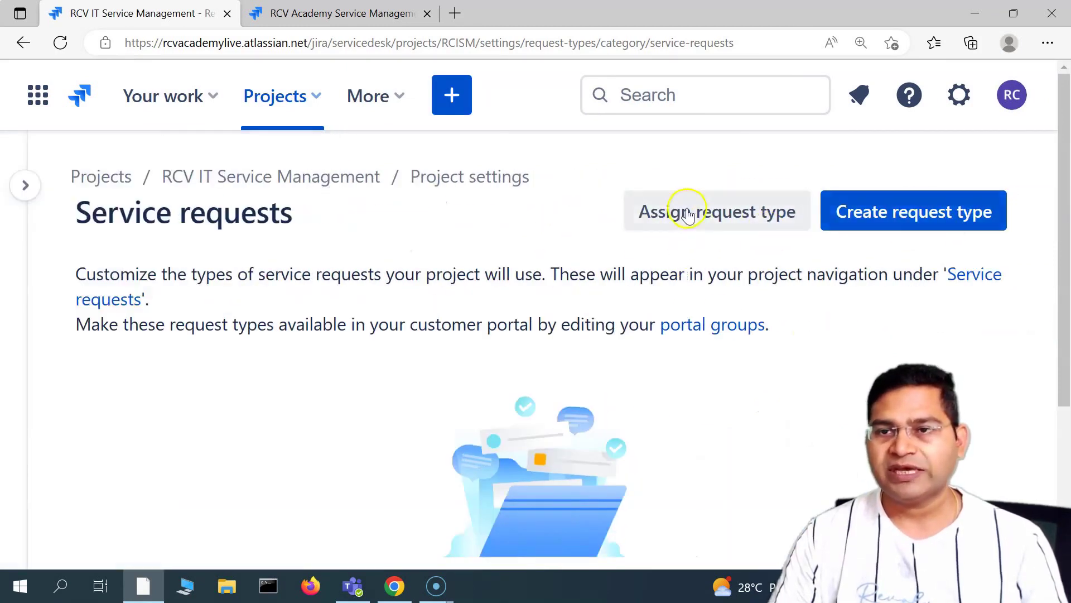
left_click_drag(80, 212, 298, 214)
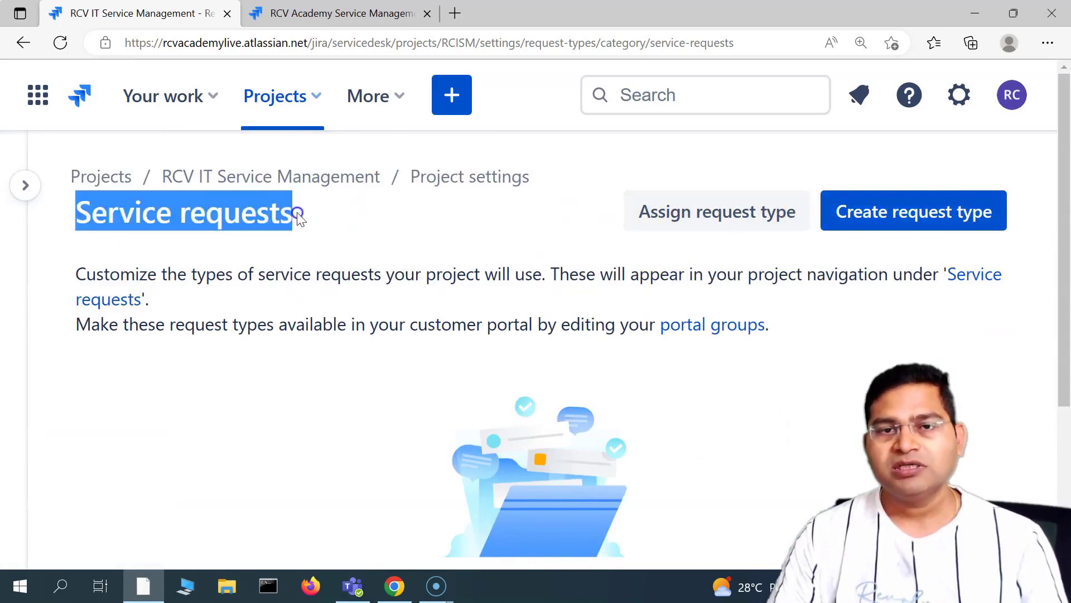
left_click_drag(79, 279, 314, 275)
left_click(166, 272)
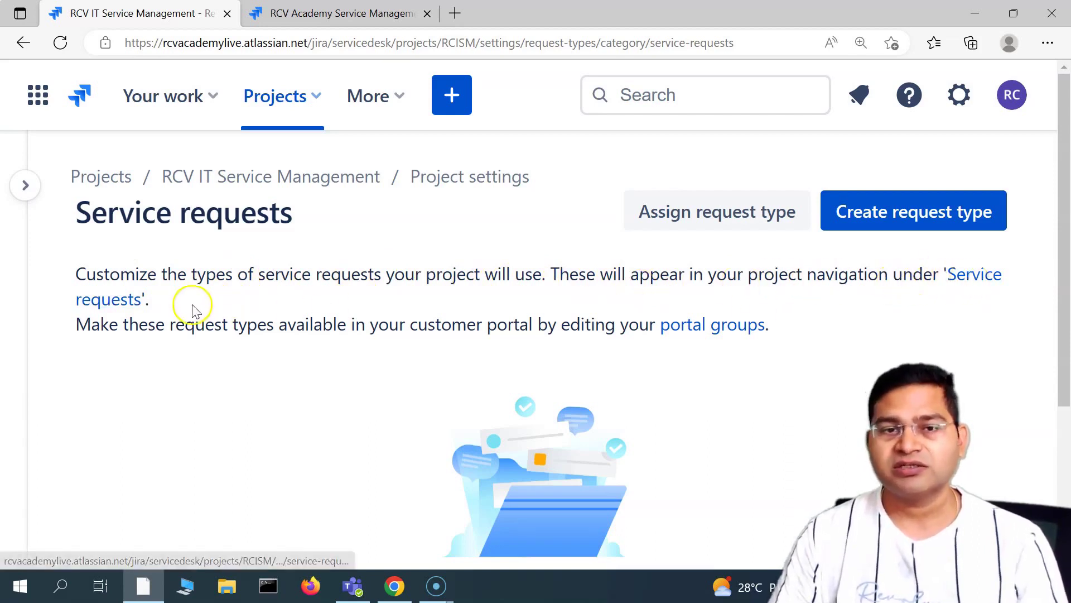
scroll(282, 375, "down", 3)
scroll(282, 375, "up", 3)
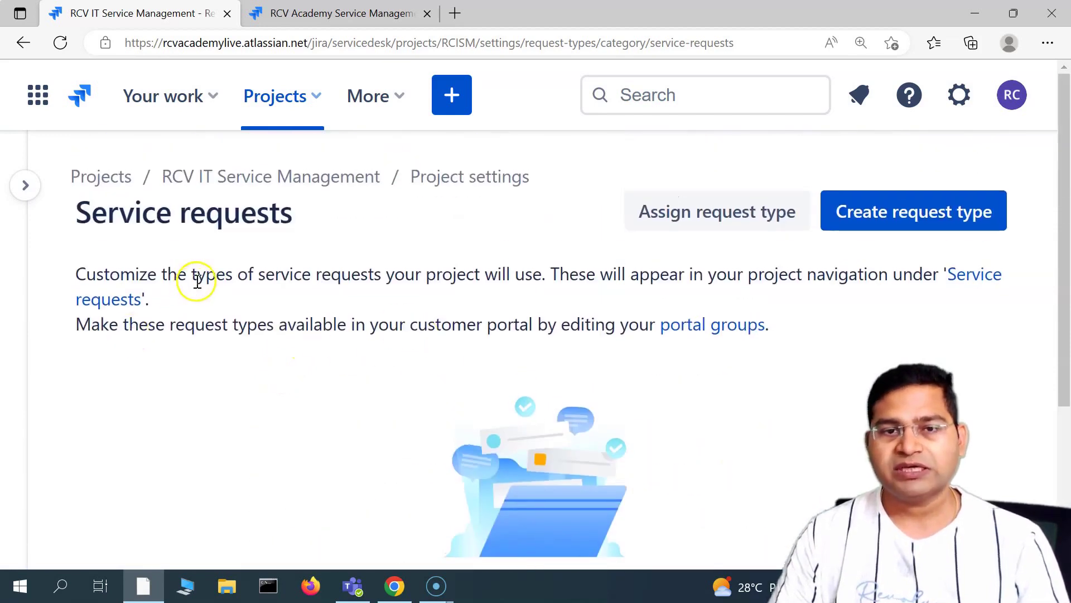
left_click_drag(76, 325, 517, 323)
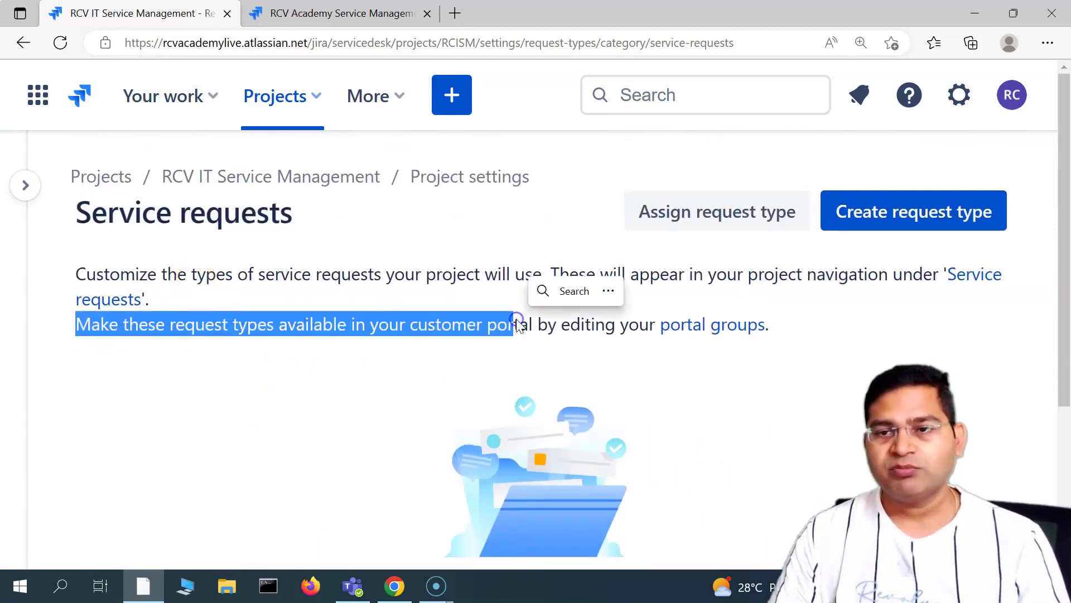
left_click(493, 328)
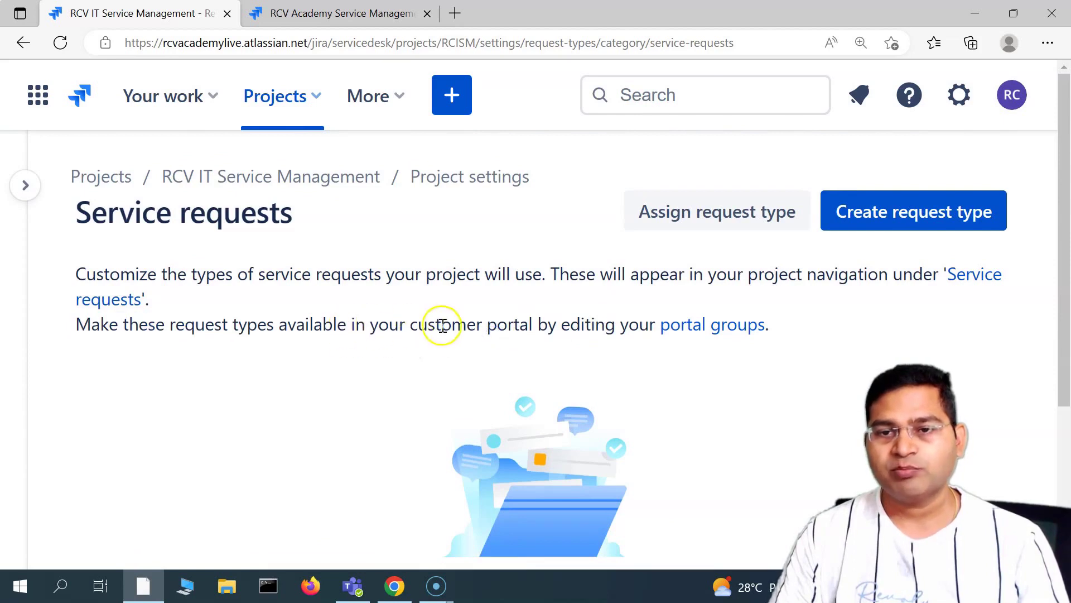
Step: Scroll down to the empty 'Add a request type to get started' message
left_click_drag(748, 275, 923, 276)
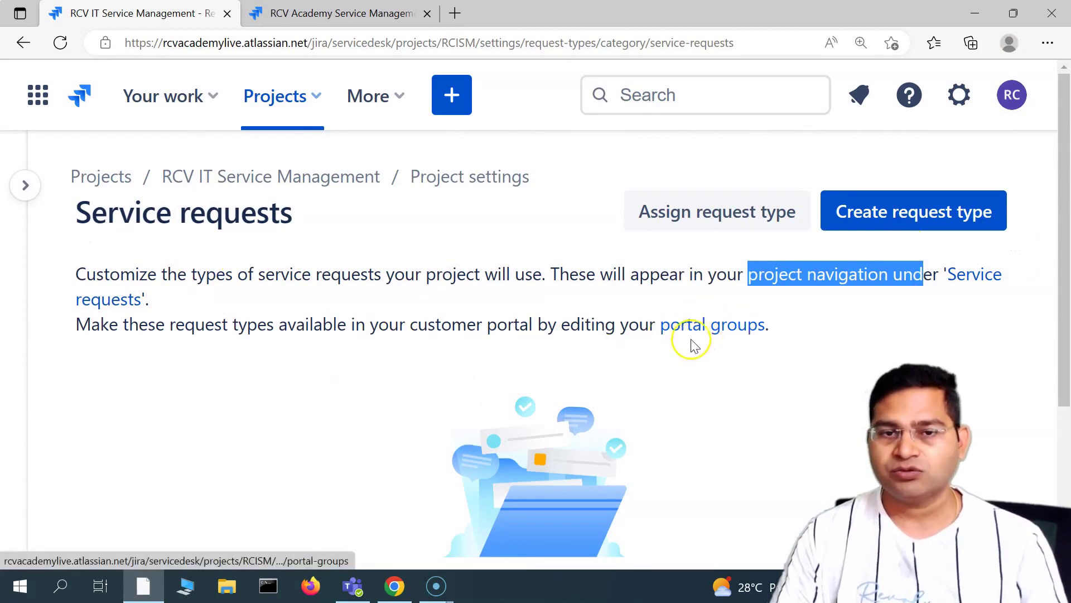
scroll(691, 346, "down", 1)
scroll(347, 284, "down", 2)
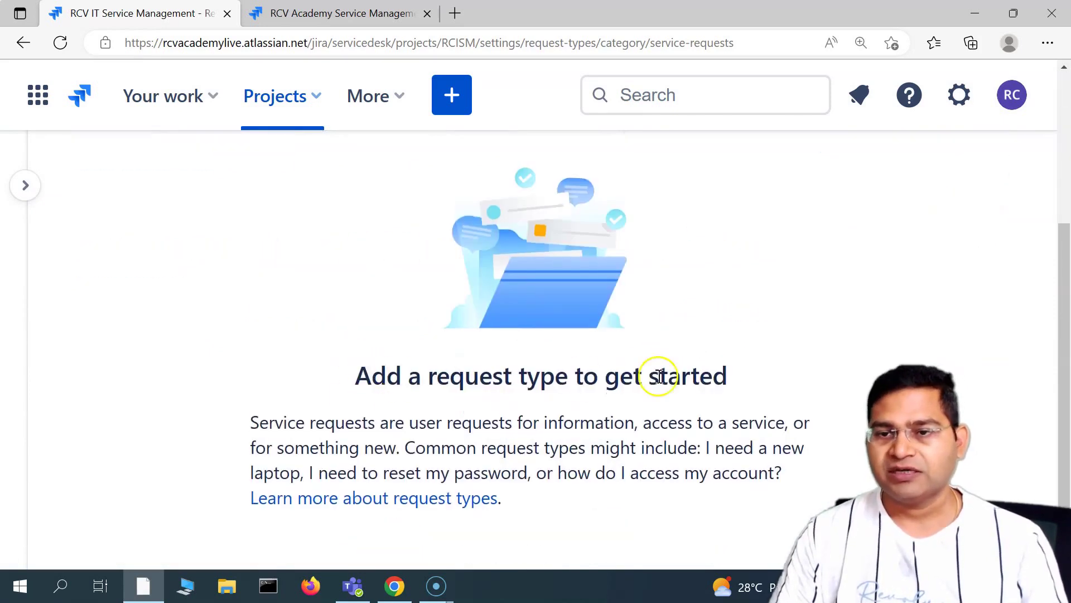
left_click_drag(357, 375, 751, 380)
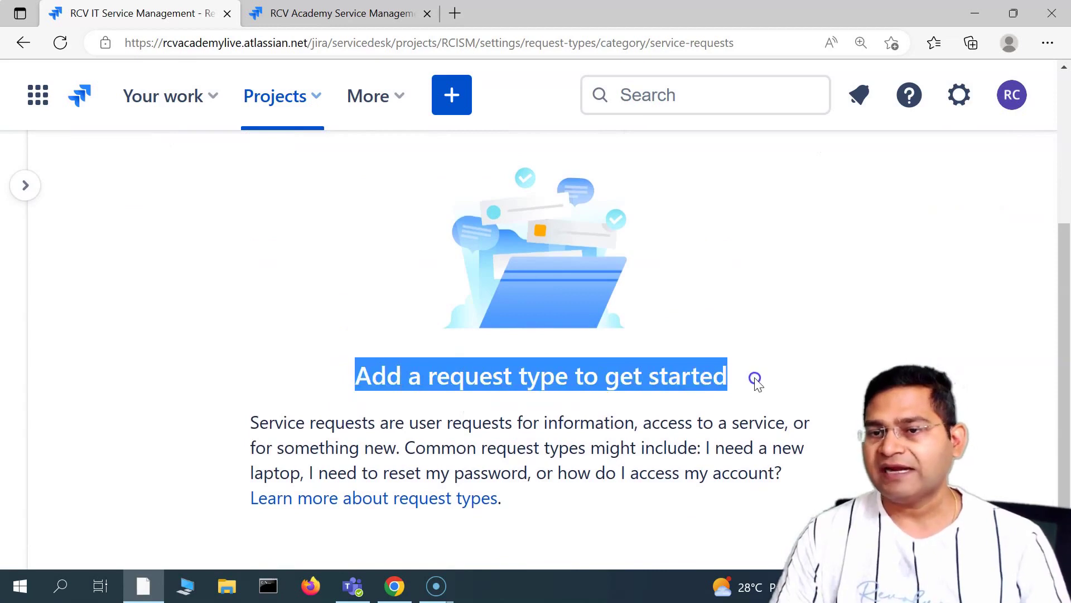
left_click(756, 382)
scroll(723, 248, "up", 3)
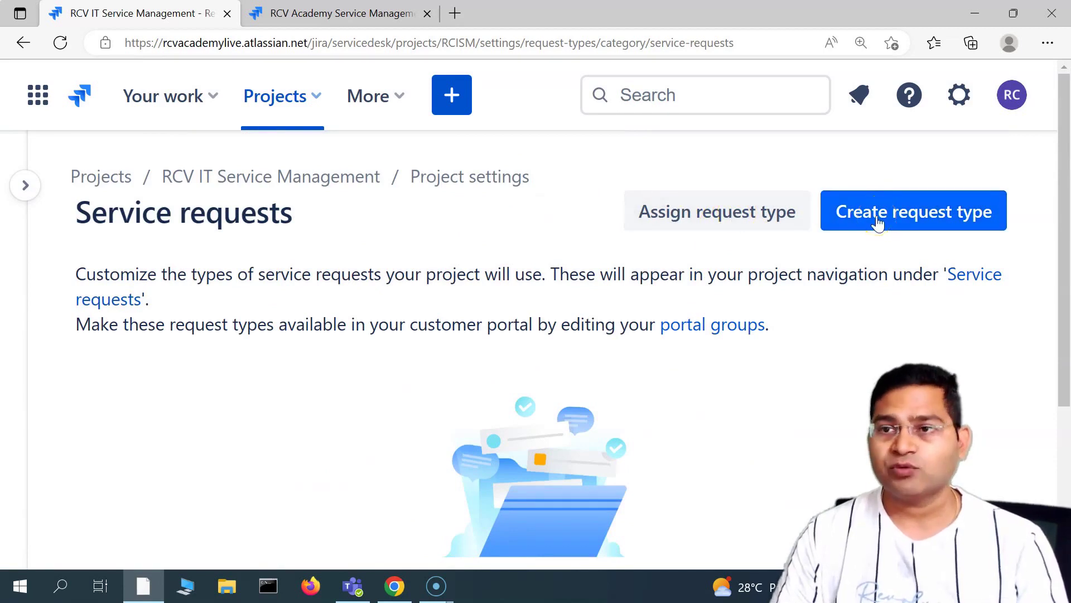
left_click(701, 210)
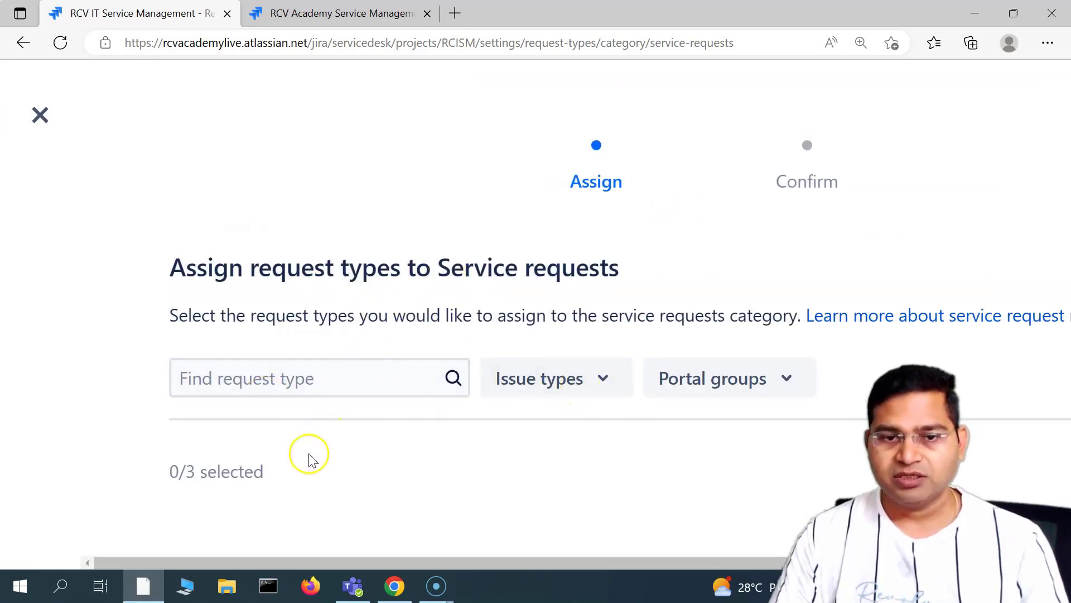
left_click(610, 379)
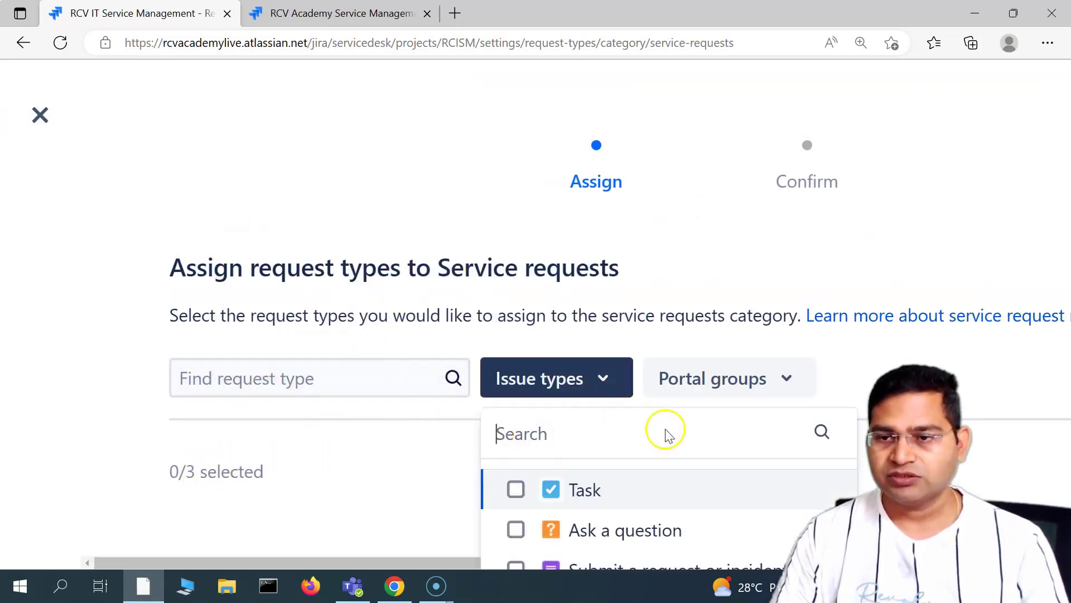
key("ctrl+minus")
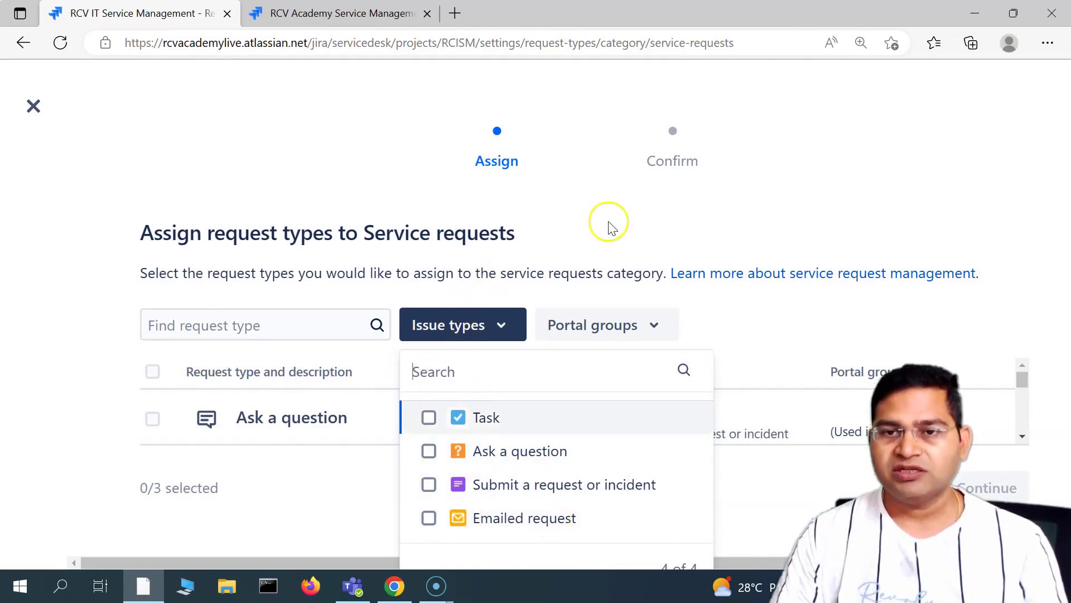
left_click(32, 106)
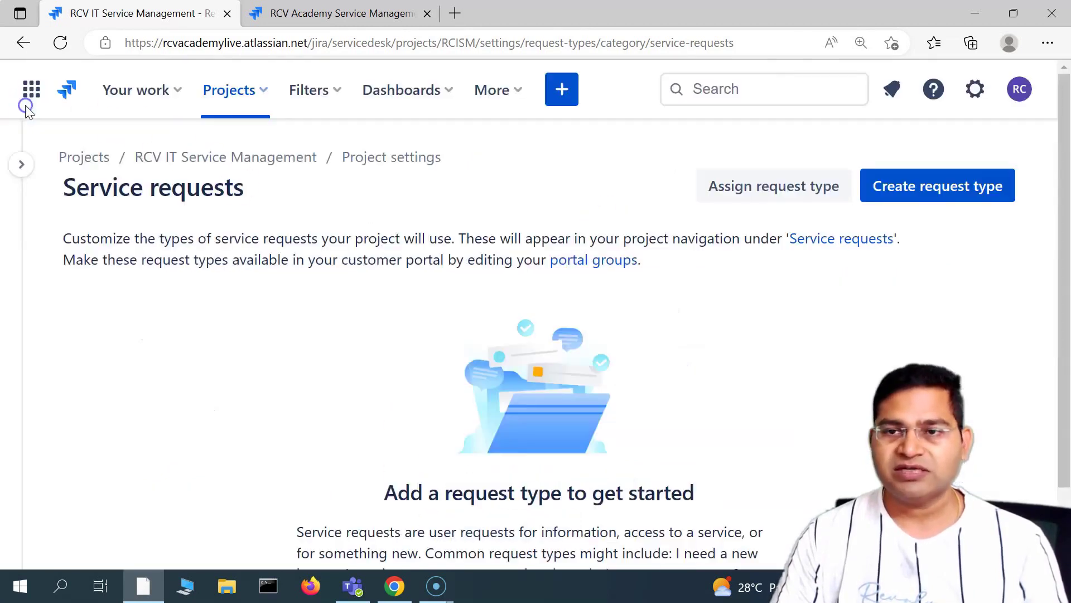
Step: Create a service request type named SR, described 'Service Request', and bring up Change icon
left_click(939, 187)
scroll(363, 334, "down", 2)
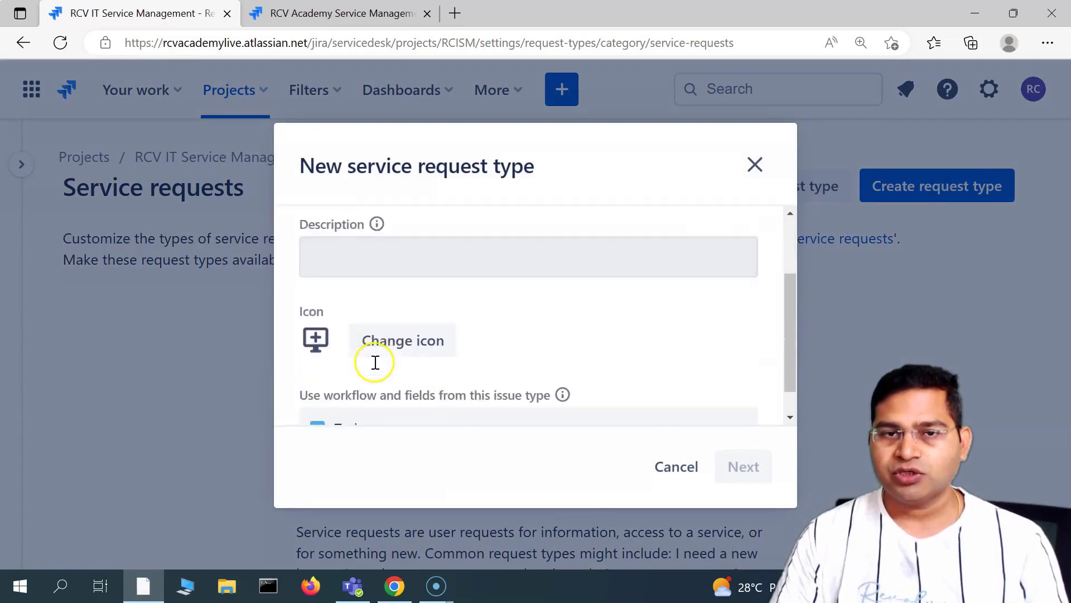
scroll(345, 323, "up", 2)
left_click(349, 272)
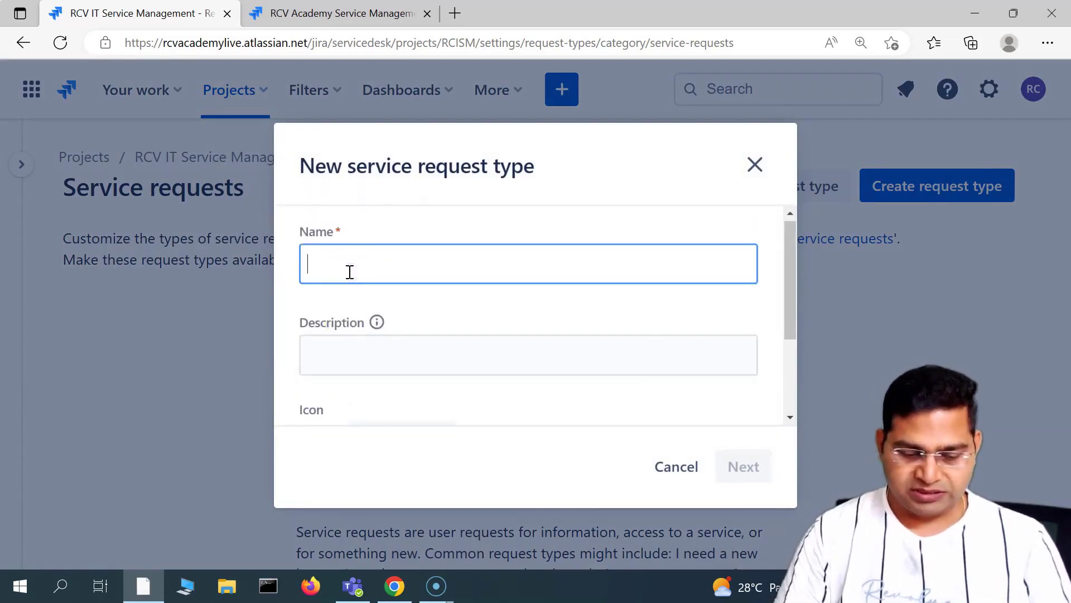
type("SR")
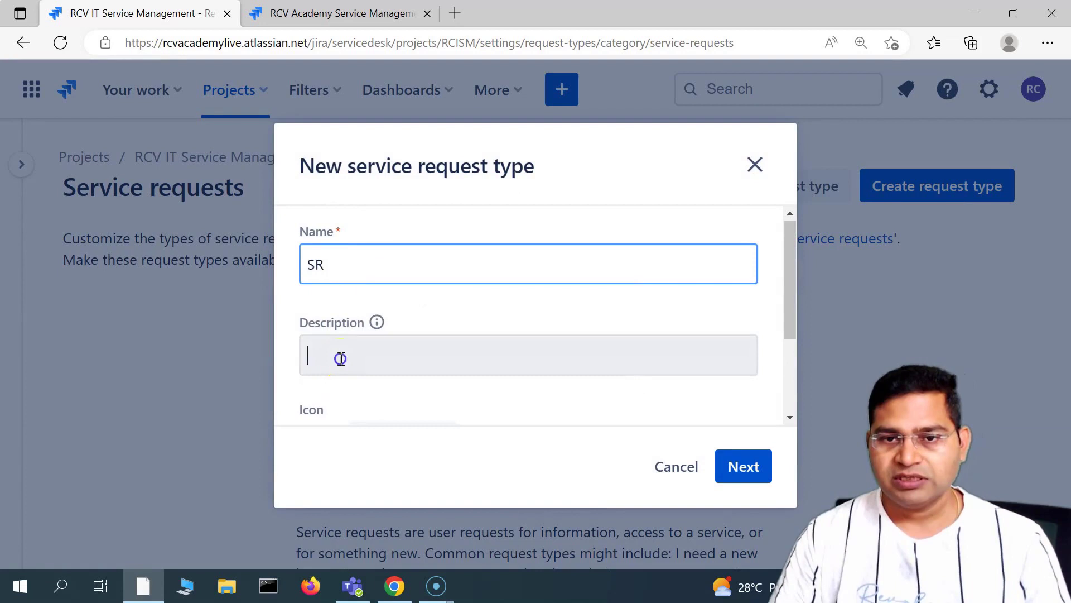
left_click(340, 357)
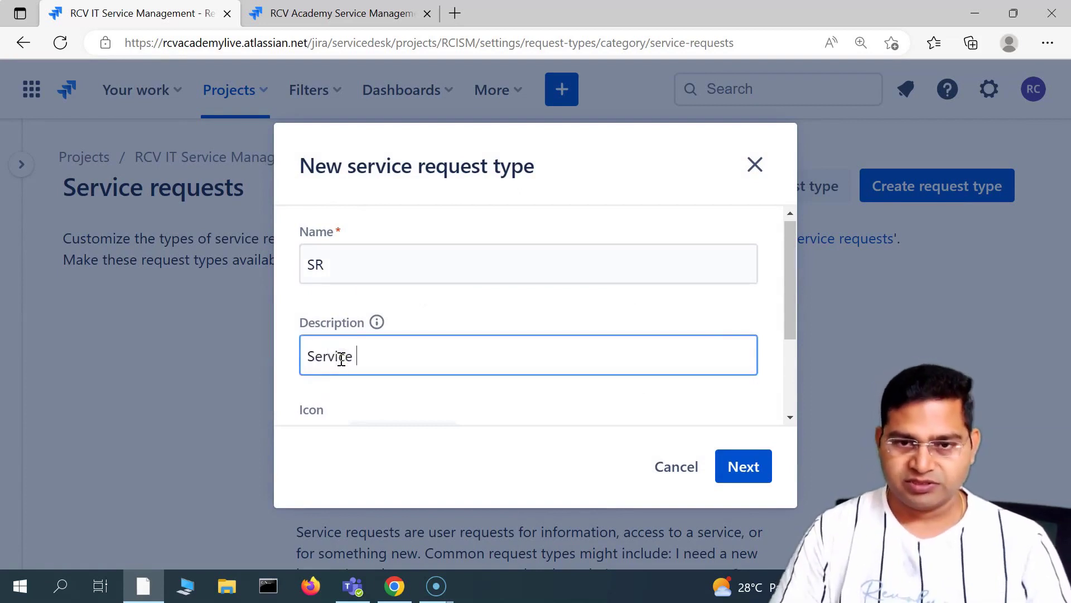
scroll(352, 366, "down", 3)
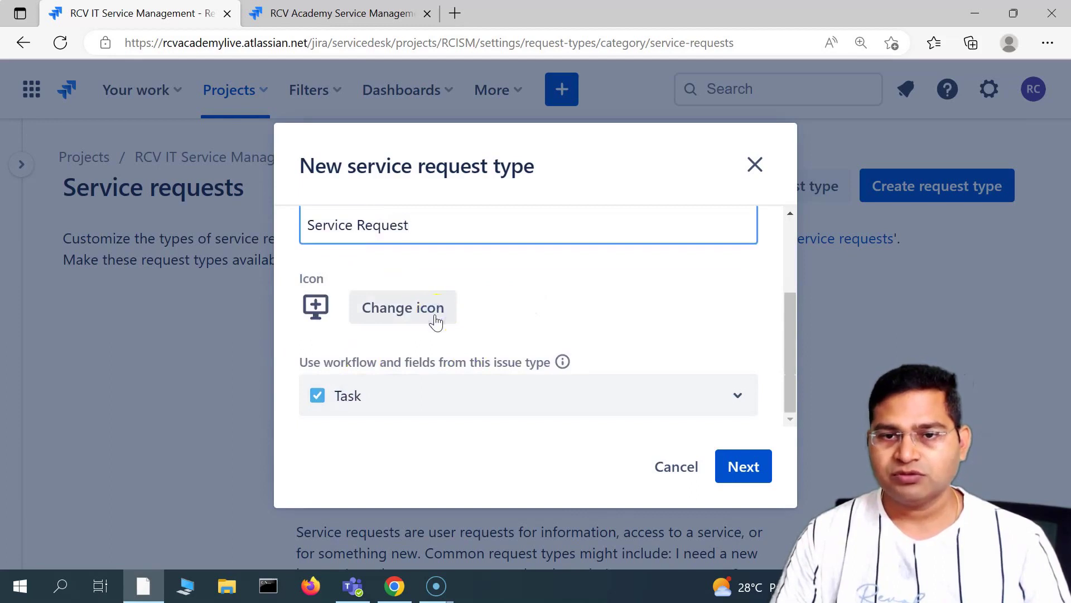
left_click(437, 320)
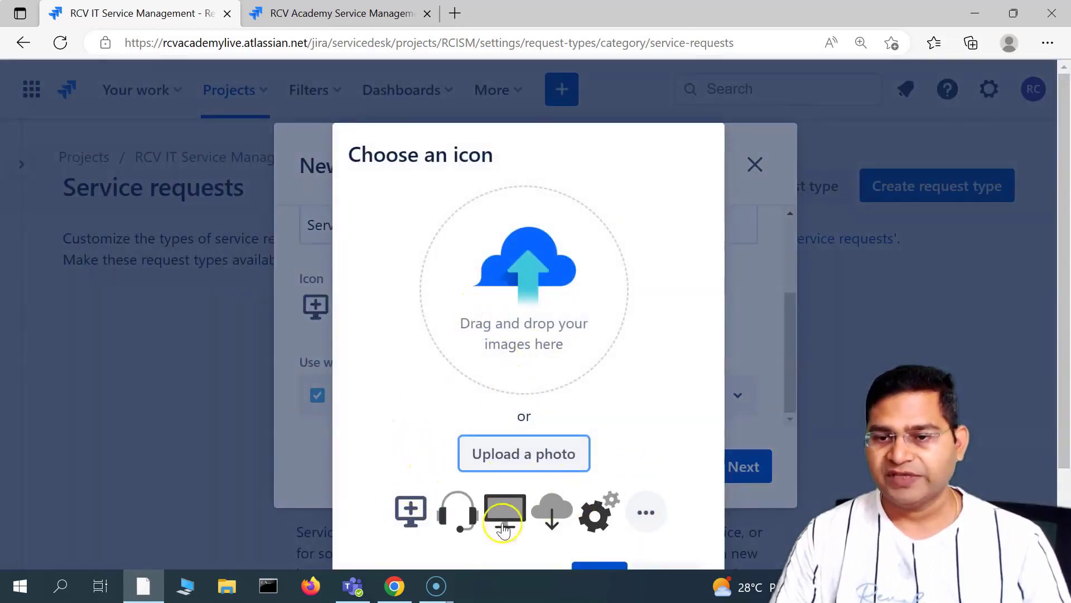
Step: Pick the headset icon from the full Default avatars set for the SR request type
left_click(646, 512)
scroll(392, 470, "down", 1)
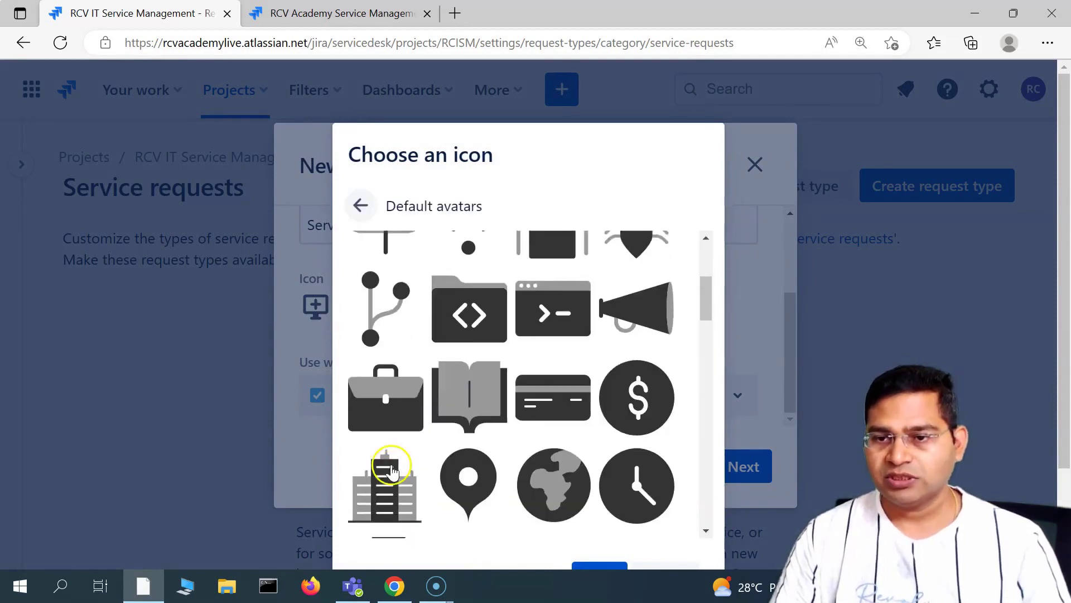
scroll(419, 513, "down", 10)
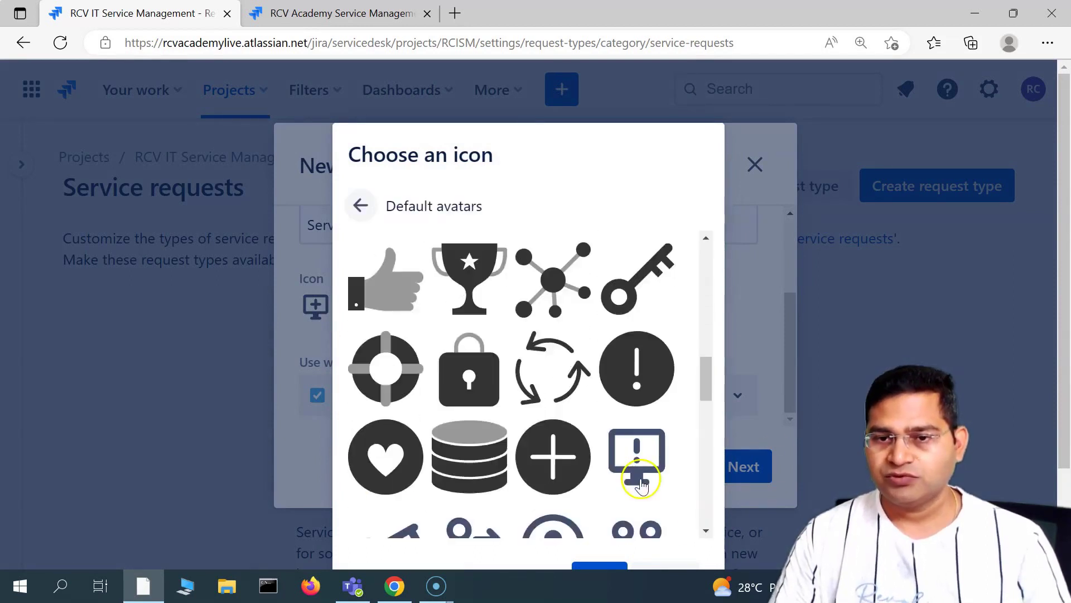
scroll(631, 419, "down", 2)
left_click(626, 382)
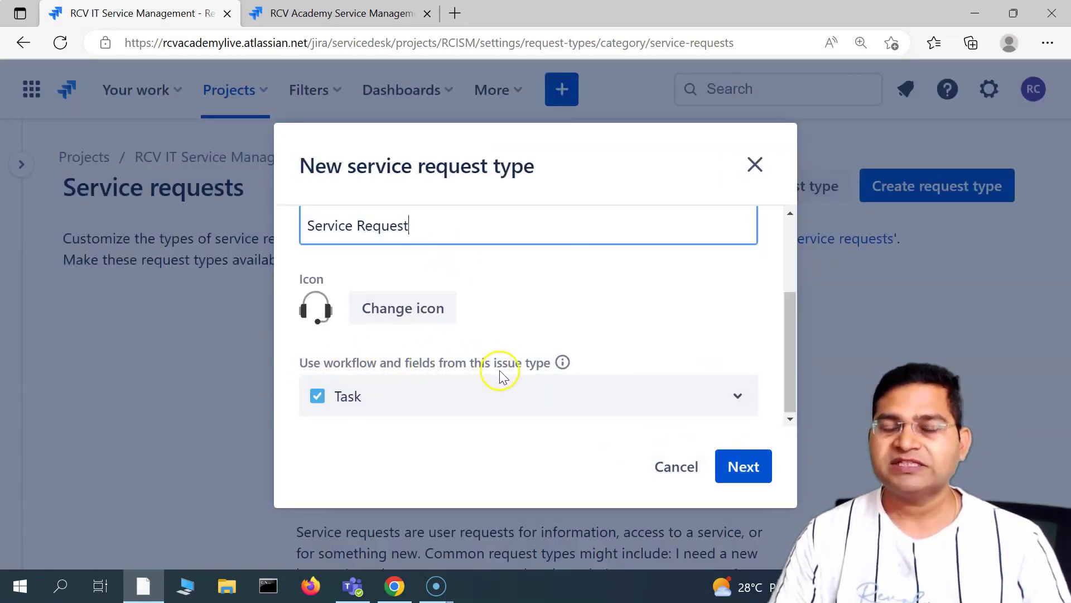
Step: Make SR use the workflow and fields of the Submit a request or incident issue type
scroll(500, 375, "up", 2)
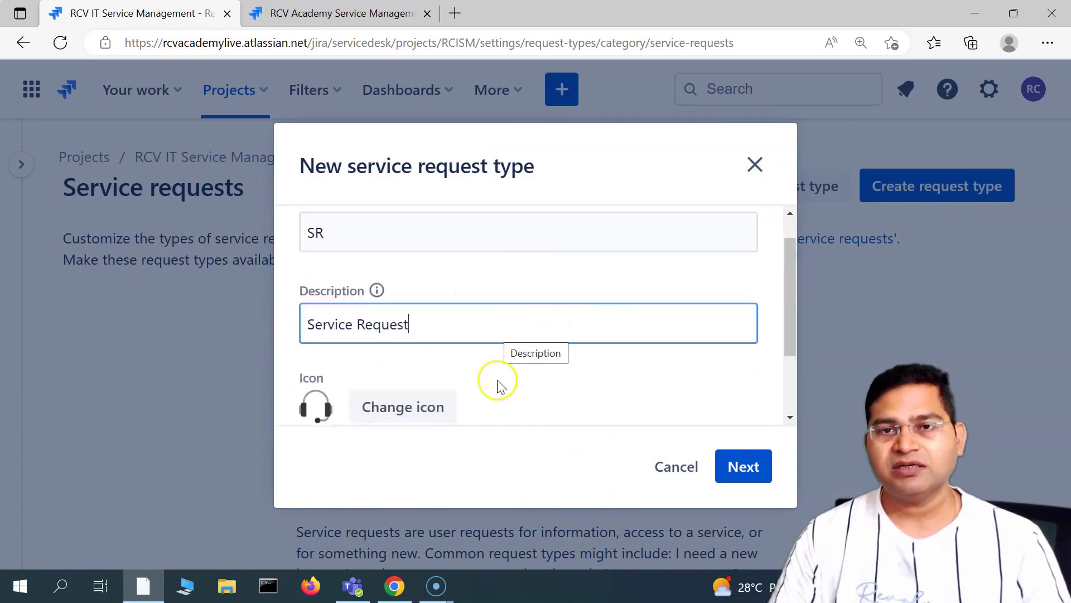
scroll(502, 404, "down", 1)
scroll(424, 380, "down", 1)
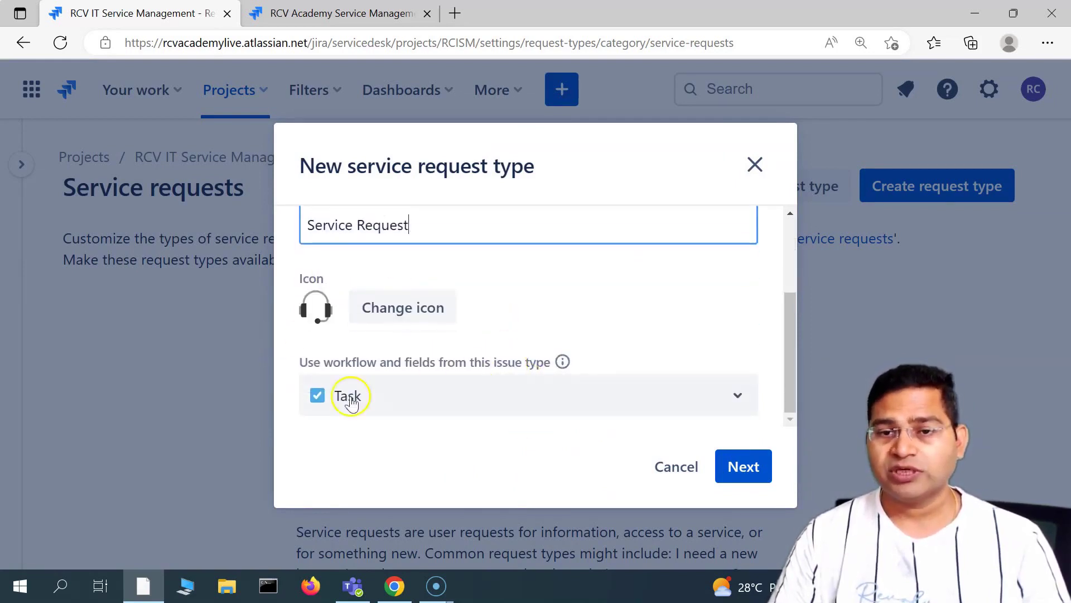
left_click(401, 398)
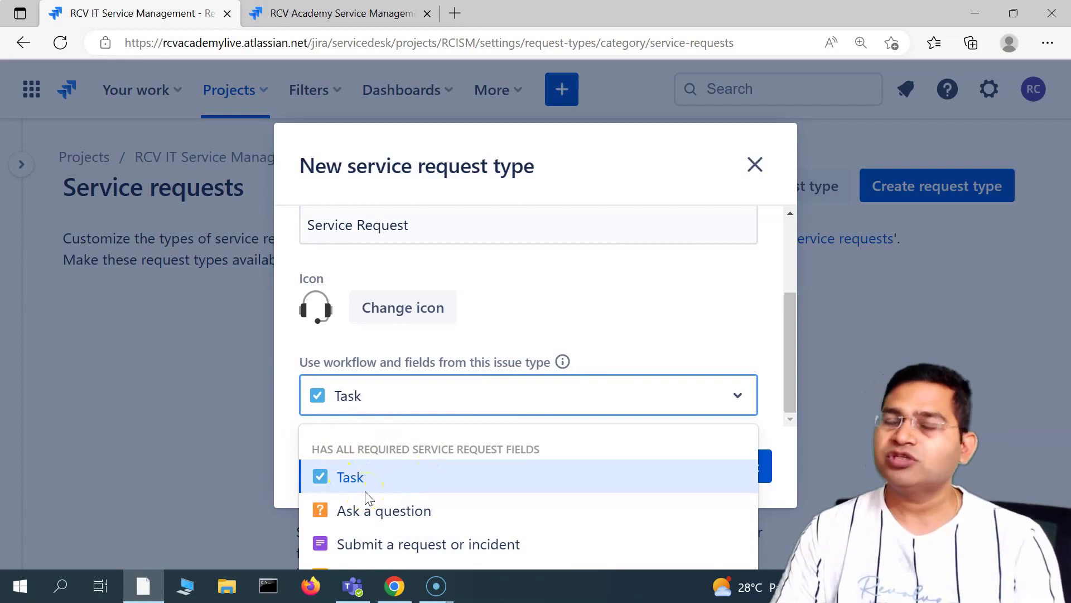
left_click(398, 542)
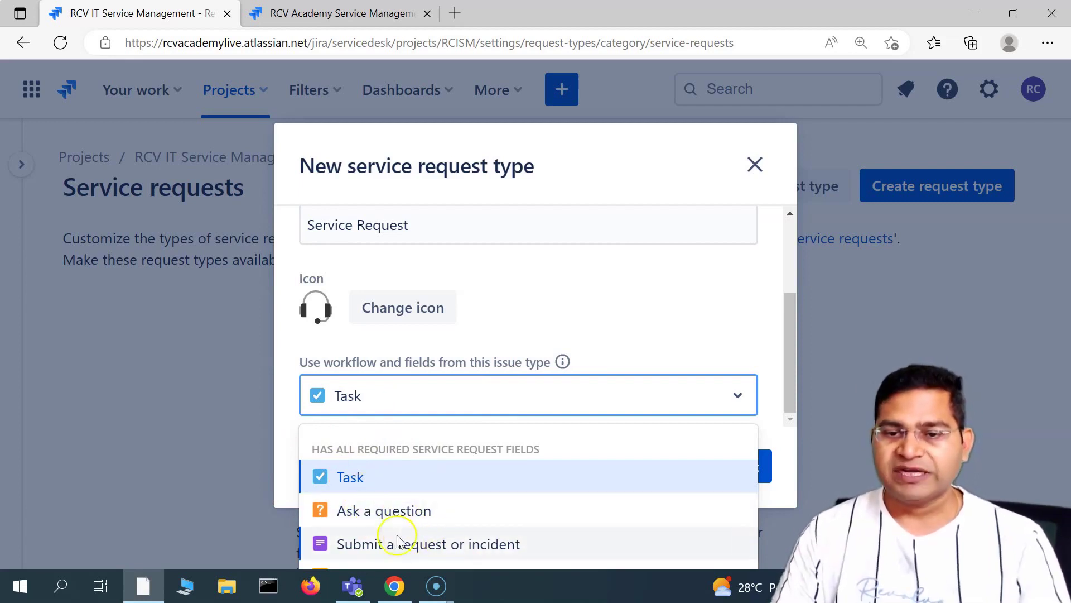
left_click(420, 547)
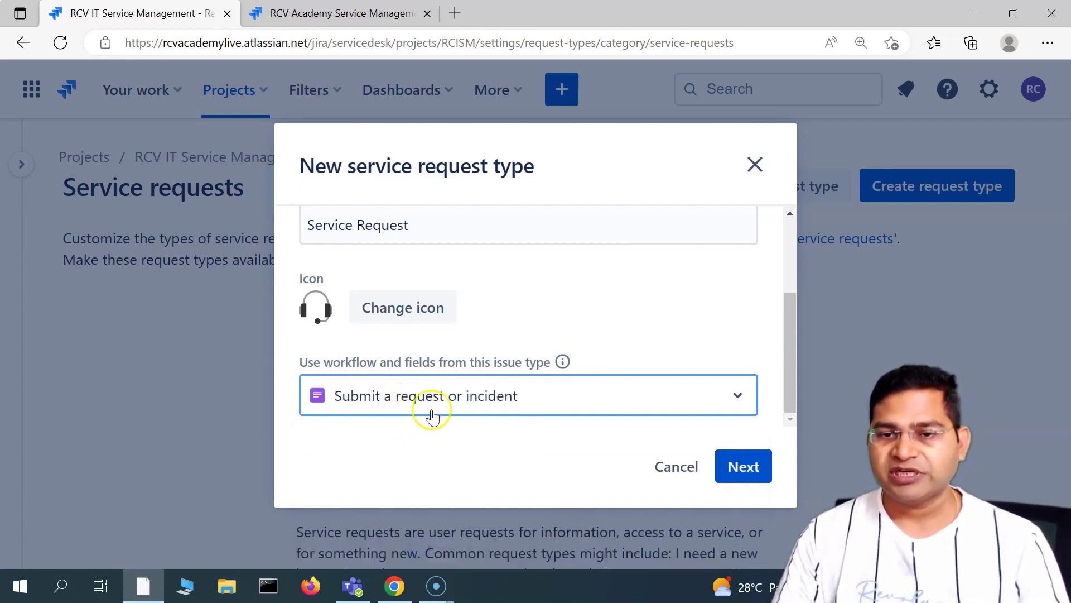
left_click(414, 402)
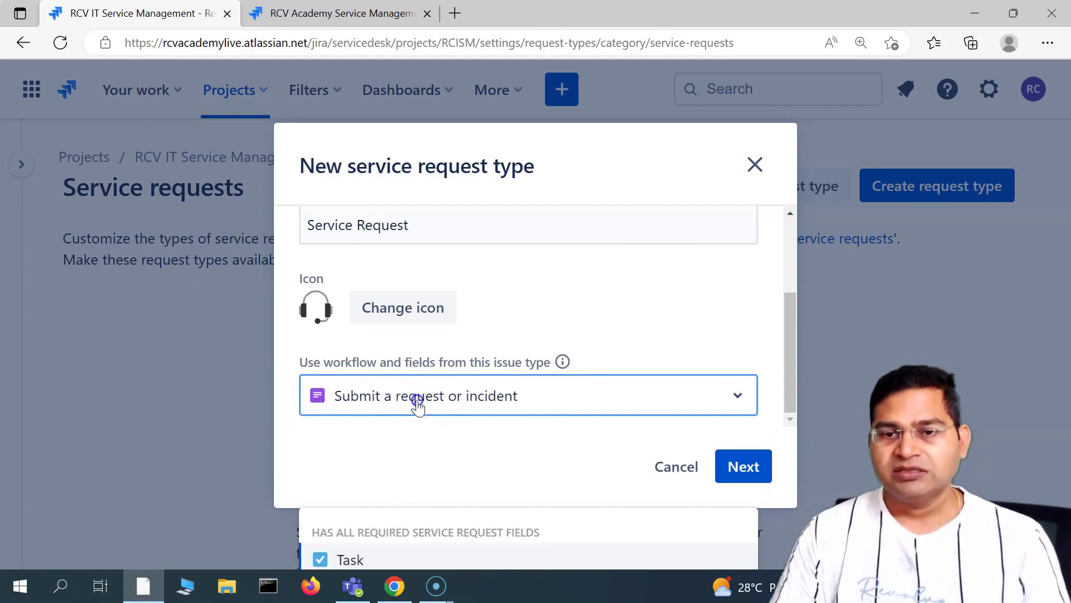
left_click(430, 436)
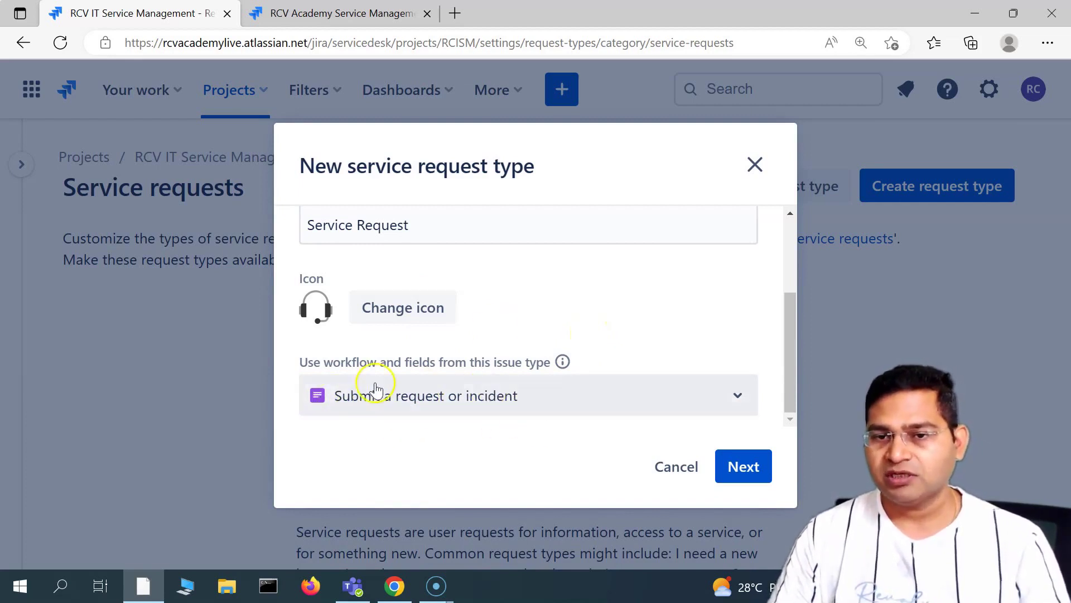
Step: Place SR in a new 'Service Request' portal group and finish creating the request type
left_click(761, 473)
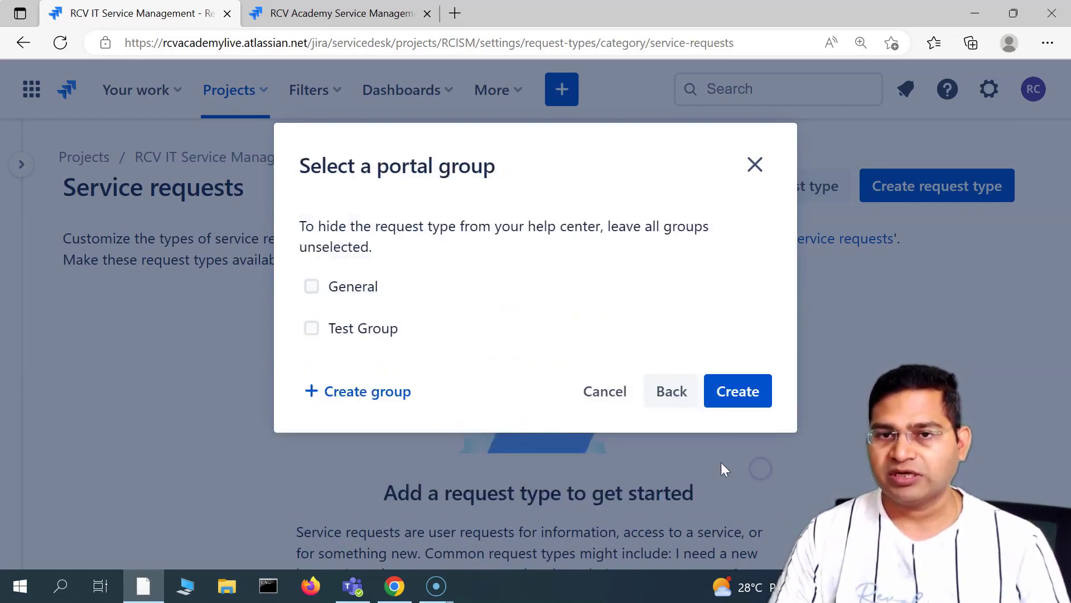
left_click_drag(331, 226, 395, 246)
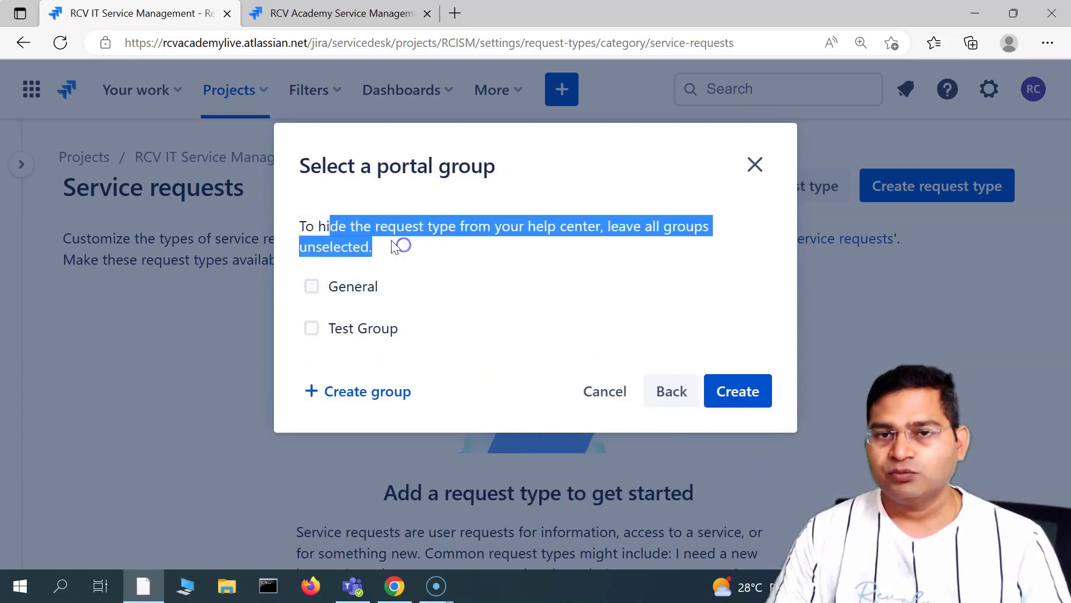
left_click(313, 222)
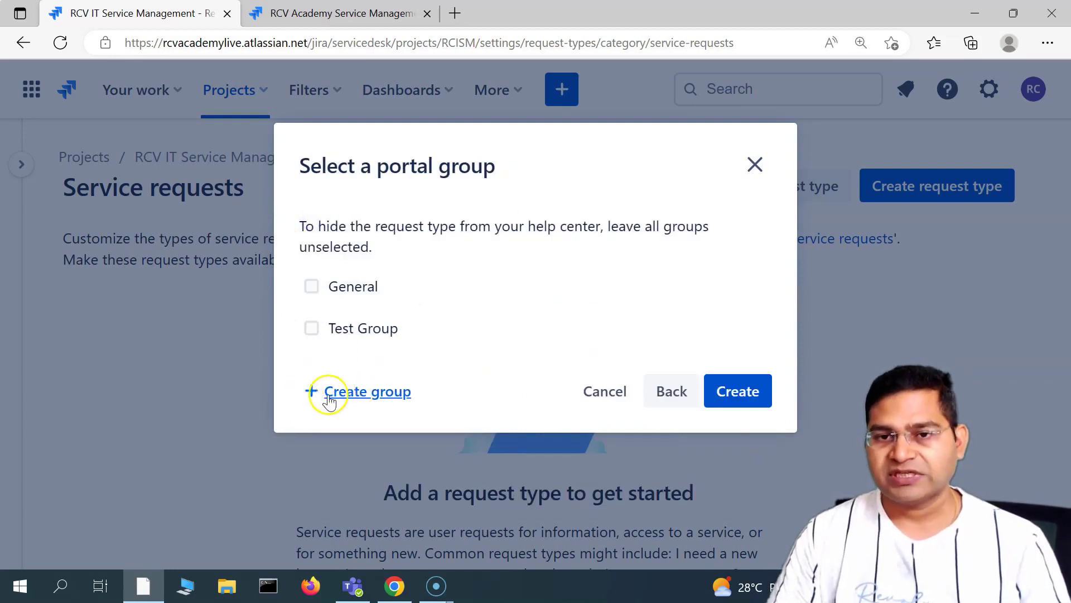
left_click(334, 396)
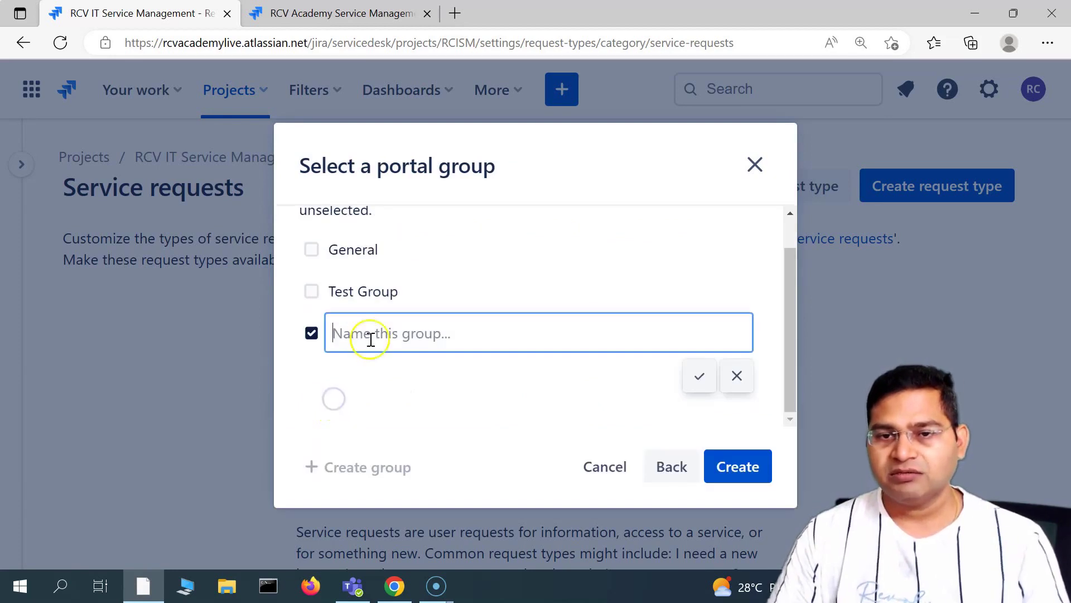
type("Service R")
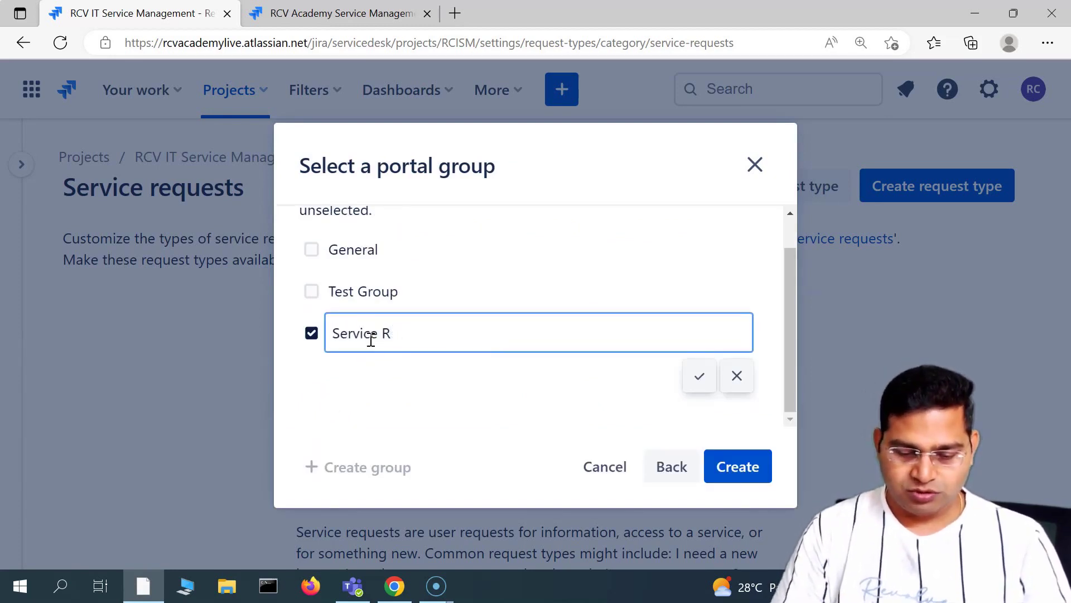
type("equest")
left_click(701, 376)
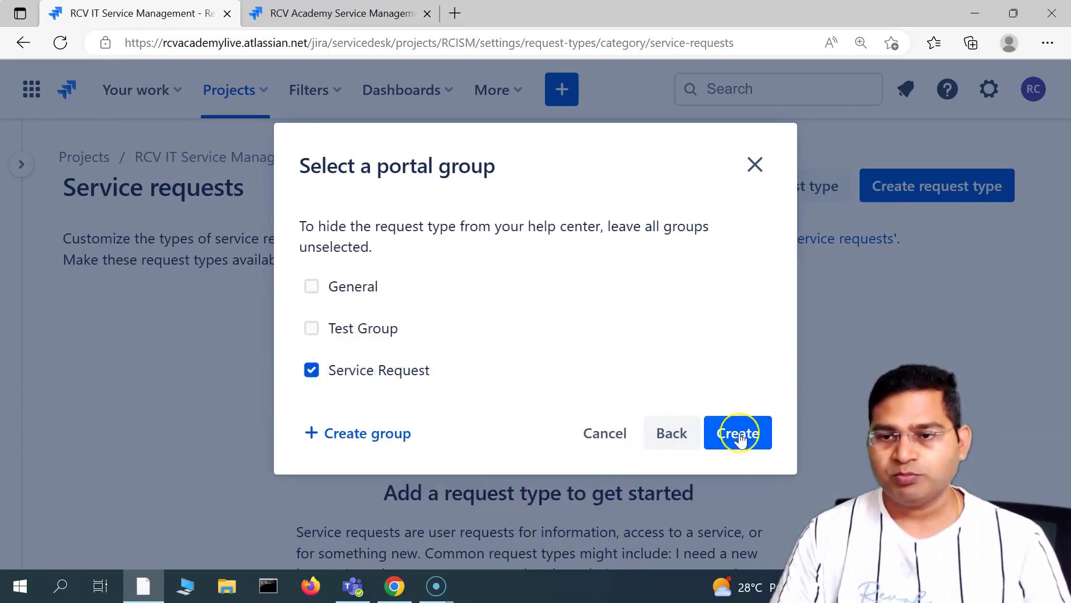
left_click(738, 434)
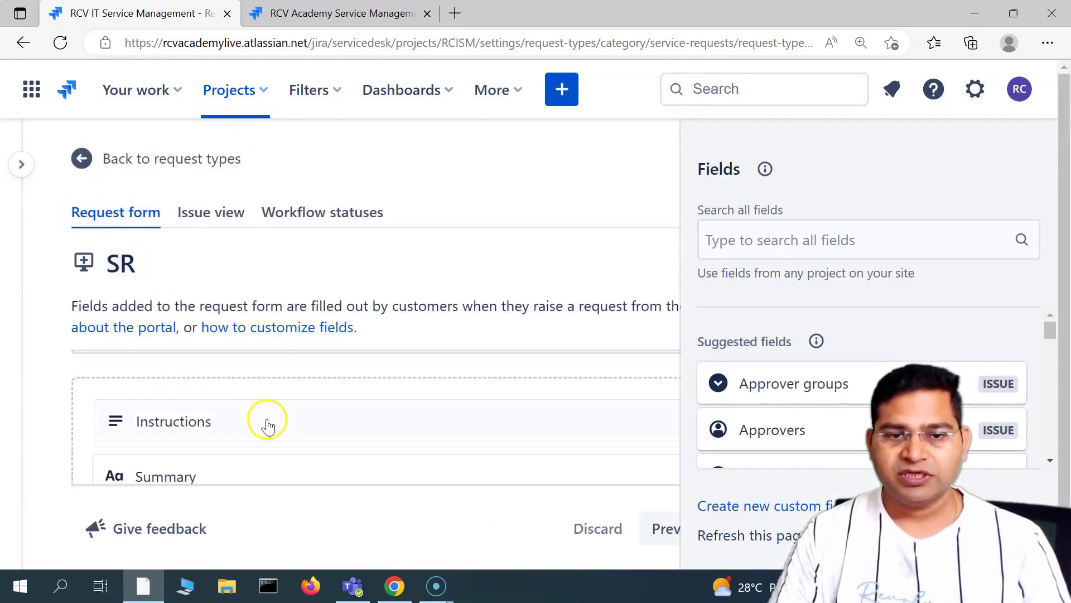
Step: Zoom the page out and preview the SR form in the customer help center
key("ctrl+minus")
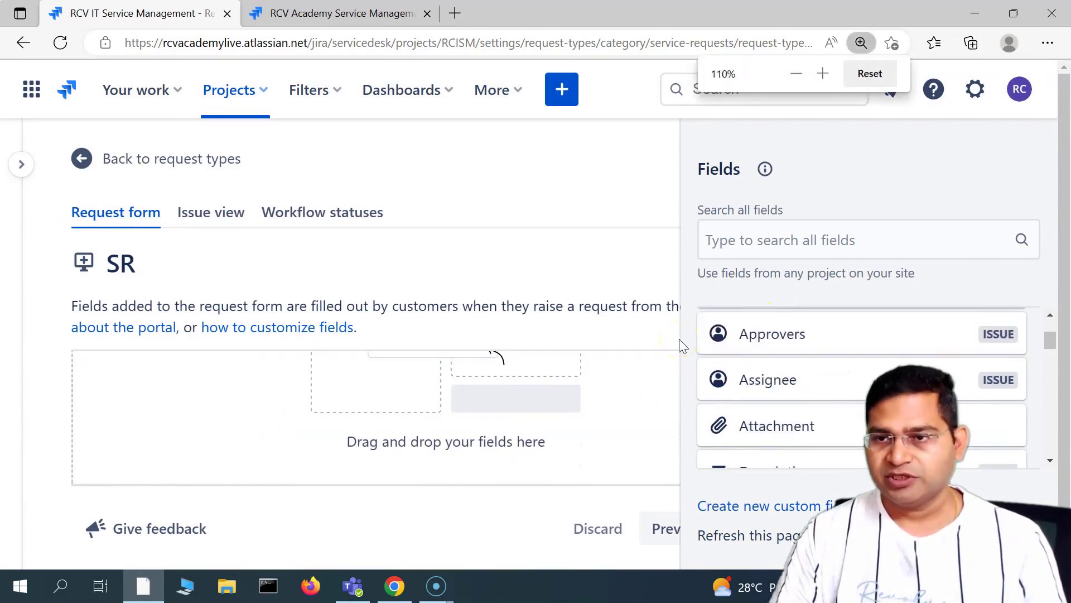
left_click(596, 534)
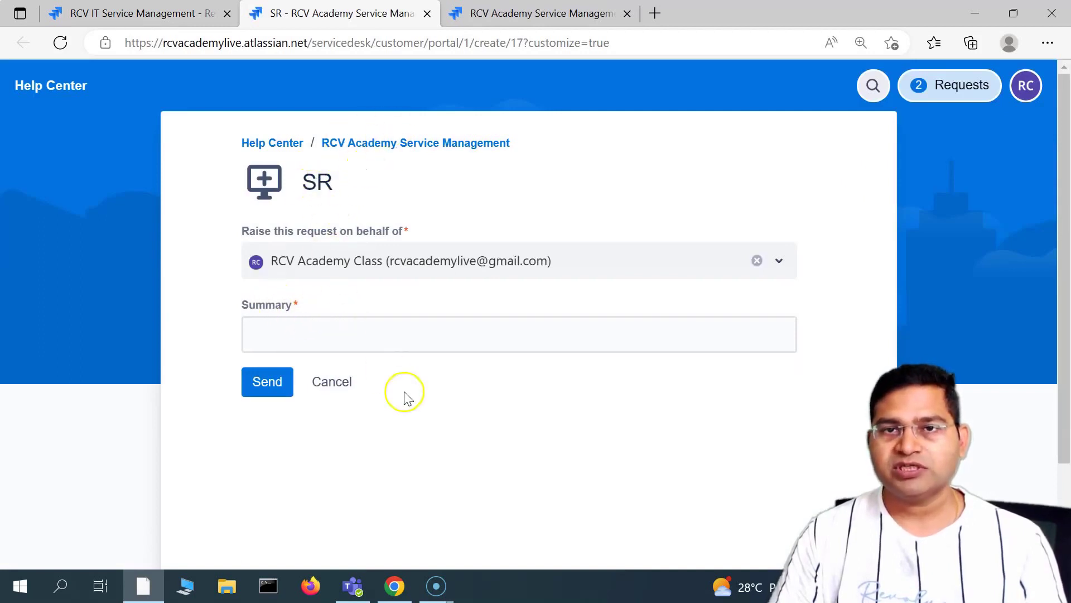
Step: Look over the previewed SR form, including its Summary field and heading
scroll(406, 395, "down", 3)
scroll(423, 428, "up", 3)
scroll(423, 430, "down", 3)
left_click(296, 208)
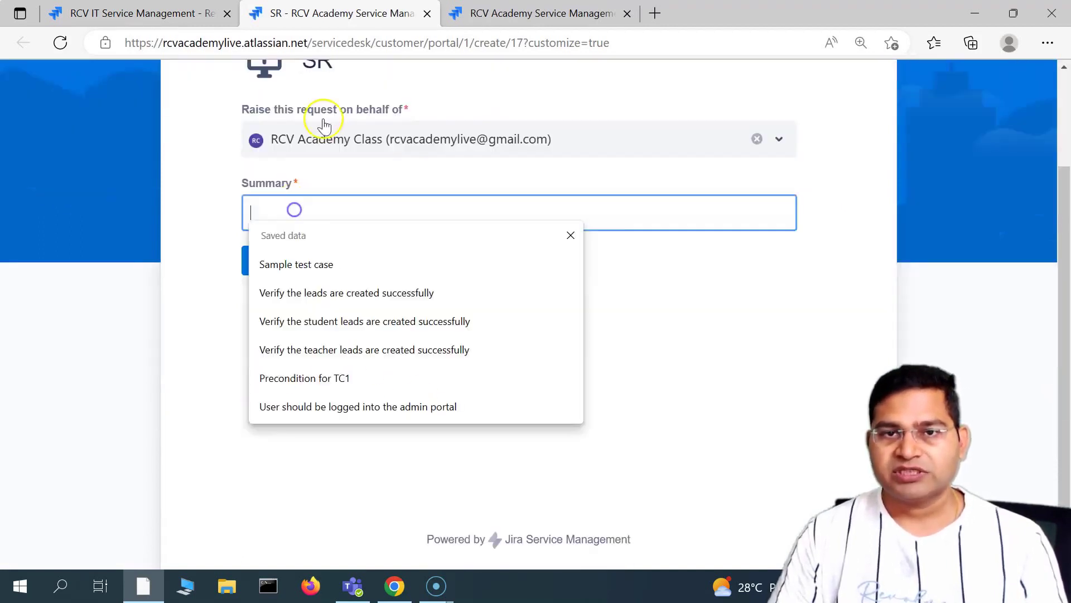
scroll(203, 302, "up", 3)
double_click(350, 181)
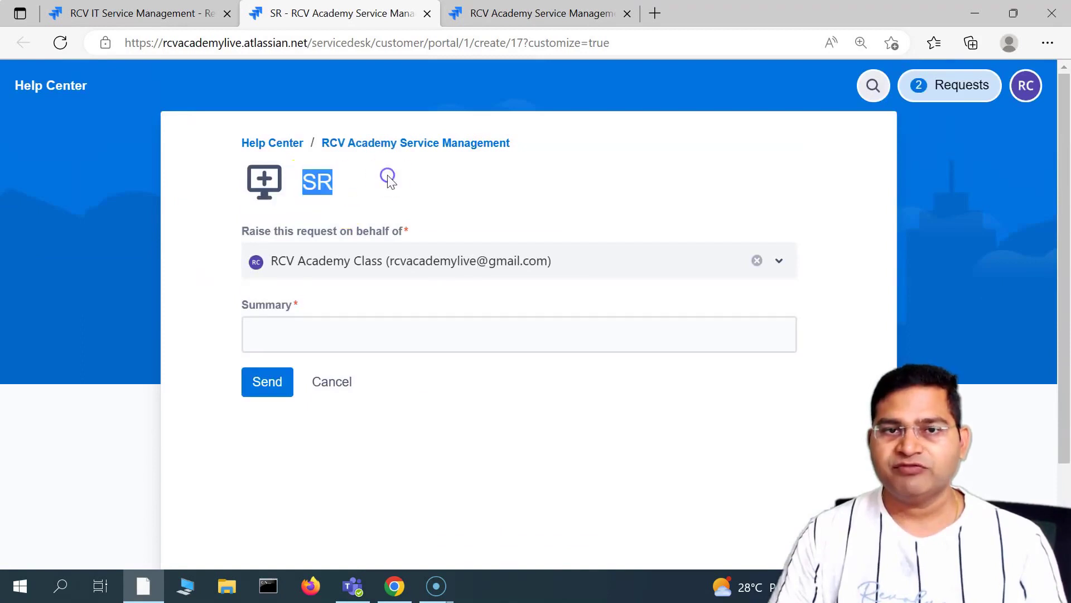
Step: On the other portal tab, go to /portal/1, open the Service Request group, then the SR form
left_click(502, 12)
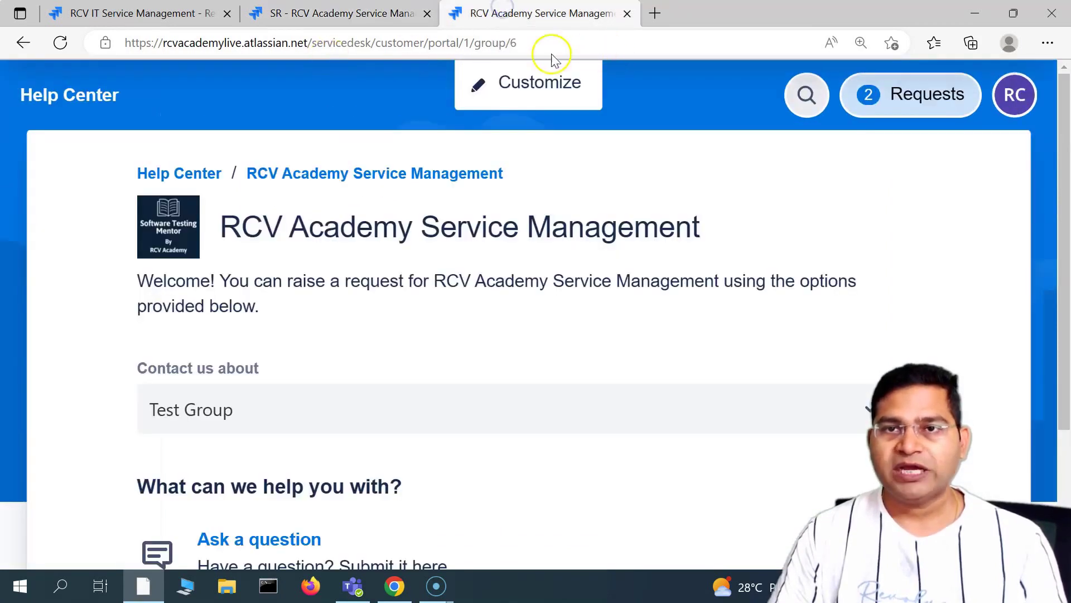
left_click_drag(472, 43, 611, 47)
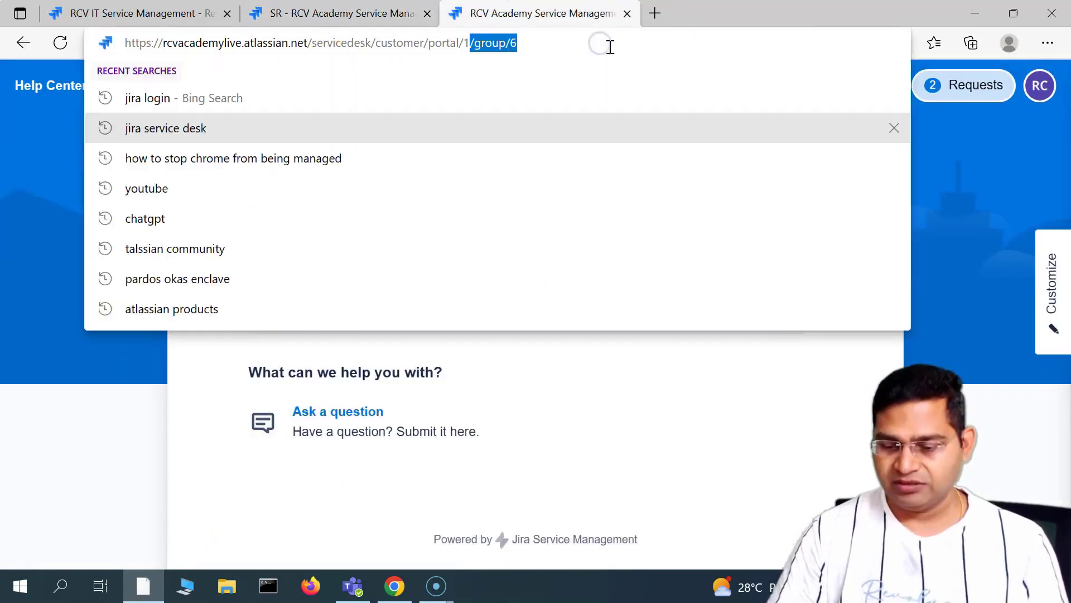
key("BackSpace")
key("Return")
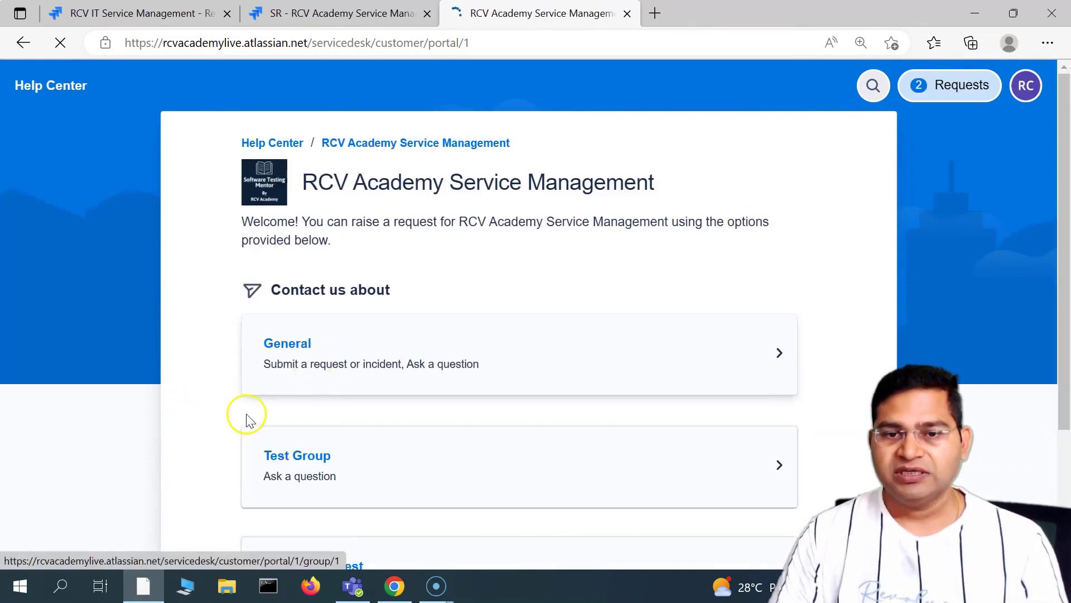
scroll(423, 451, "down", 3)
left_click(322, 427)
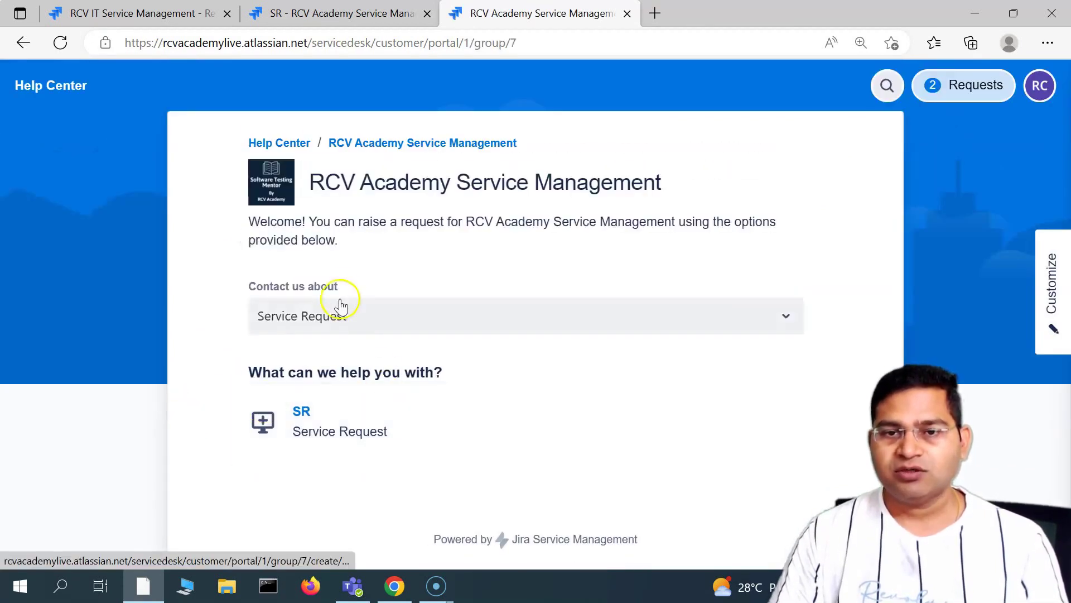
left_click(415, 332)
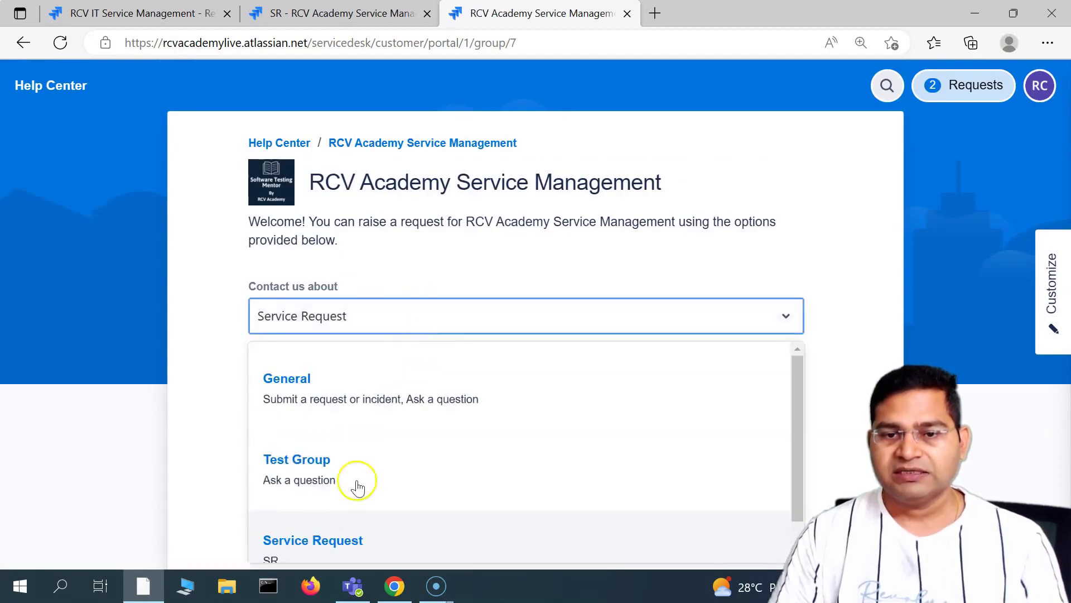
left_click(225, 282)
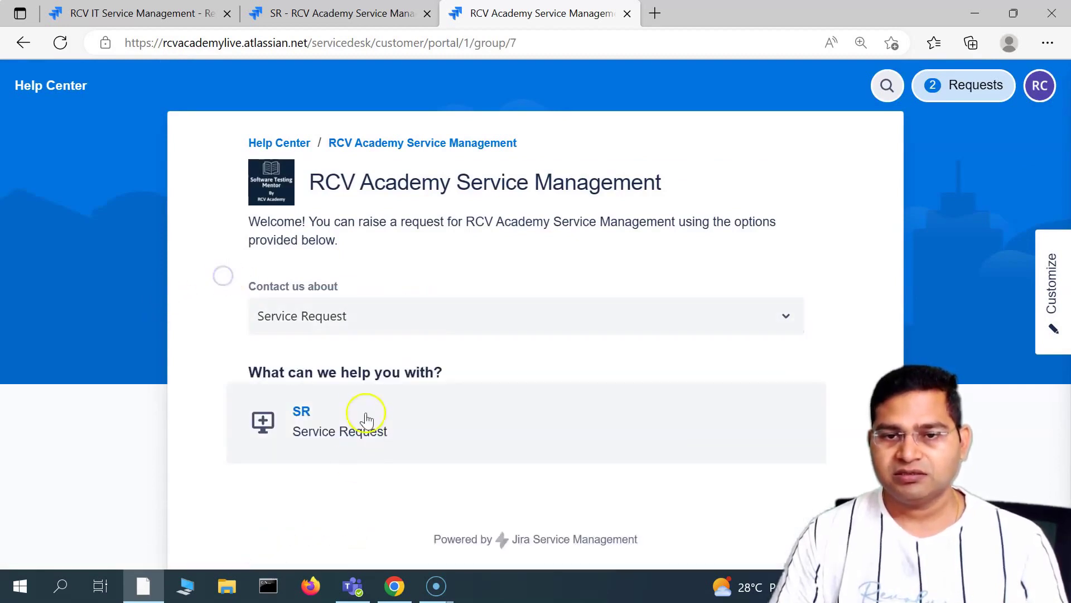
left_click(330, 438)
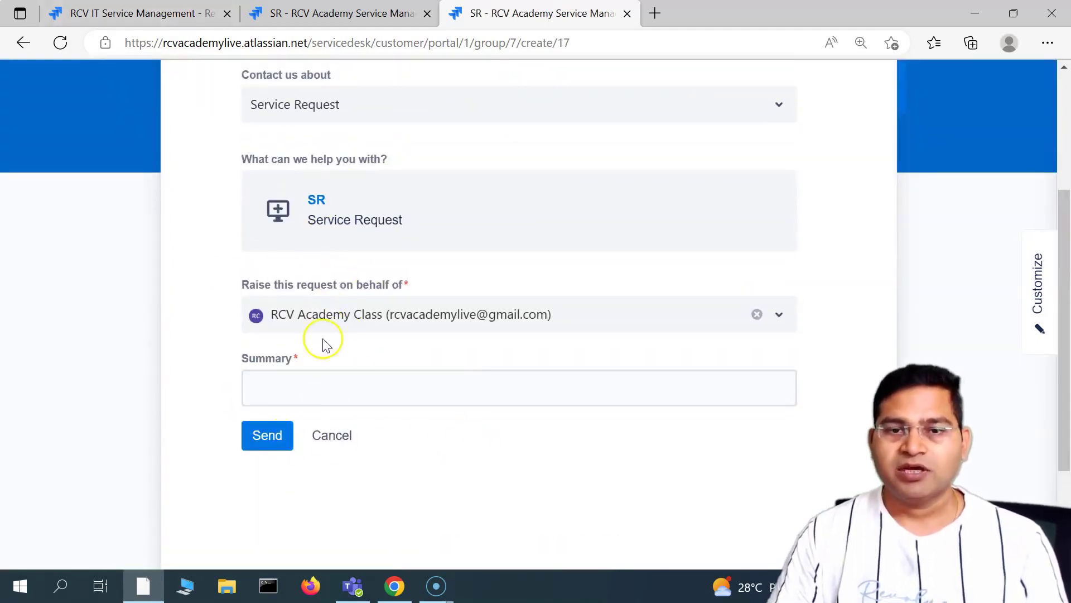
Step: Submit an SR request summarised 'This is first service request!' and return to the admin tab
left_click(334, 383)
type("This")
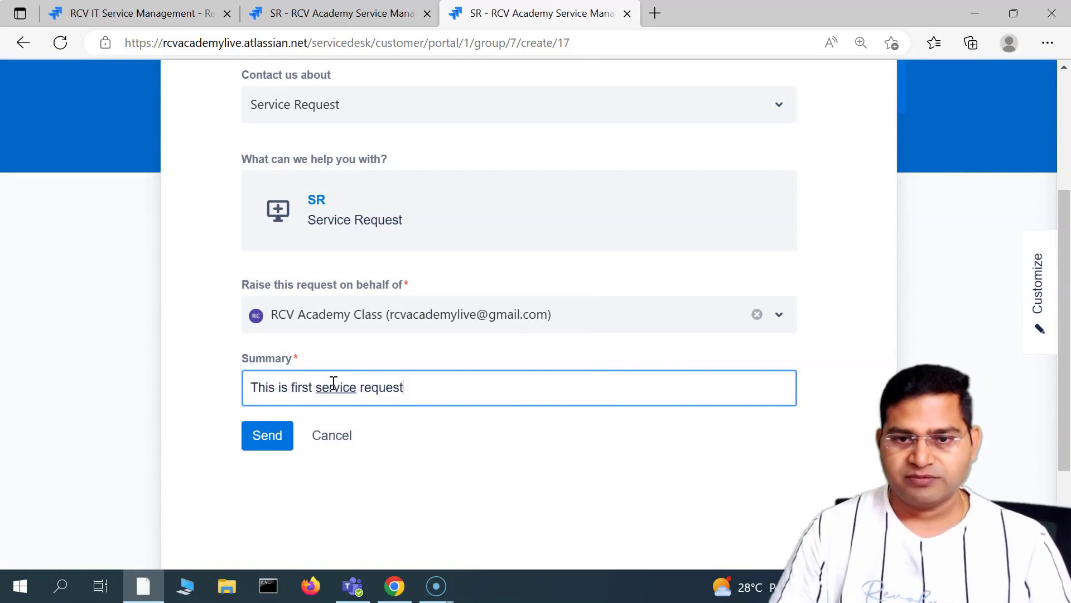
type(" is first service request!")
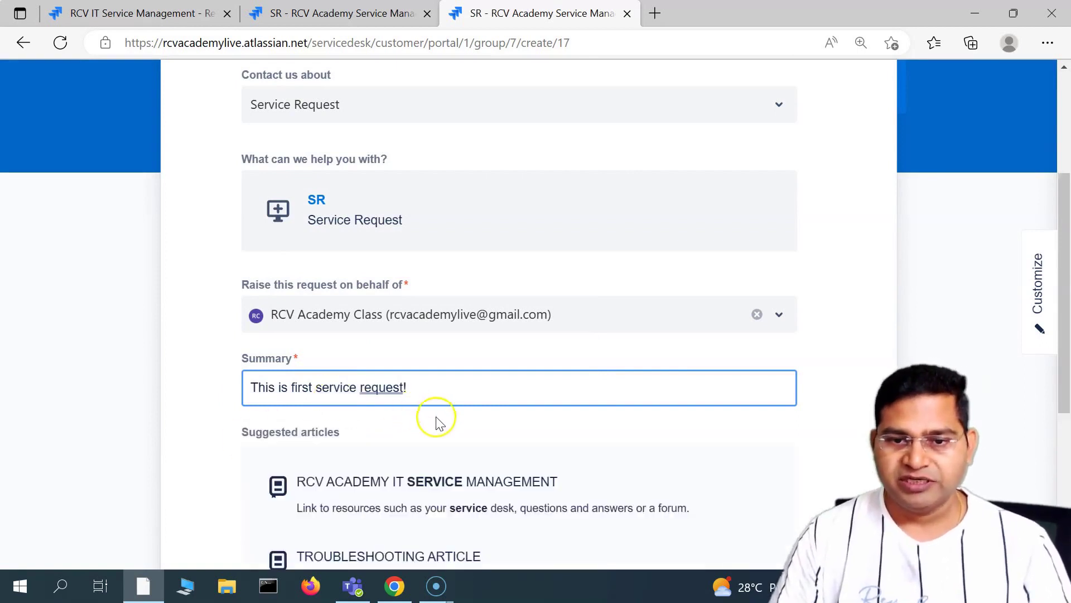
scroll(240, 395, "down", 5)
left_click(267, 461)
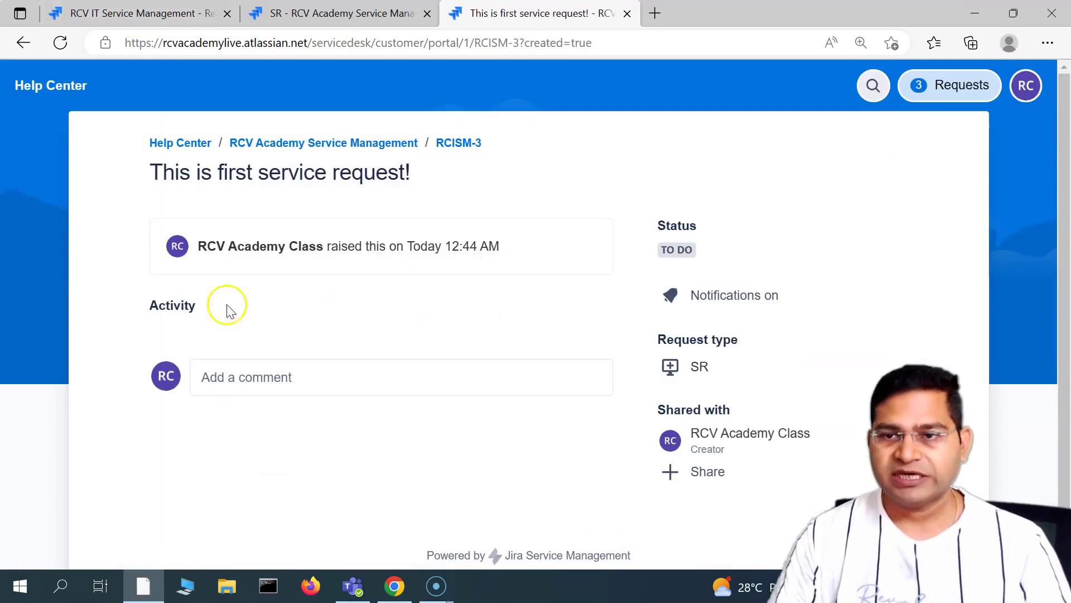
left_click(149, 17)
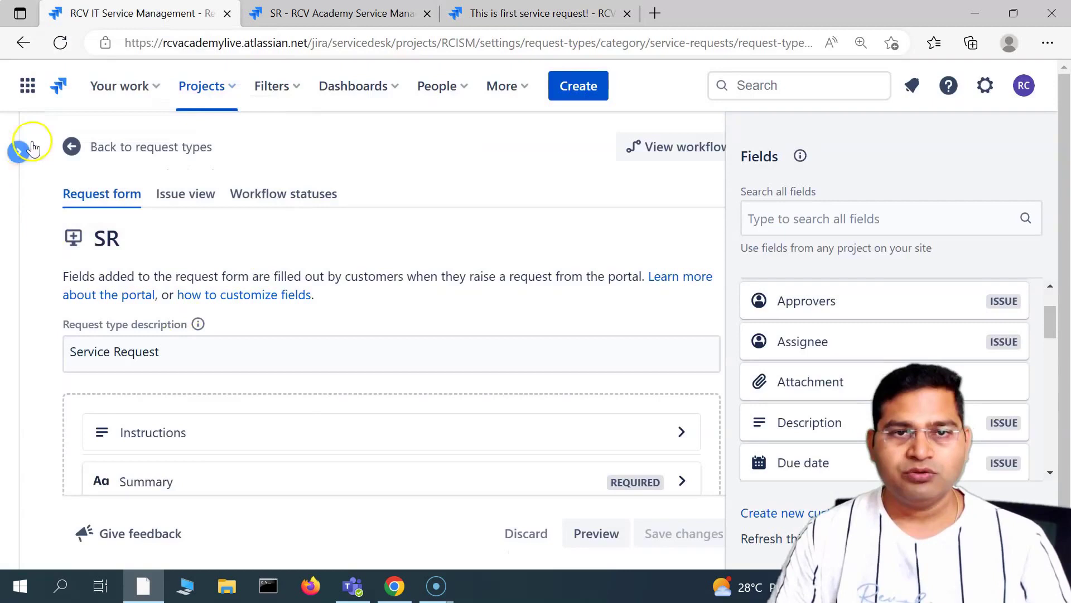
Step: Return to the project and open the Open service requests queue showing RCISM-3
left_click(25, 148)
left_click(31, 212)
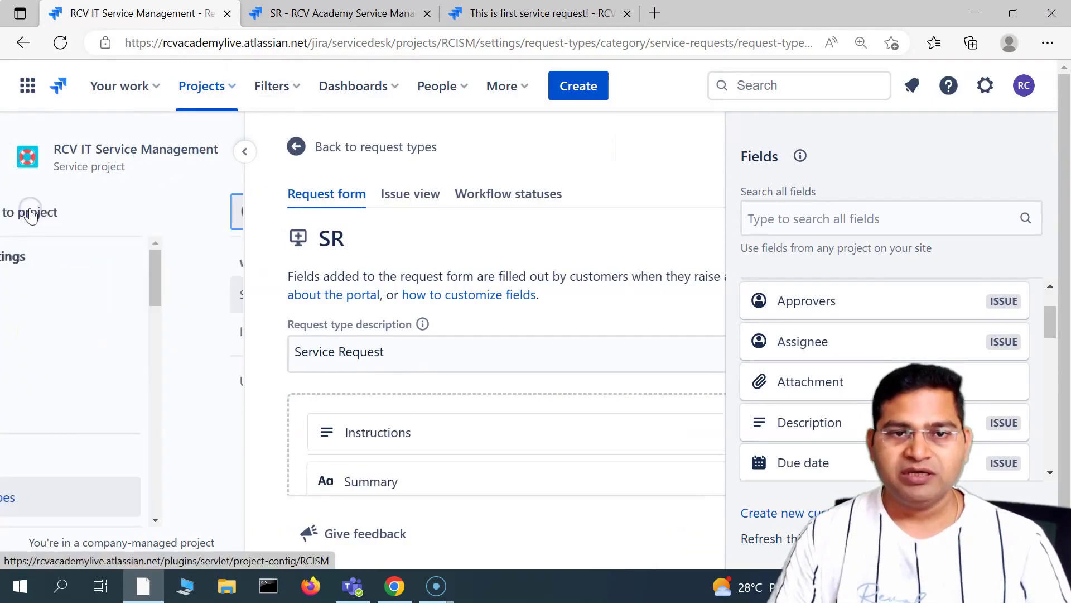
left_click(22, 212)
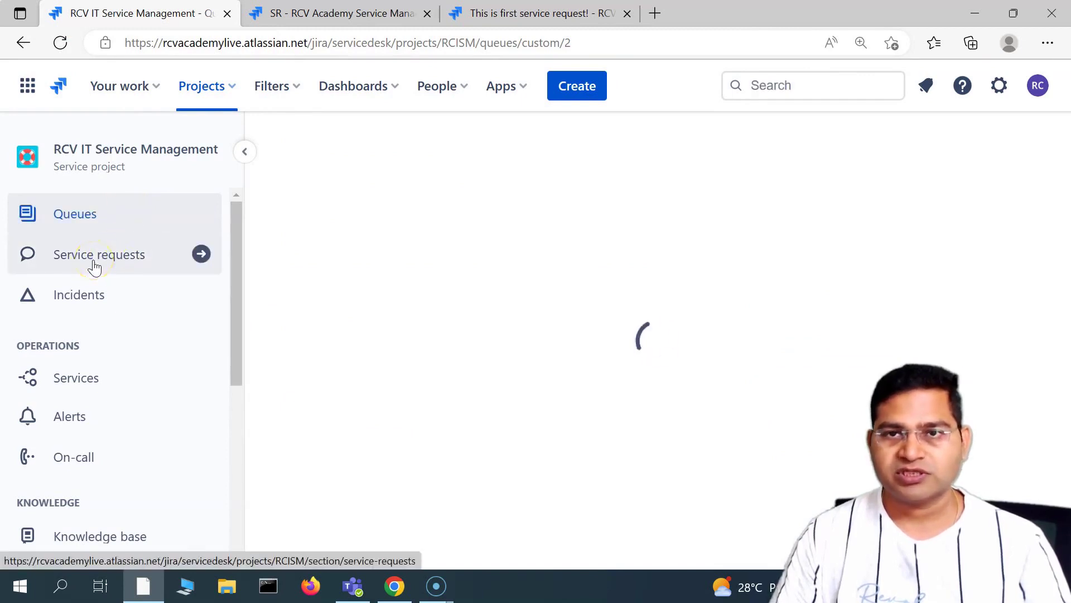
left_click(95, 267)
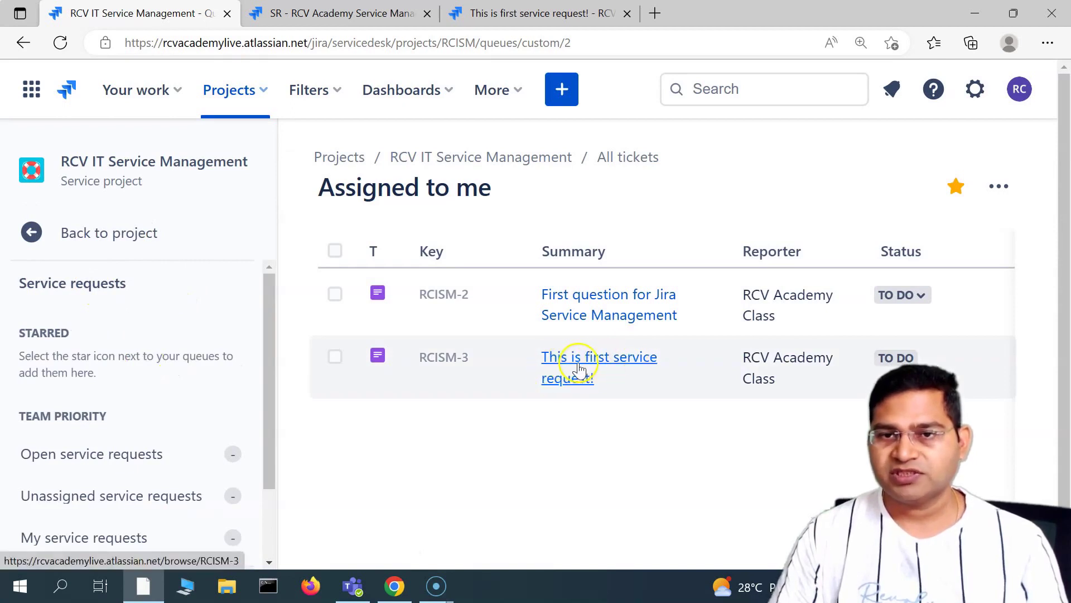
scroll(235, 359, "down", 2)
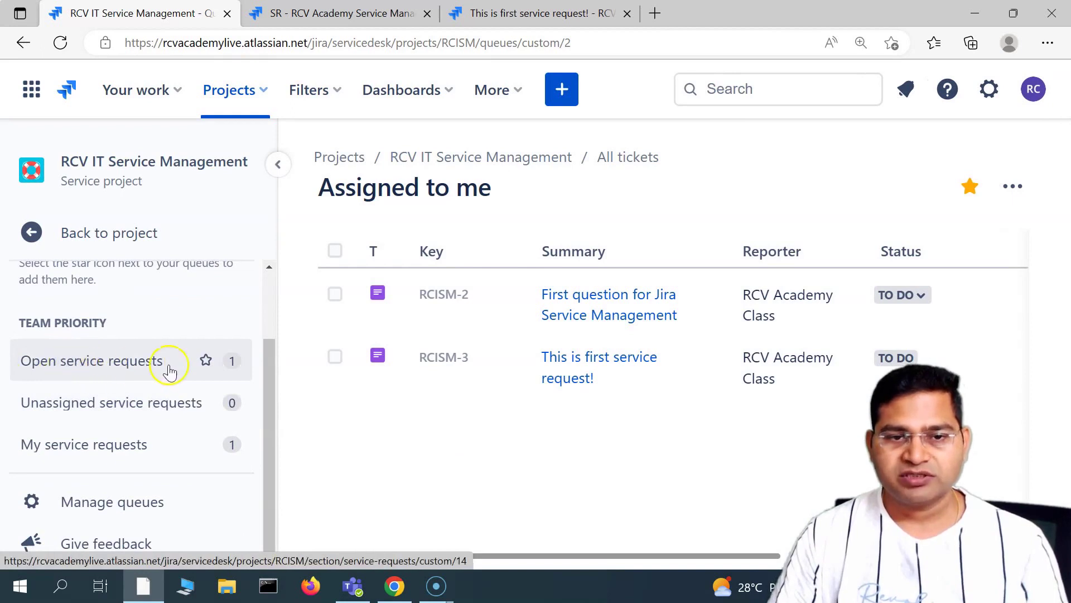
left_click(134, 360)
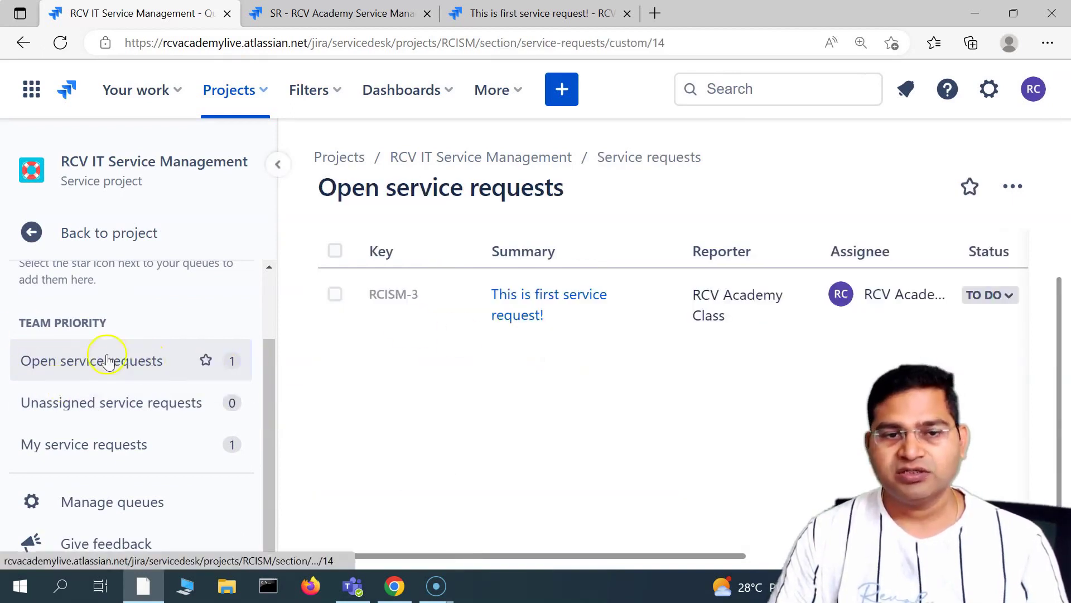
scroll(112, 384, "up", 2)
scroll(120, 390, "down", 2)
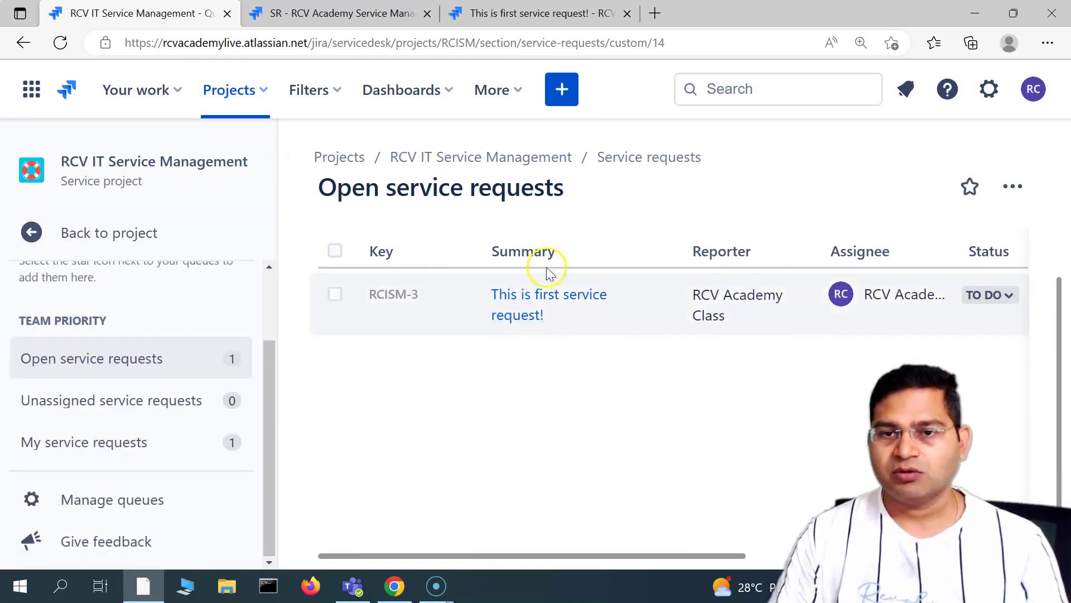
left_click(36, 240)
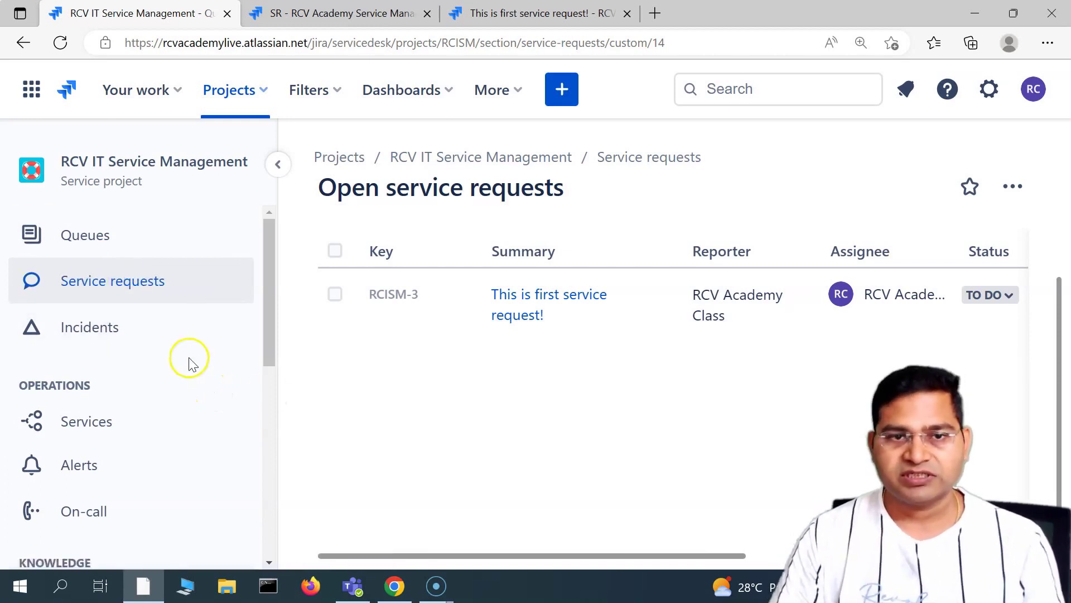
Step: Zoom the page to 150% and enable Incident management in the project's Features settings
scroll(168, 459, "down", 6)
scroll(168, 472, "up", 5)
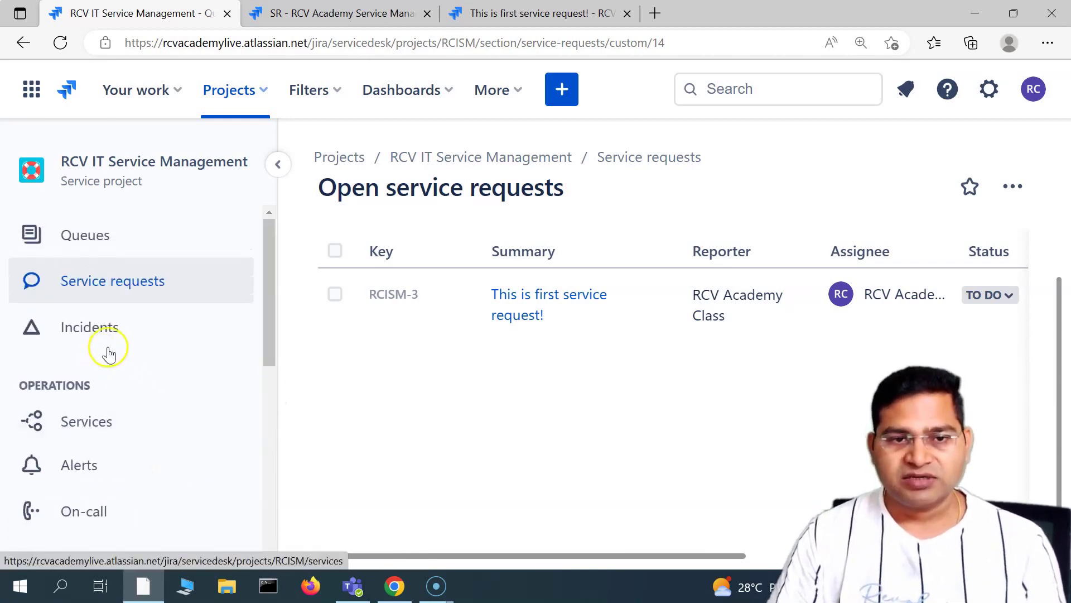
scroll(190, 458, "down", 6)
scroll(190, 479, "down", 2)
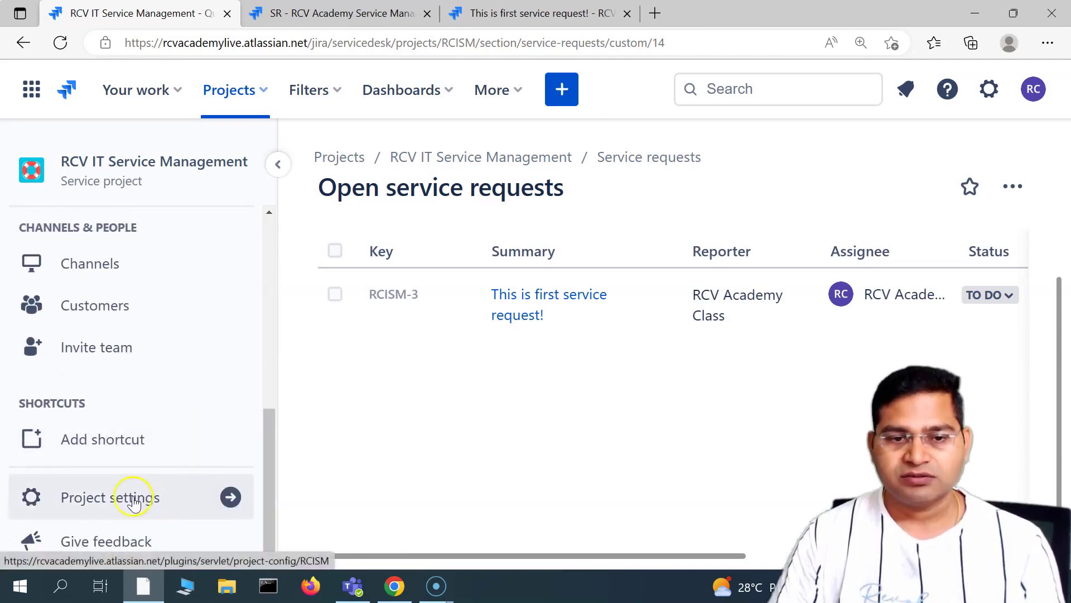
key("ctrl+plus")
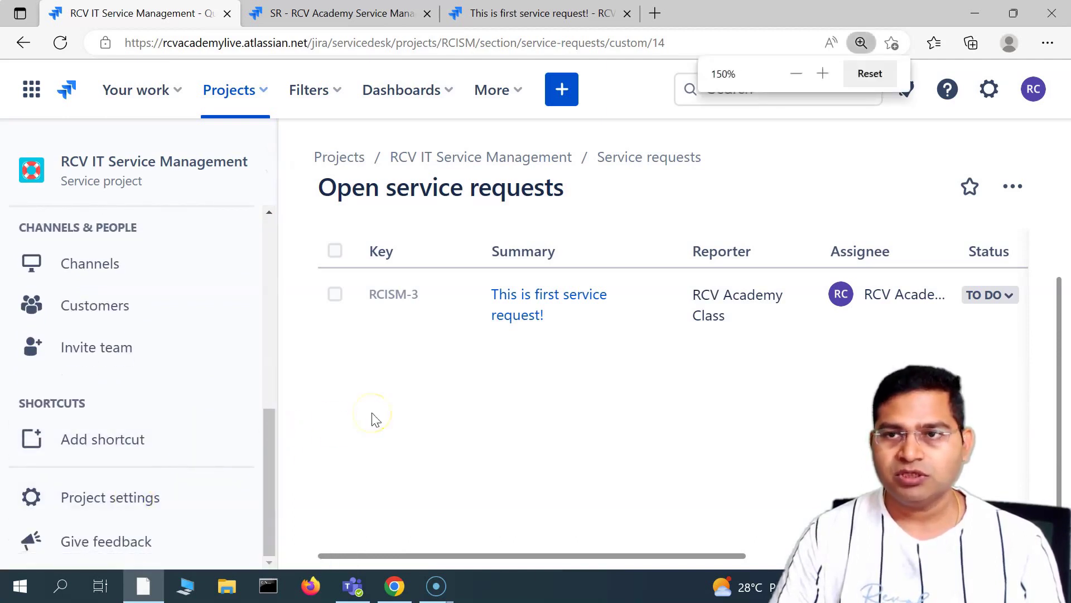
left_click(172, 498)
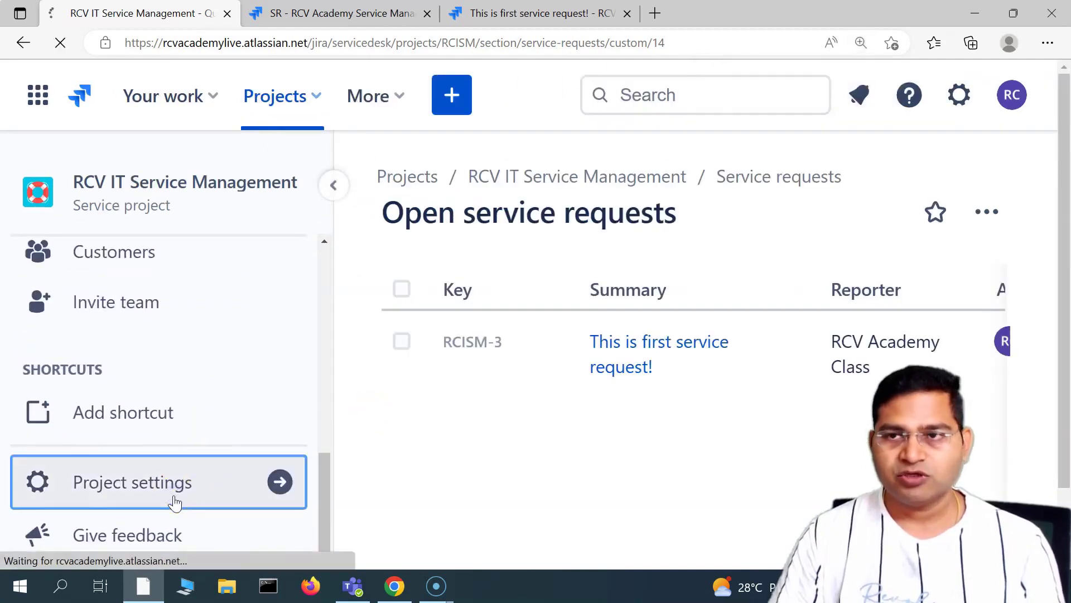
scroll(139, 421, "down", 2)
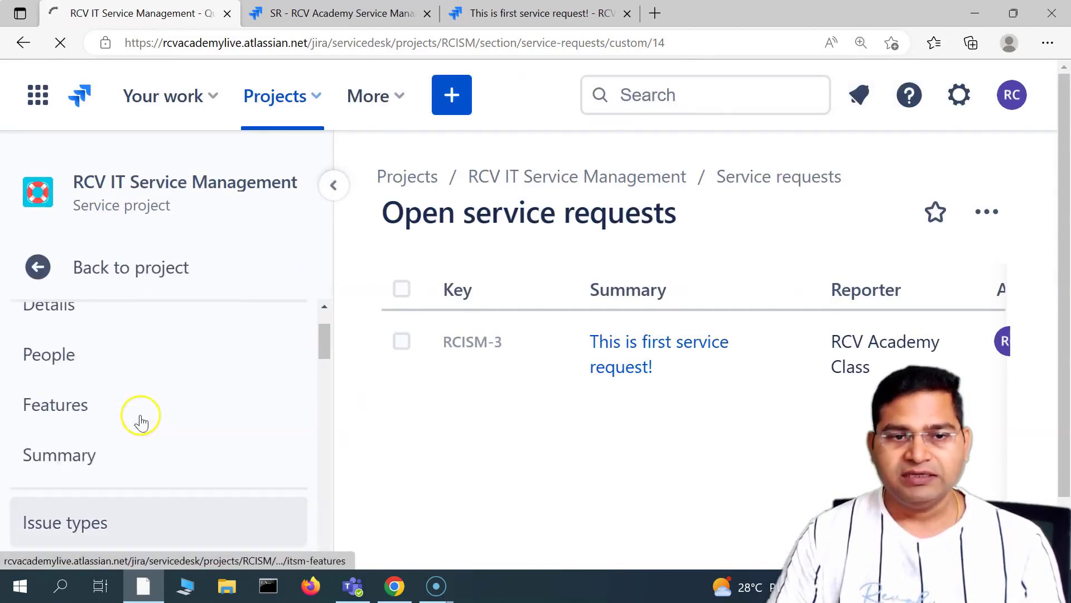
left_click(59, 411)
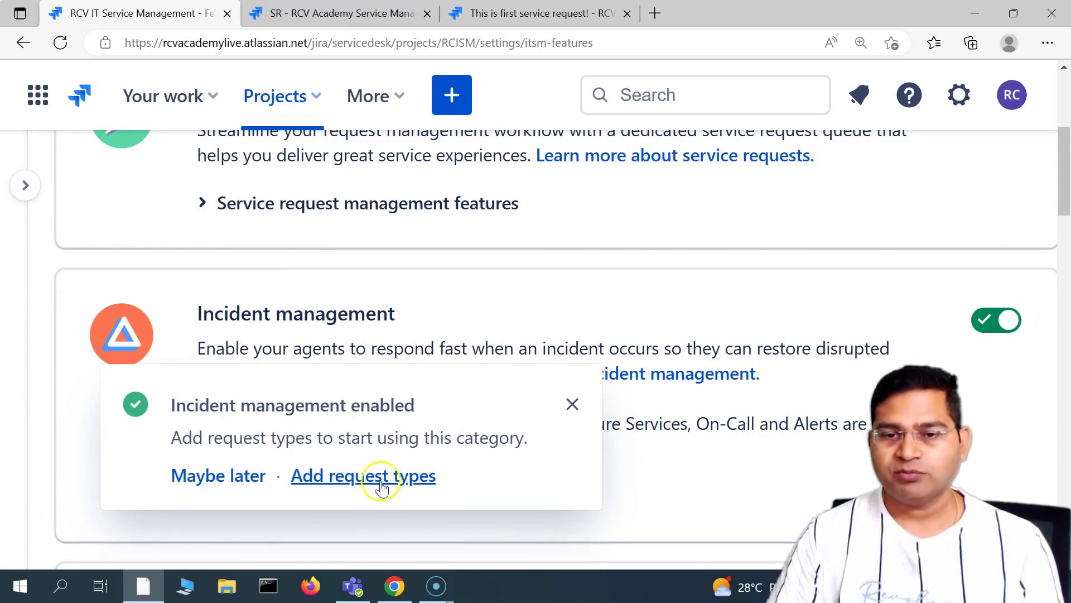
left_click(573, 404)
Step: Go to the project's request types settings
mouse_move(168, 447)
scroll(168, 448, "down", 5)
scroll(167, 447, "down", 4)
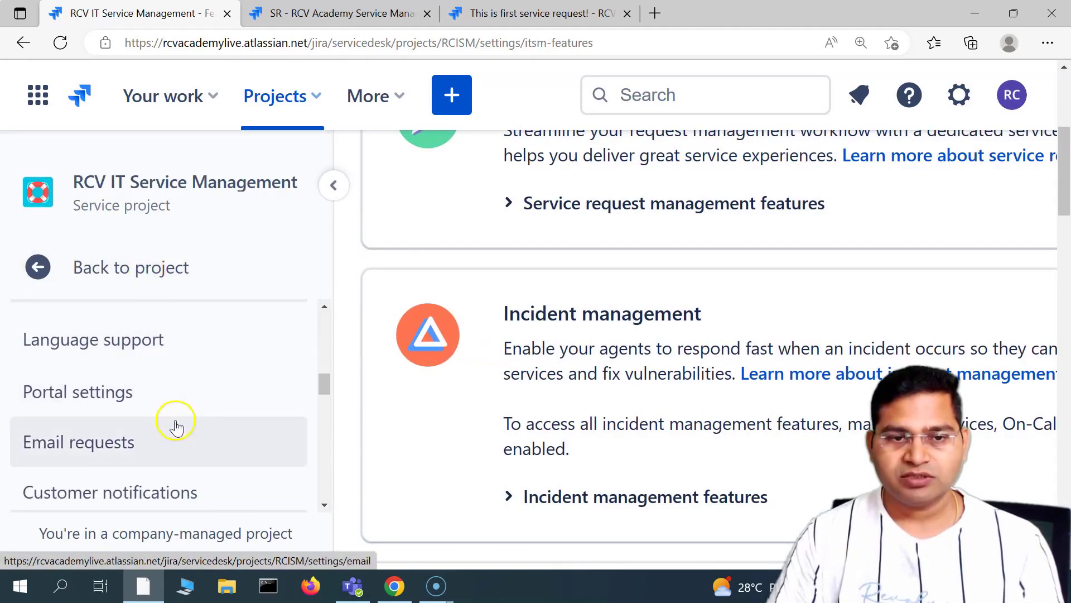
scroll(173, 423, "down", 4)
scroll(175, 430, "down", 2)
scroll(84, 466, "up", 8)
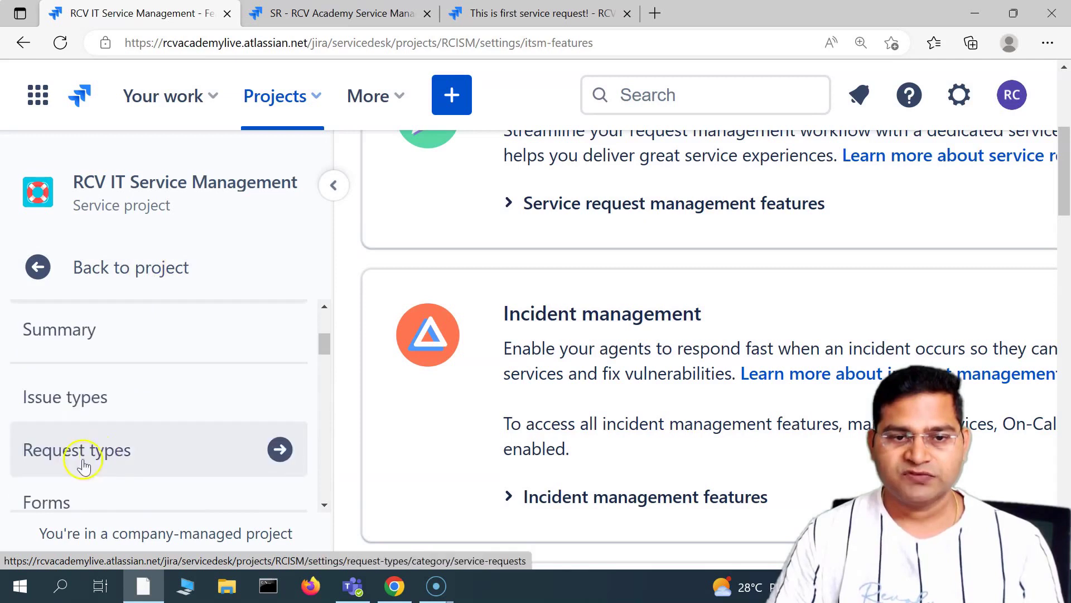
left_click(122, 453)
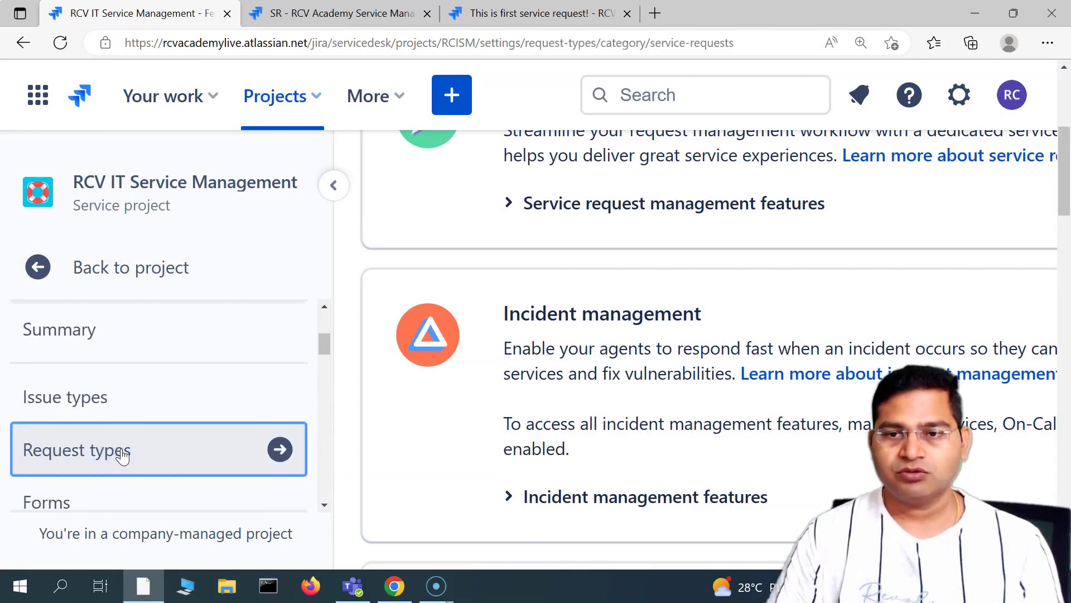
Step: Open the Incidents request types category and collapse the project sidebar
left_click(118, 428)
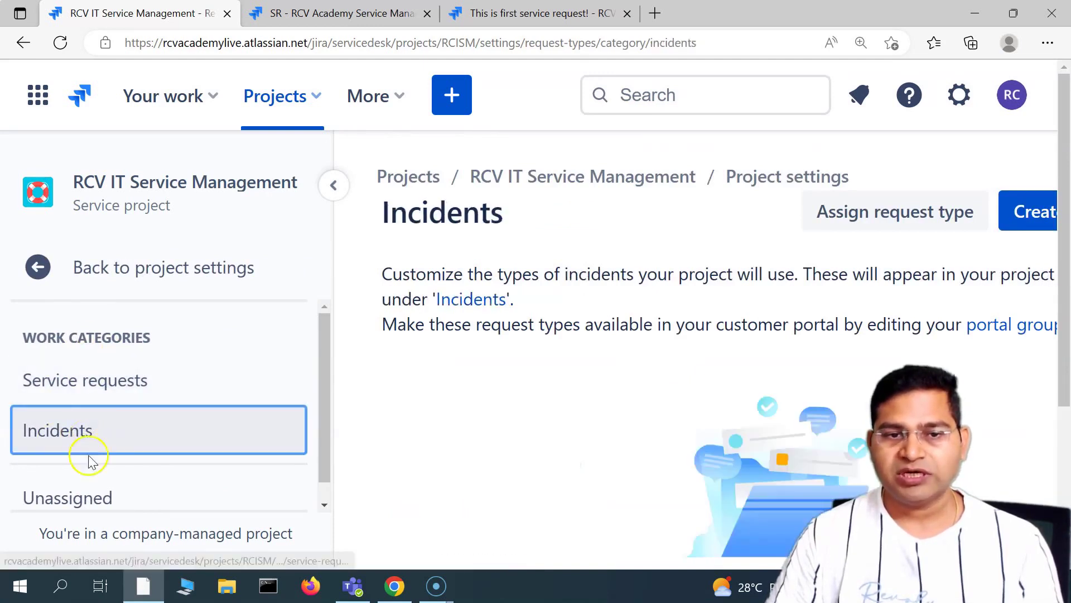
left_click(334, 184)
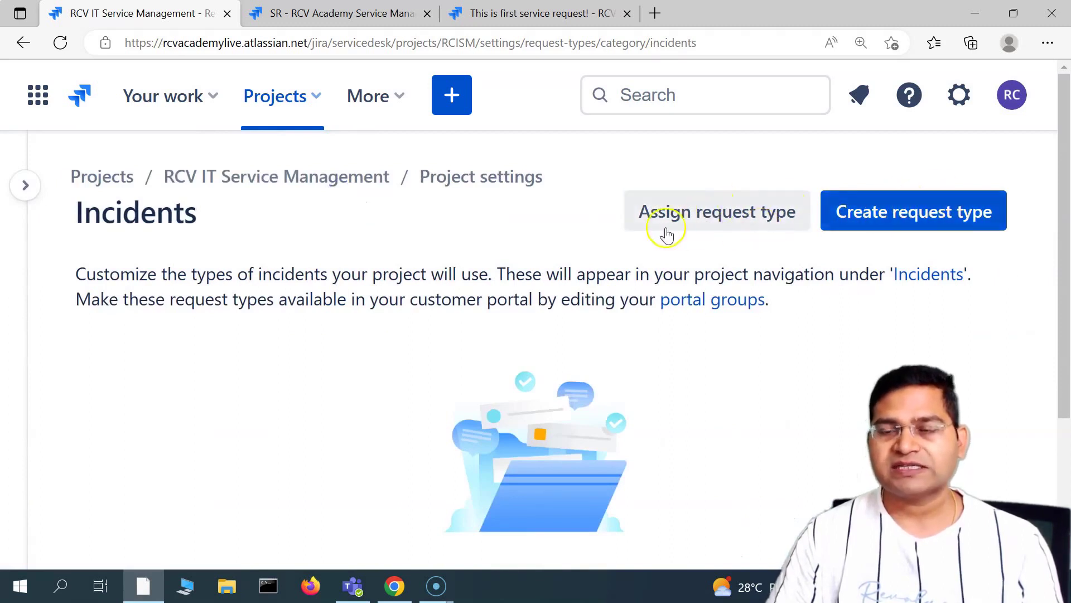
Step: Start assigning existing request types to Incidents, searching for 'inci'
left_click(723, 220)
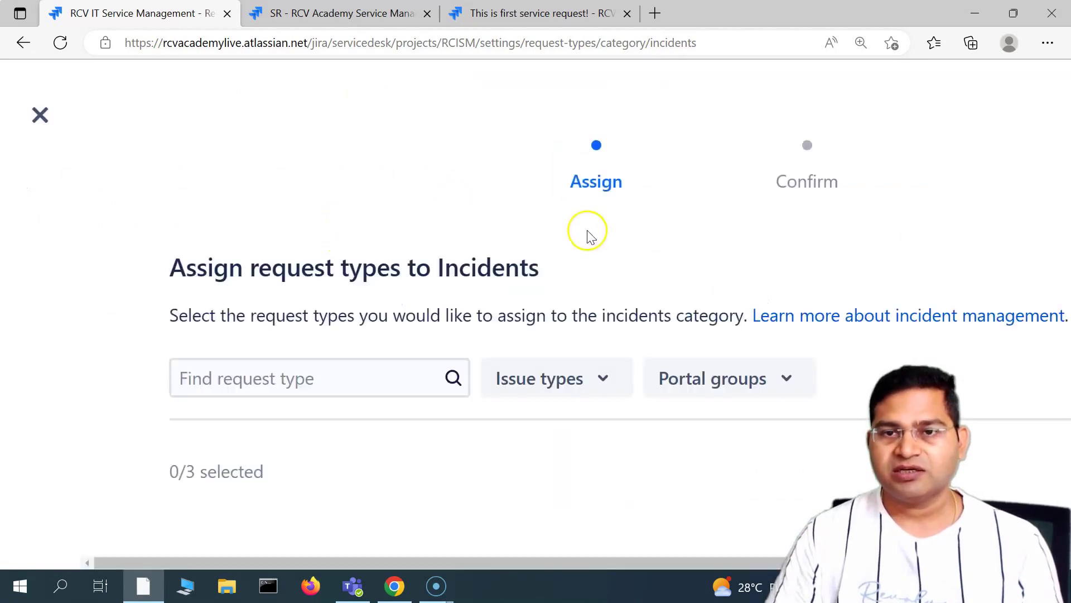
left_click(369, 383)
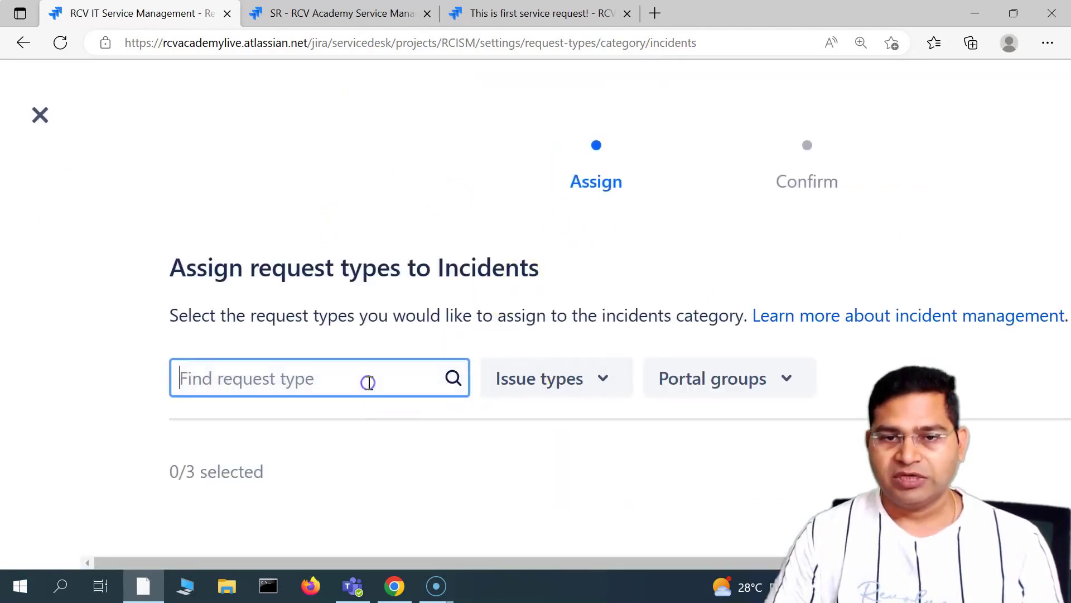
type("inci")
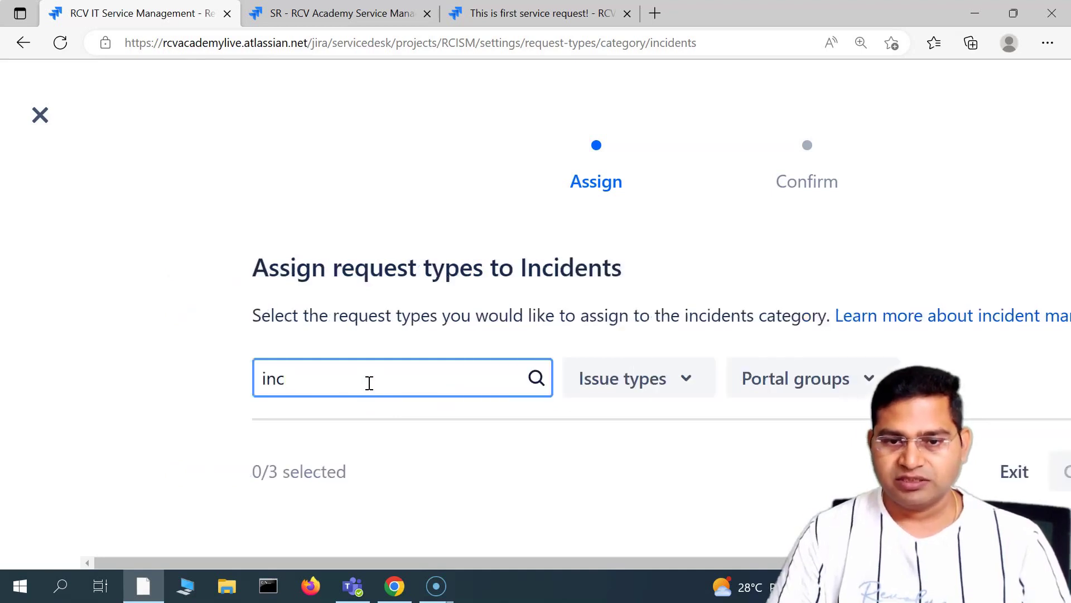
key("ctrl+minus")
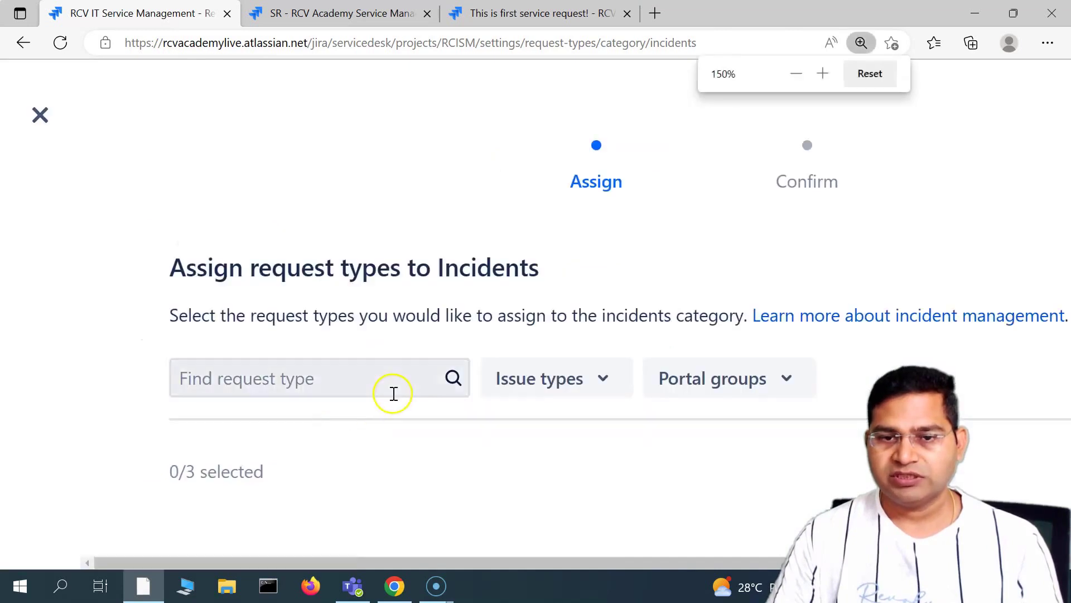
key("ctrl+plus")
left_click_drag(561, 545, 705, 539)
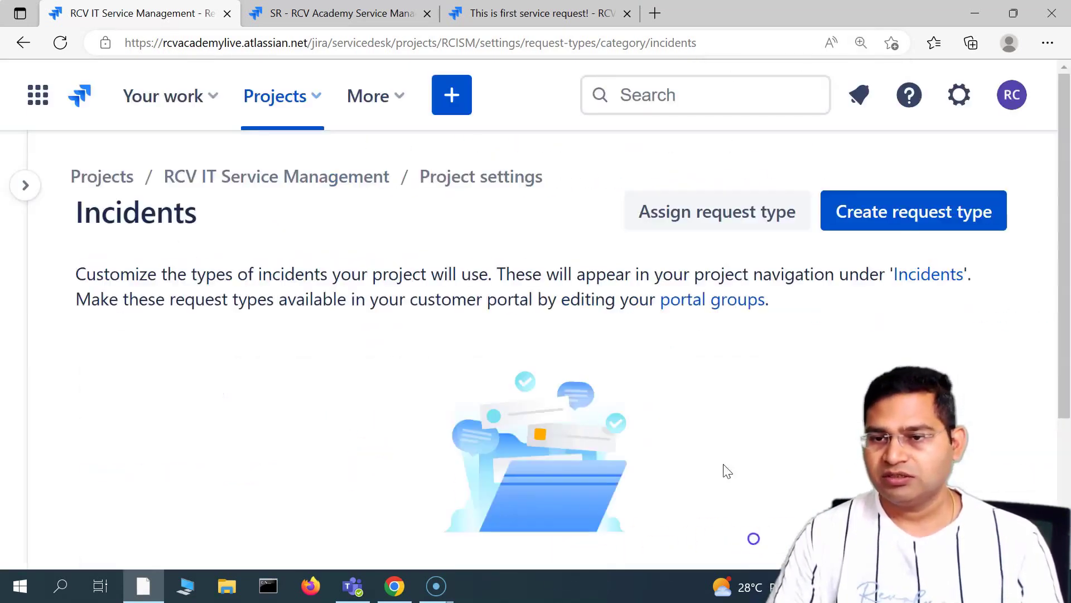
left_click(706, 219)
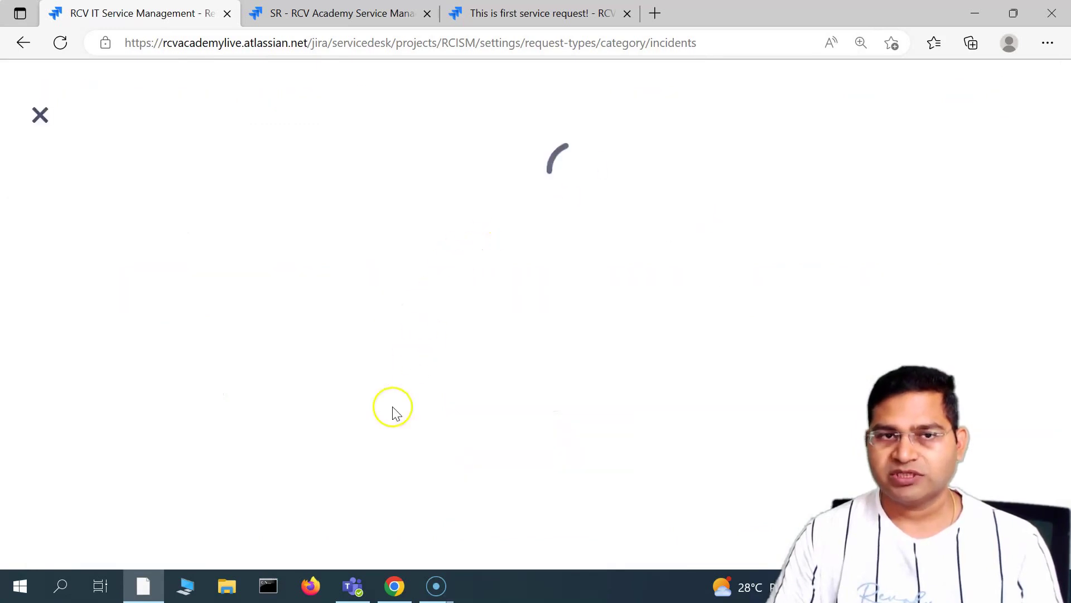
Step: Choose Submit a request or incident and confirm assigning it to Incidents
key("ctrl+minus")
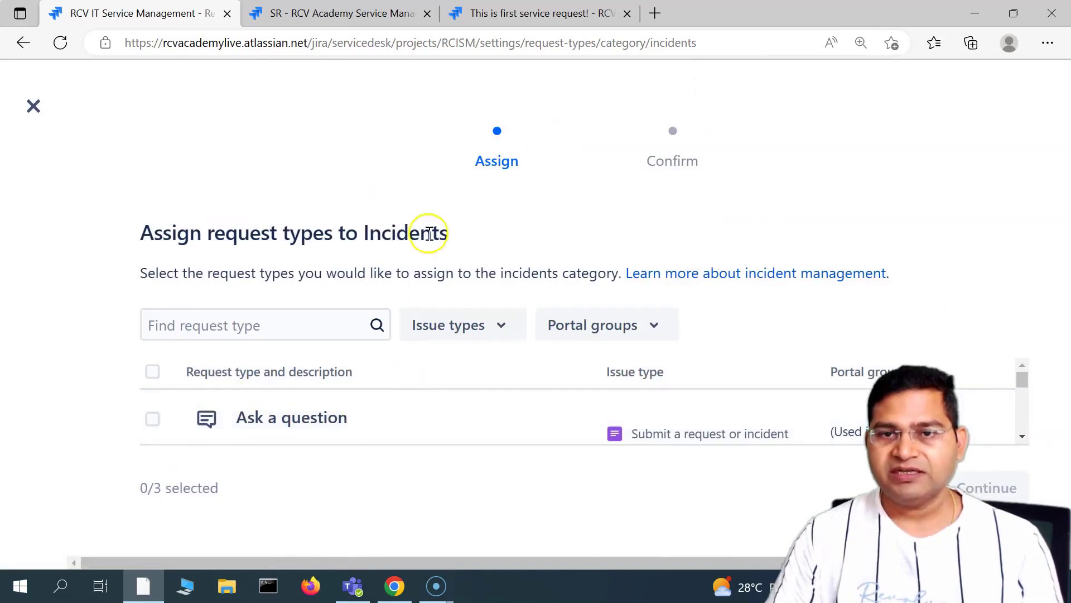
scroll(423, 423, "down", 2)
scroll(368, 425, "up", 2)
scroll(389, 422, "down", 2)
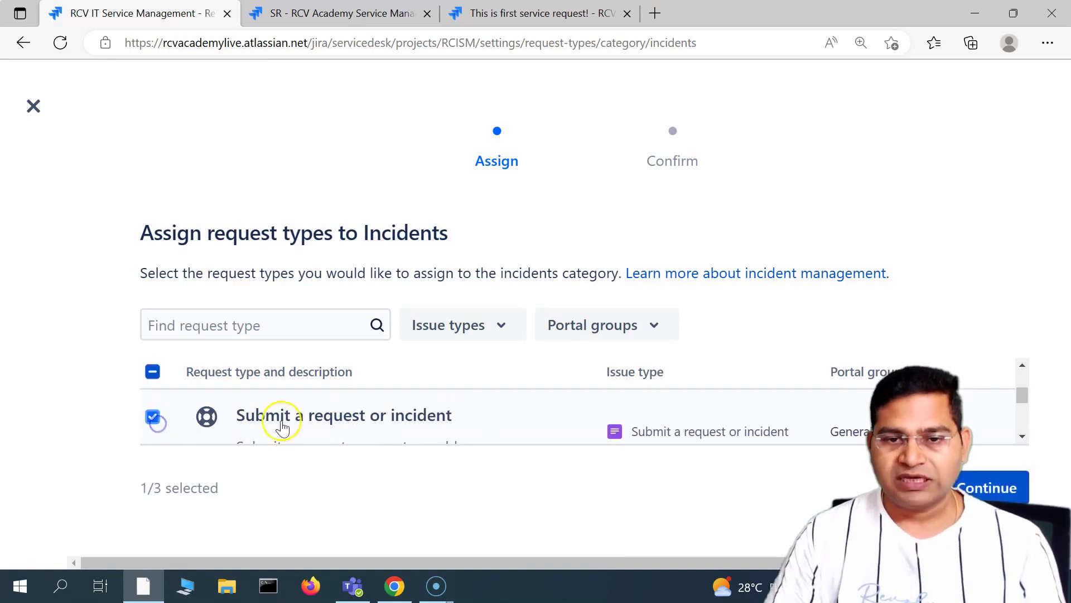
scroll(686, 416, "down", 1)
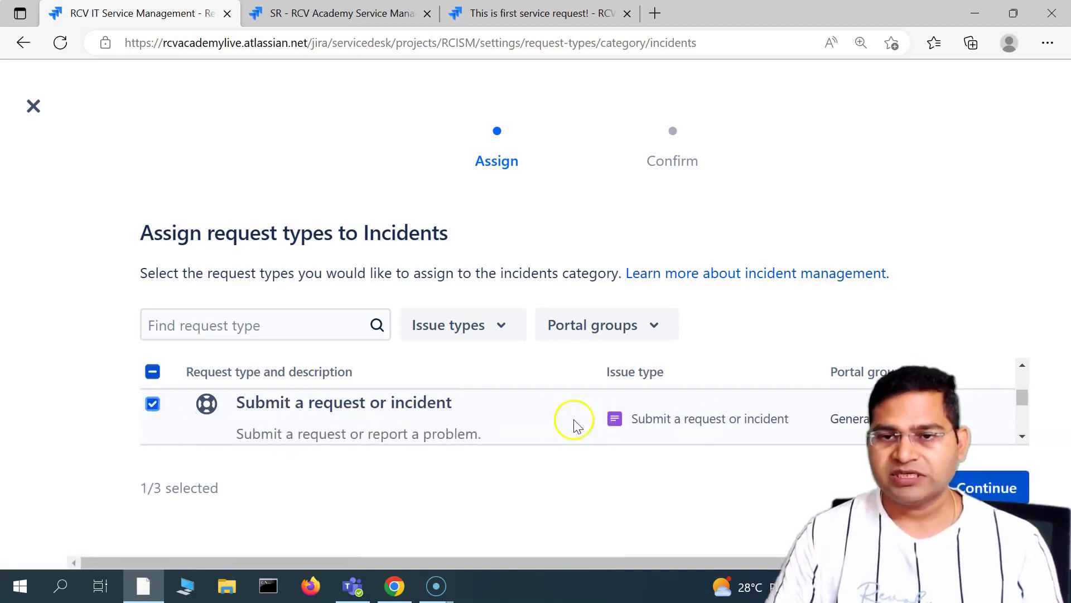
left_click(986, 487)
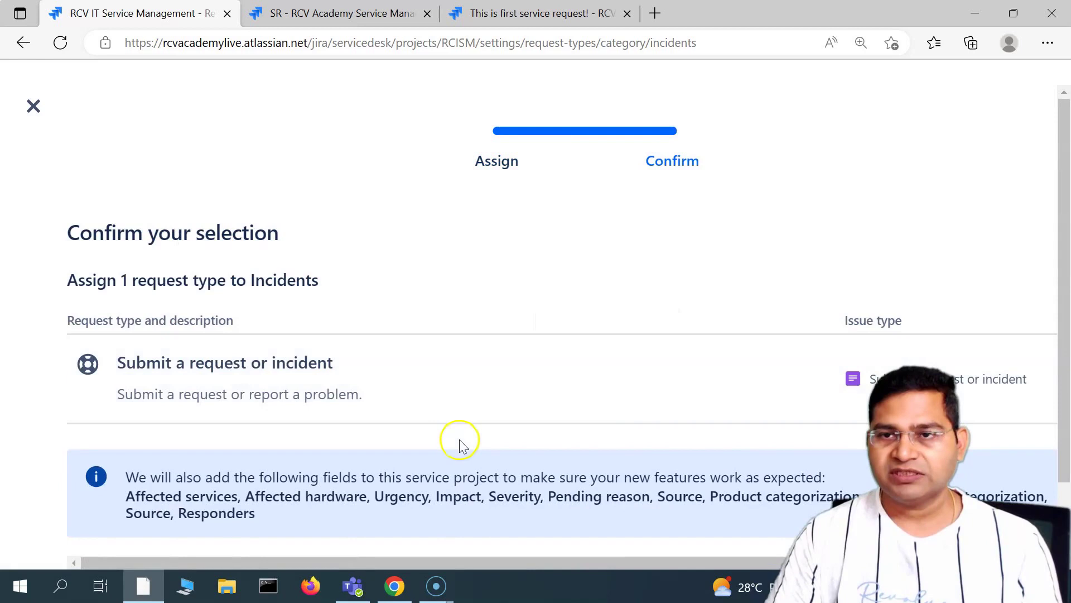
scroll(435, 441, "down", 2)
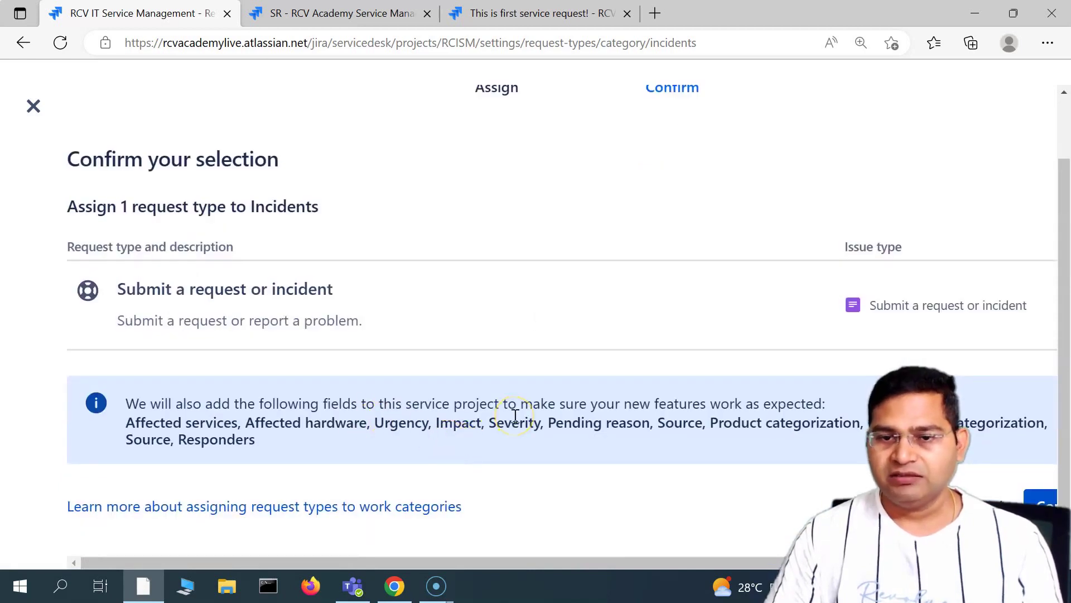
key("ctrl+minus")
key("ctrl+minus")
key("ctrl+minus")
left_click(907, 433)
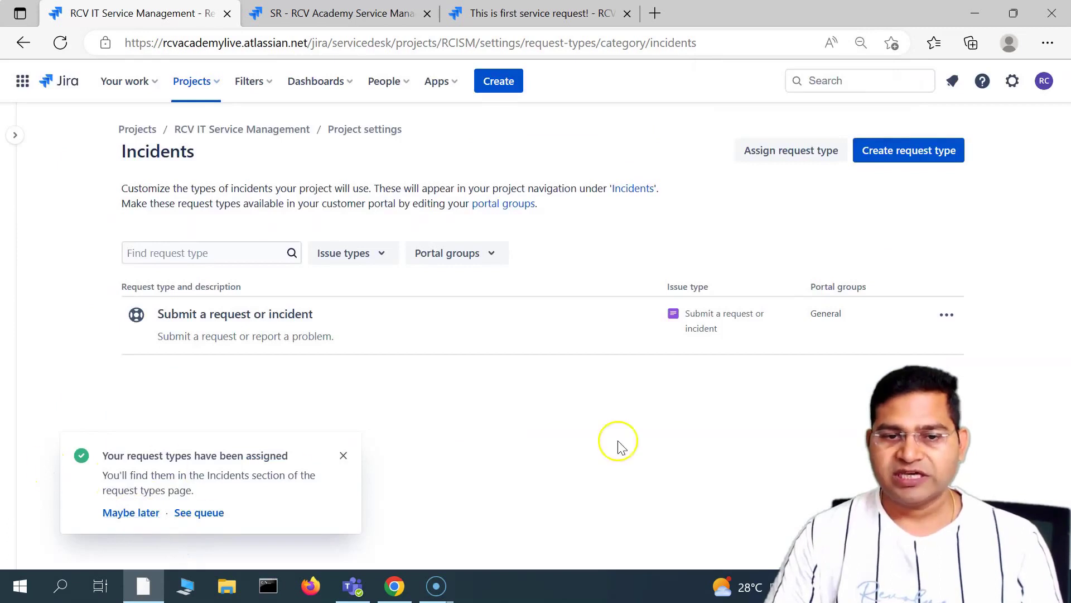
Step: Zoom back in, view the Open incidents queue, and return to the project navigation
key("ctrl+plus")
key("ctrl+plus")
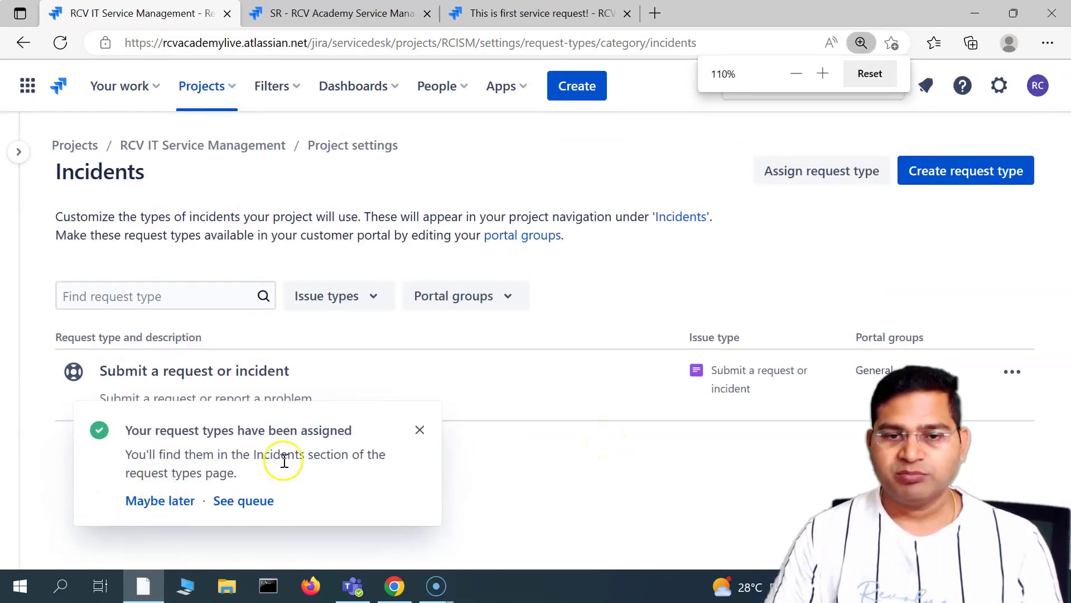
key("ctrl+plus")
left_click(278, 495)
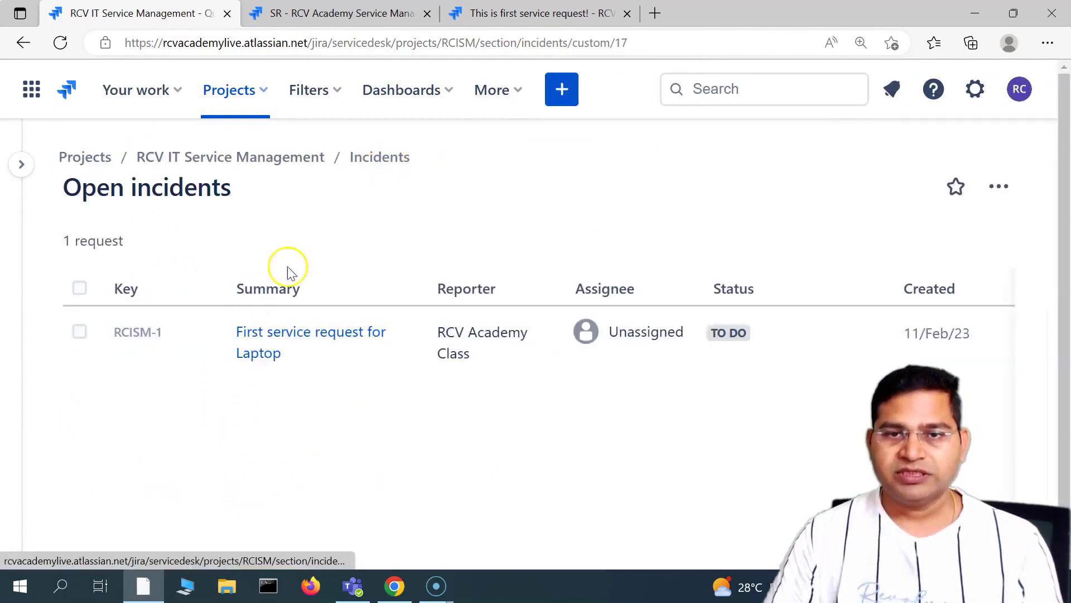
left_click(21, 164)
scroll(131, 502, "down", 3)
scroll(131, 519, "up", 3)
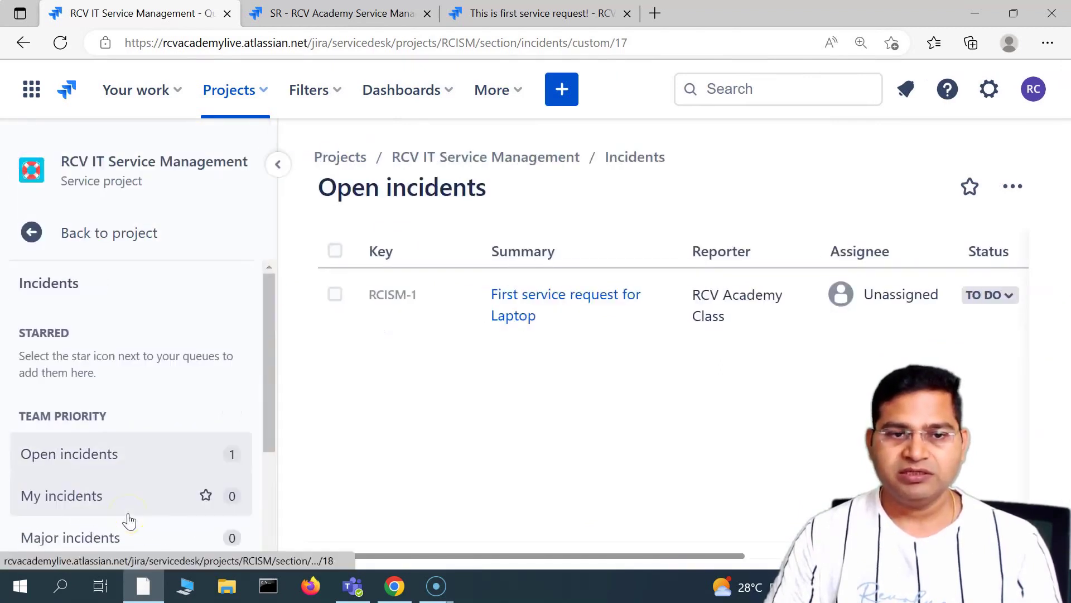
left_click(50, 233)
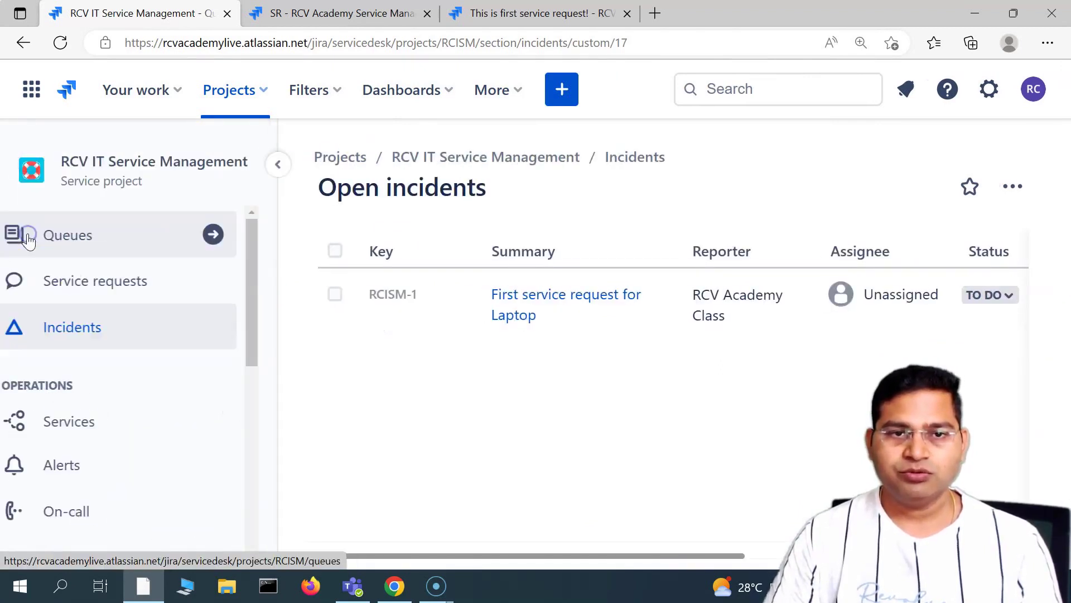
scroll(160, 435, "down", 5)
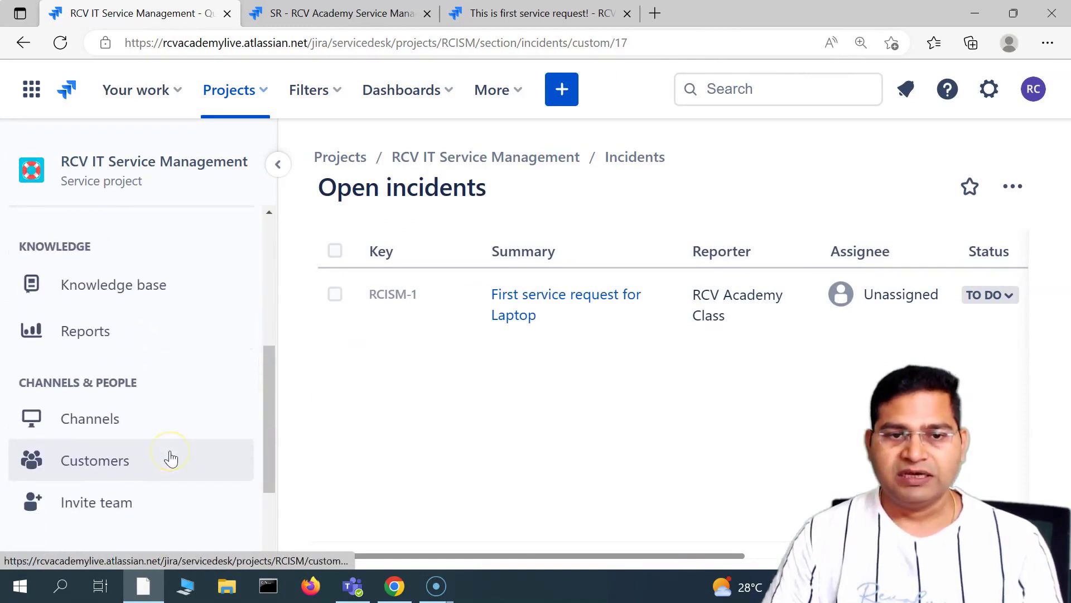
Step: In the SR tab, trim the portal address to portal/1 to load the customer portal home
left_click(506, 12)
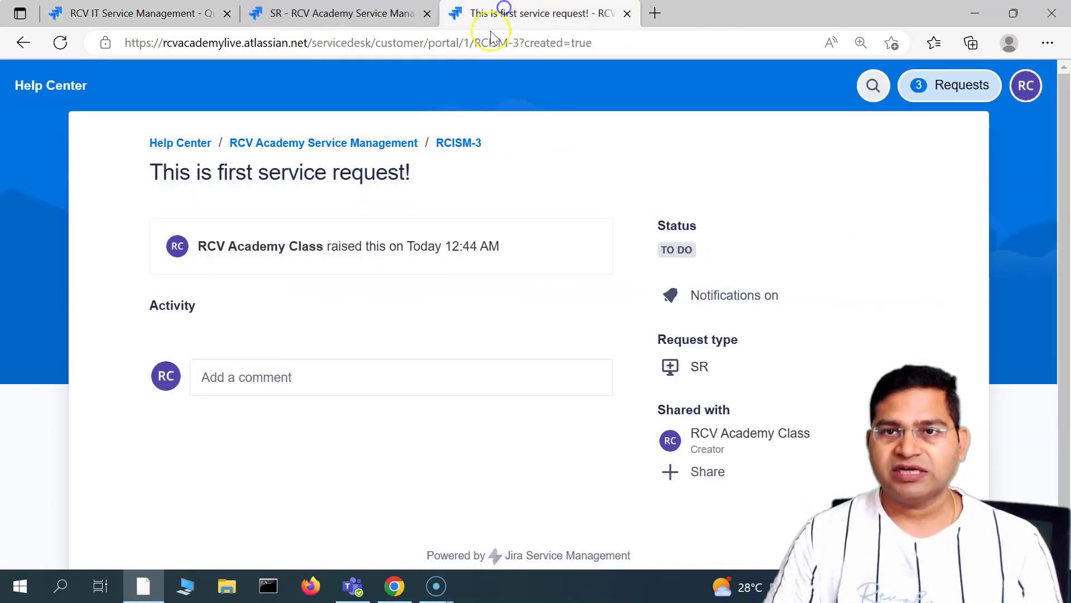
left_click(375, 13)
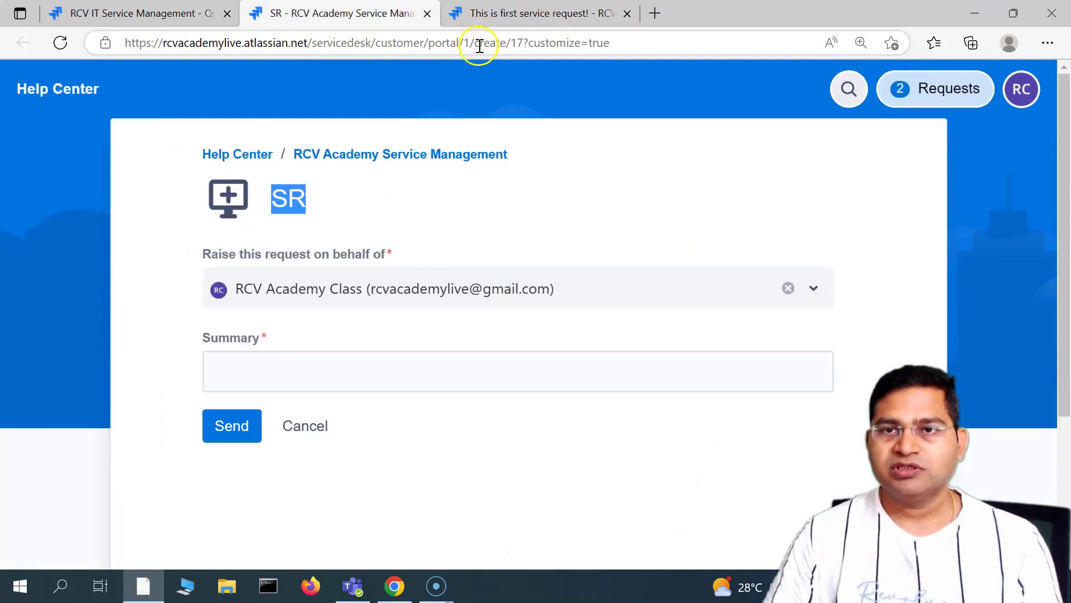
left_click_drag(472, 43, 784, 40)
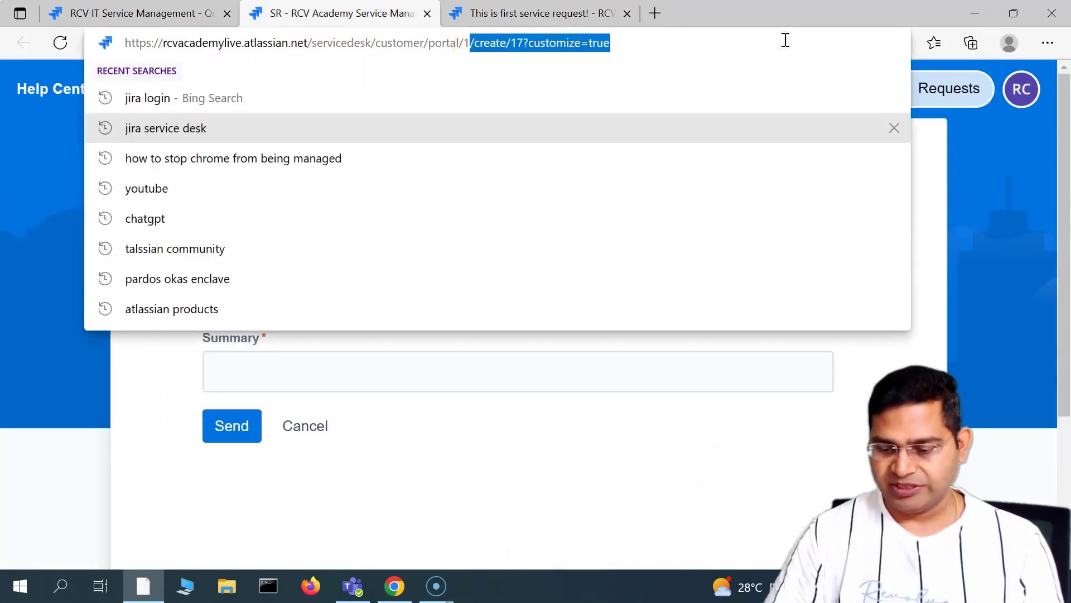
key("BackSpace")
key("Return")
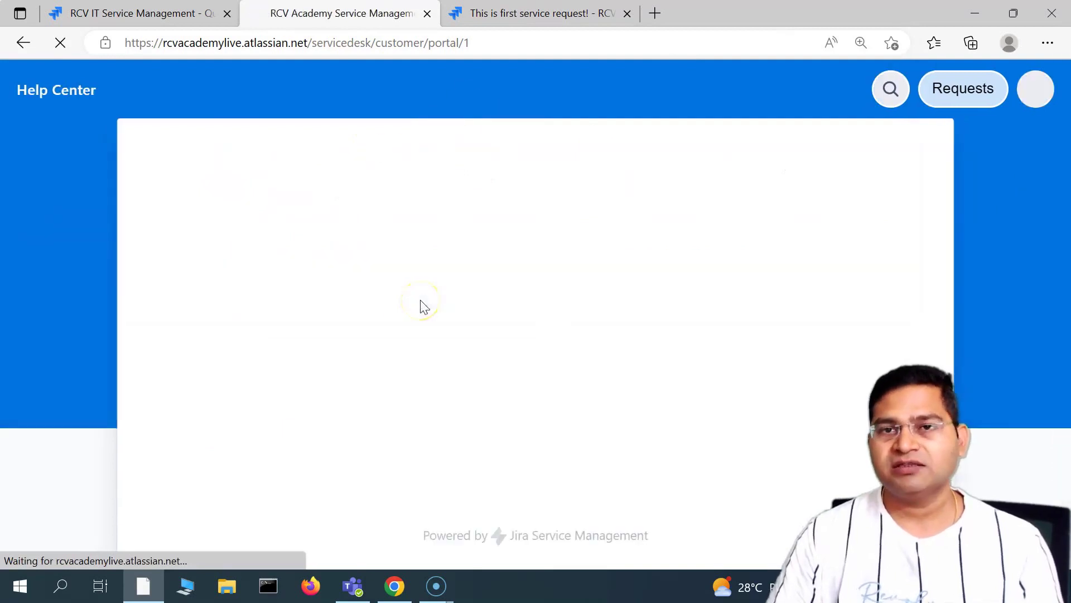
Step: Open the Service Request and General groups, confirming General lists Submit a request or incident
scroll(363, 434, "down", 1)
scroll(364, 435, "down", 4)
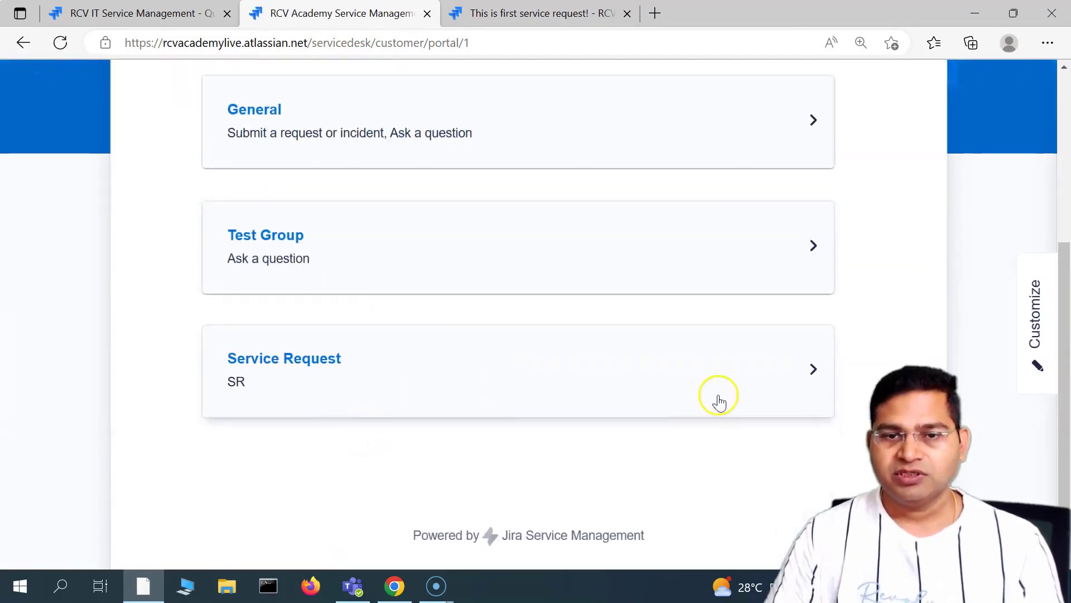
left_click(823, 370)
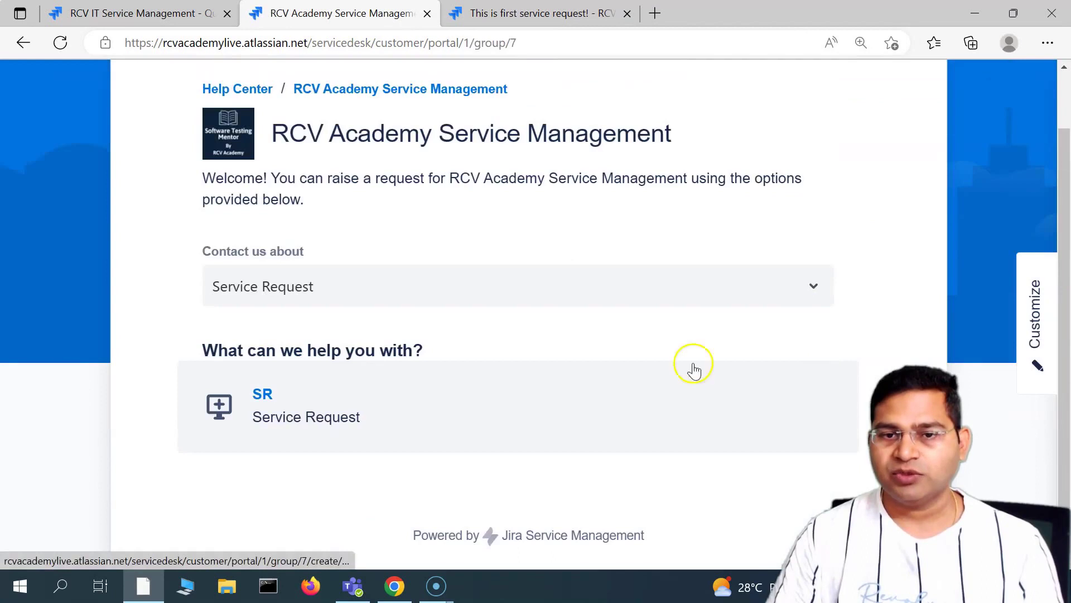
left_click(22, 43)
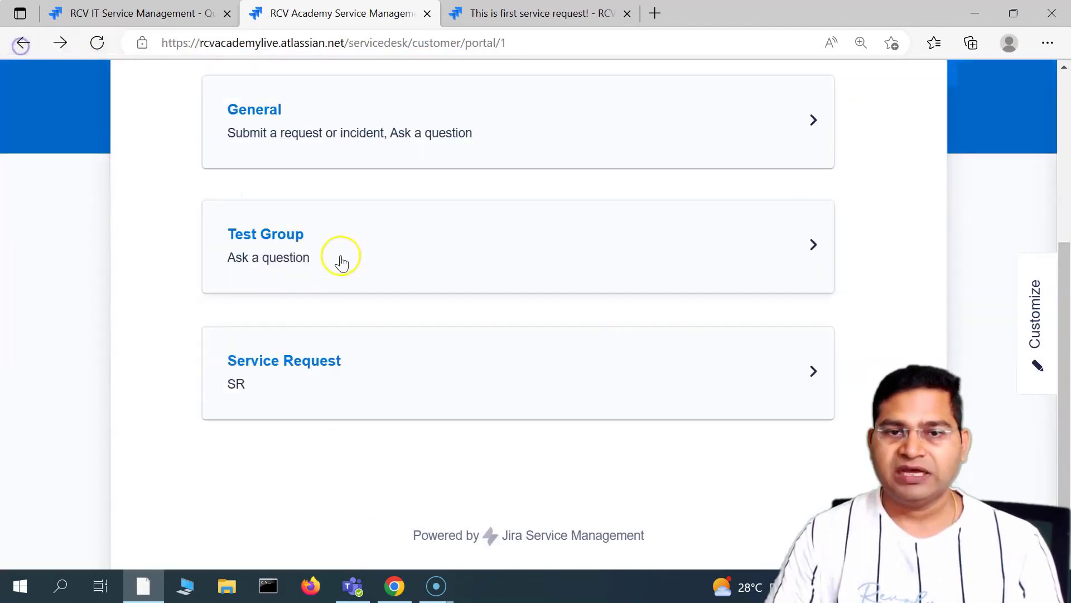
left_click(852, 151)
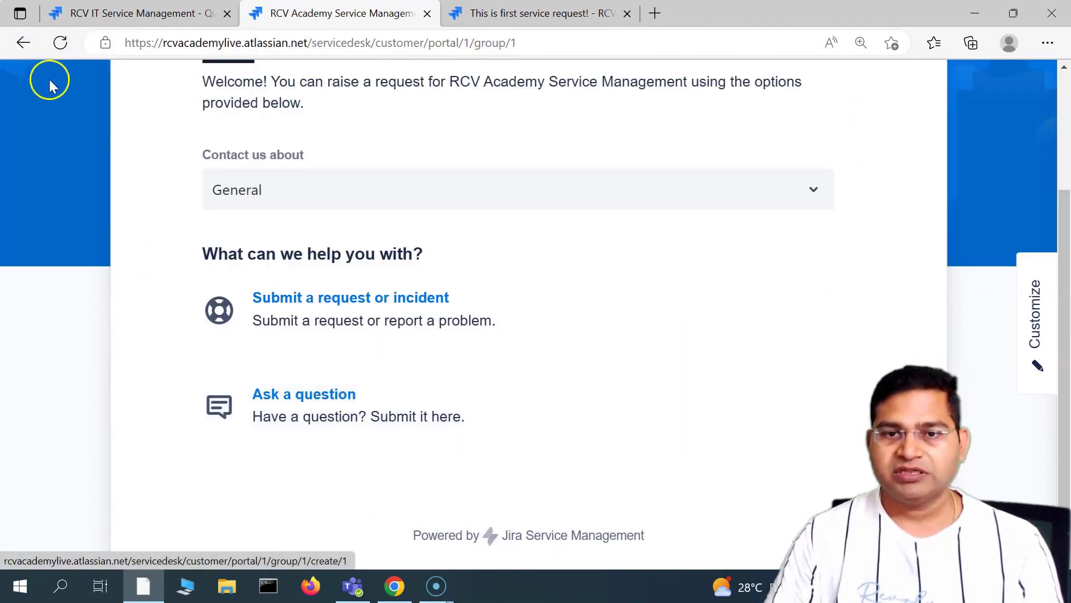
left_click(24, 43)
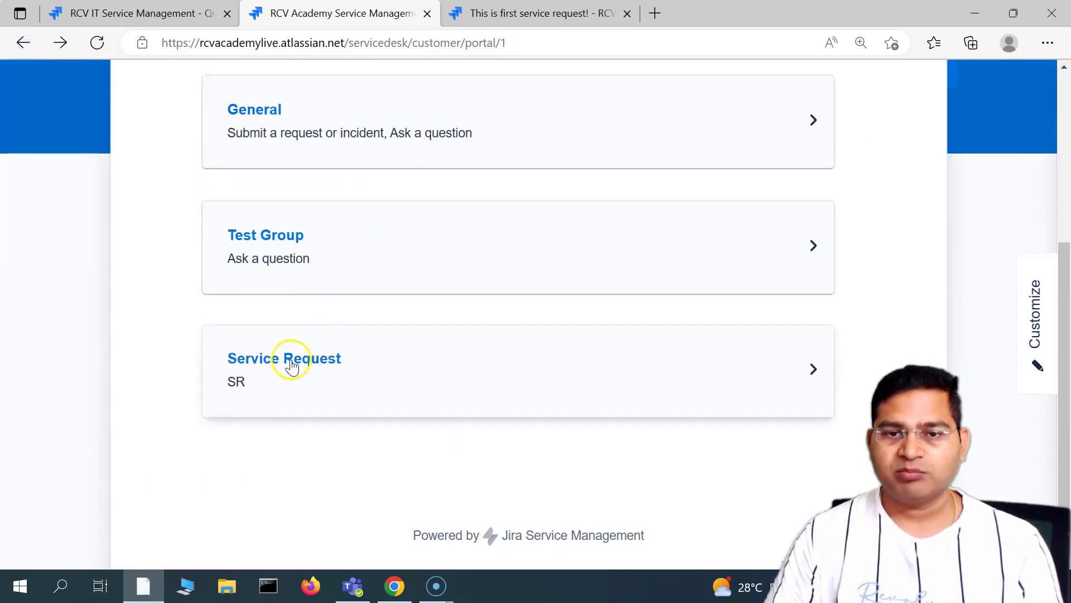
Step: Return to the Open incidents queue showing RCISM-1 unassigned as To Do
left_click(136, 13)
left_click(318, 8)
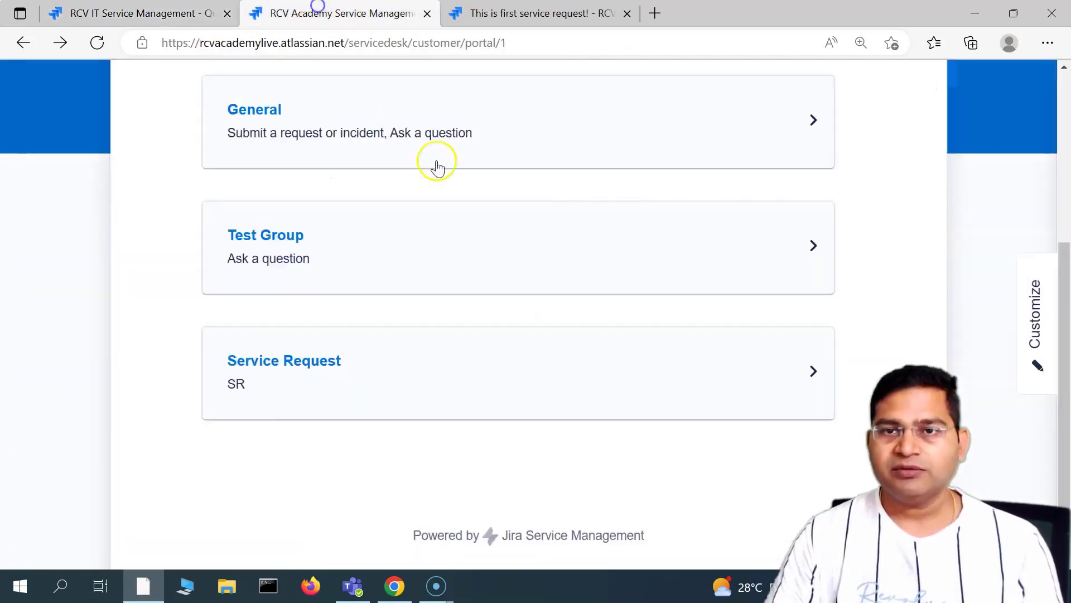
left_click(136, 13)
Step: Open the Help Center portal from Channels in a new tab
scroll(37, 385, "up", 3)
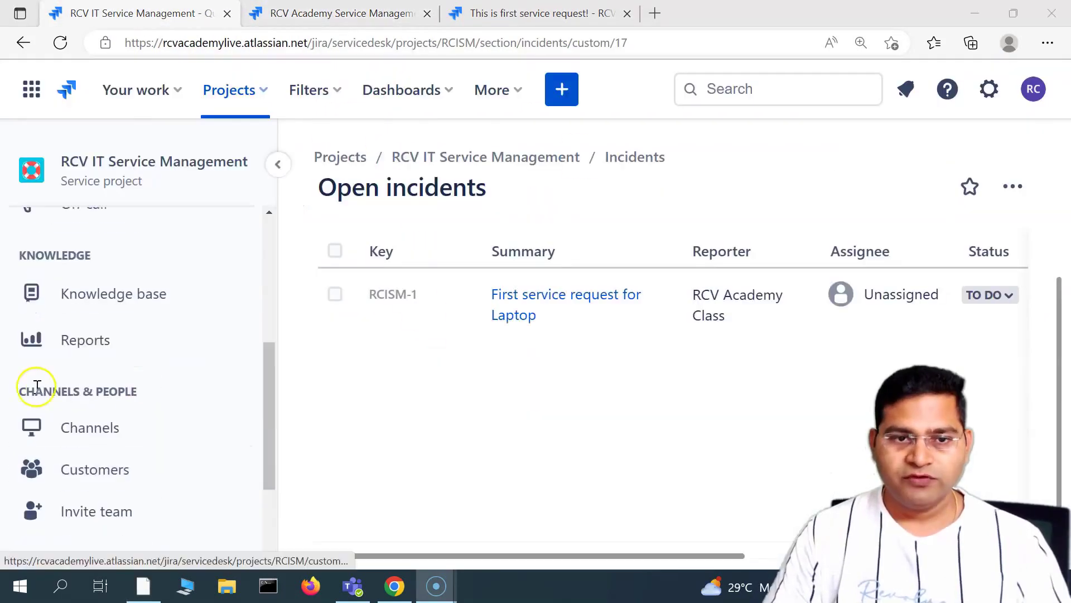
left_click(105, 436)
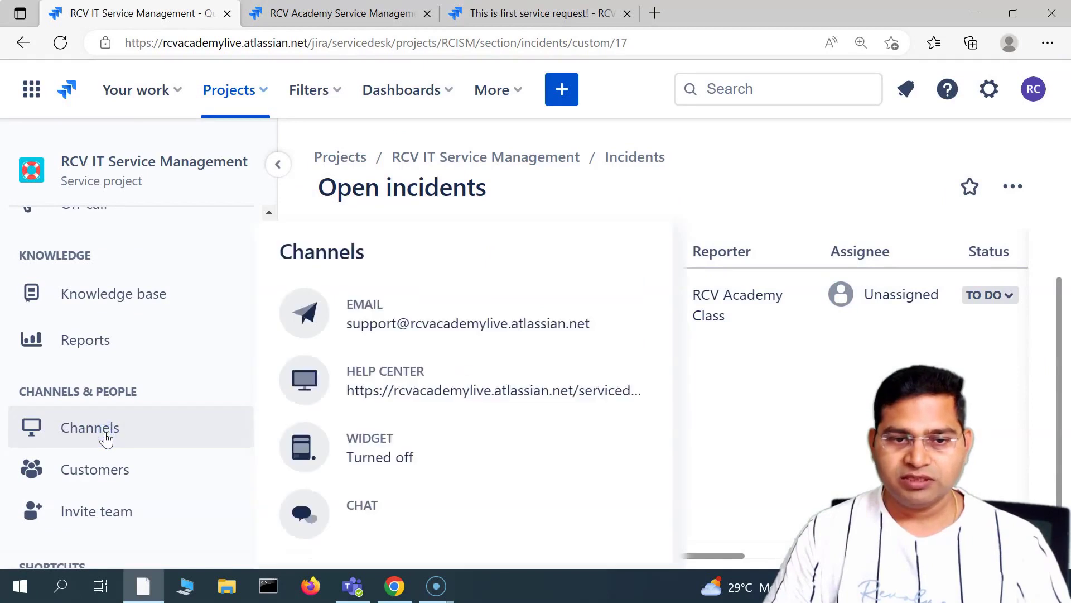
mouse_move(664, 384)
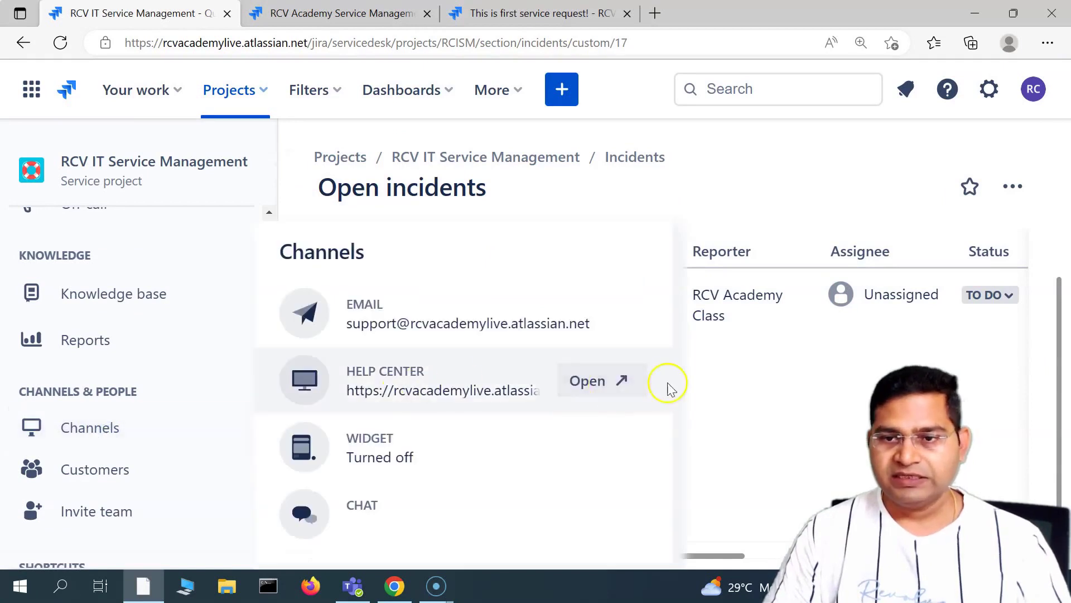
left_click(597, 394)
left_click(179, 15)
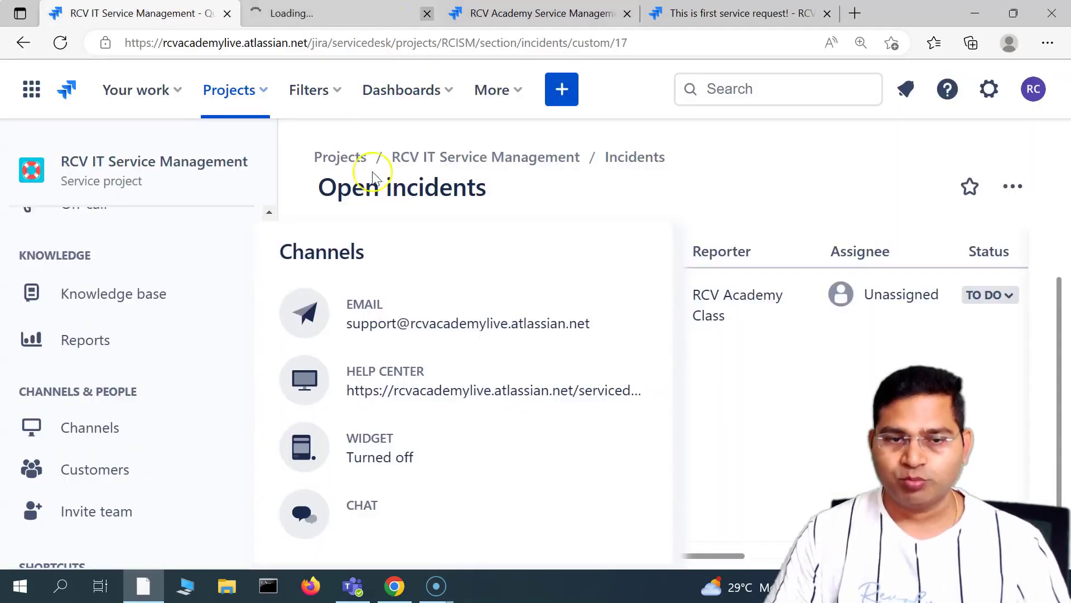
Step: Go to Project settings > Portal settings and show the Portal groups tab listing General and Test Group
scroll(159, 486, "down", 3)
left_click(154, 499)
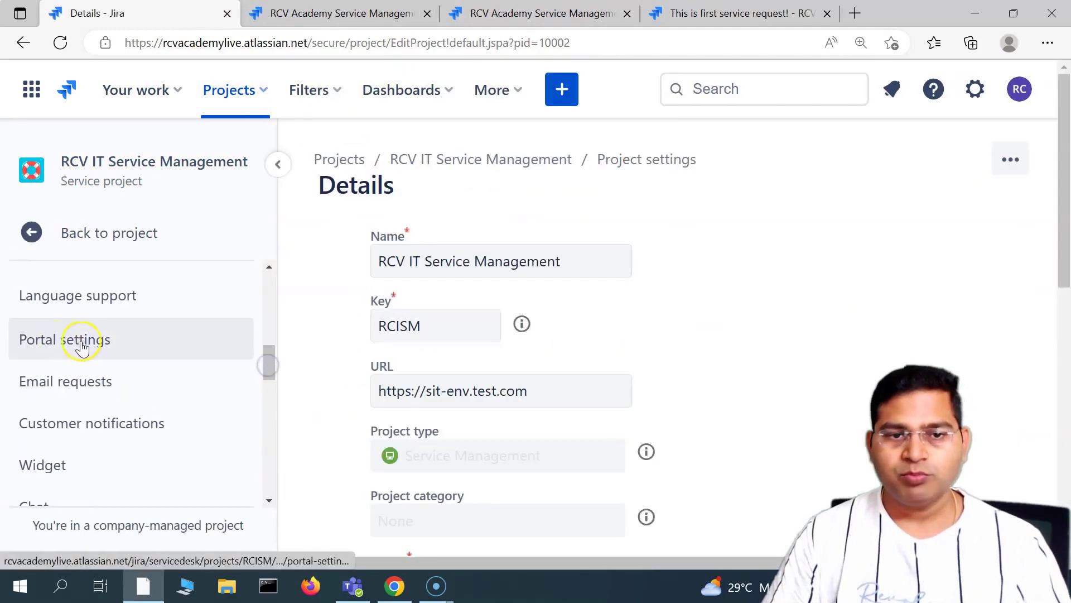
left_click(82, 343)
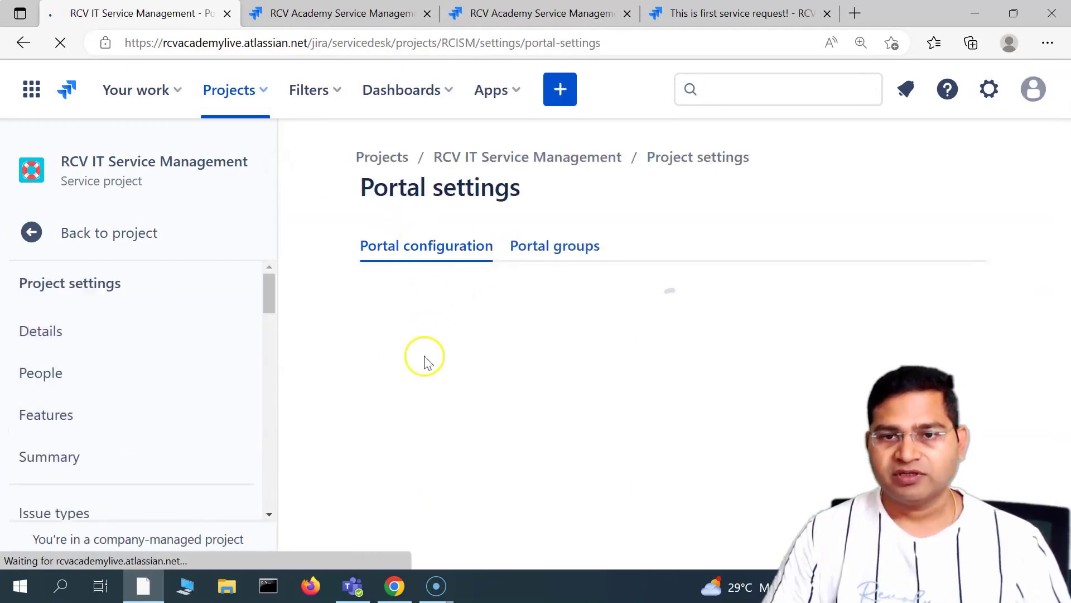
left_click(368, 15)
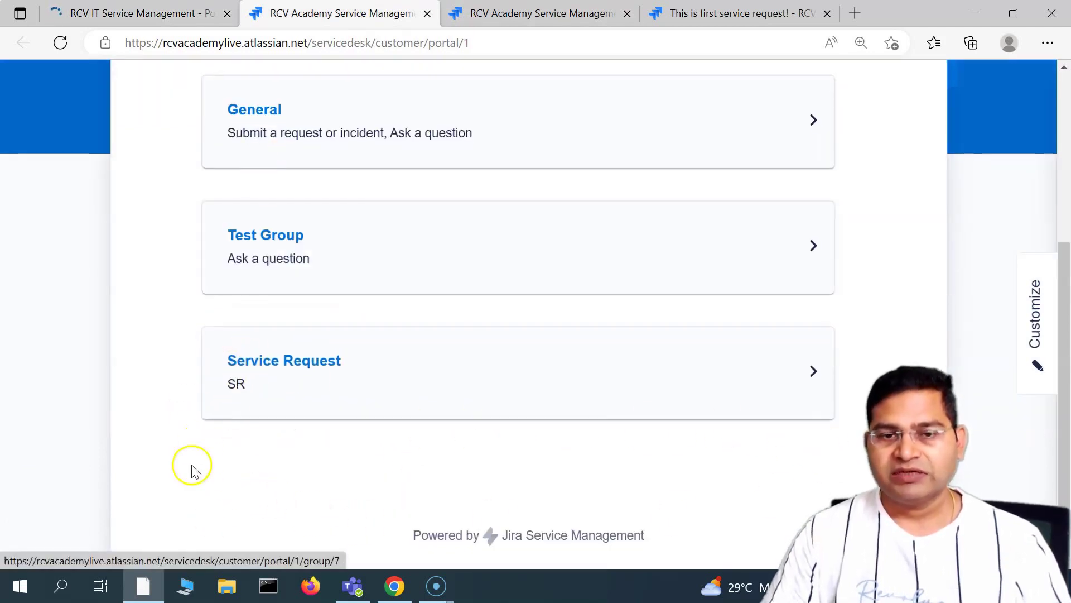
left_click(135, 10)
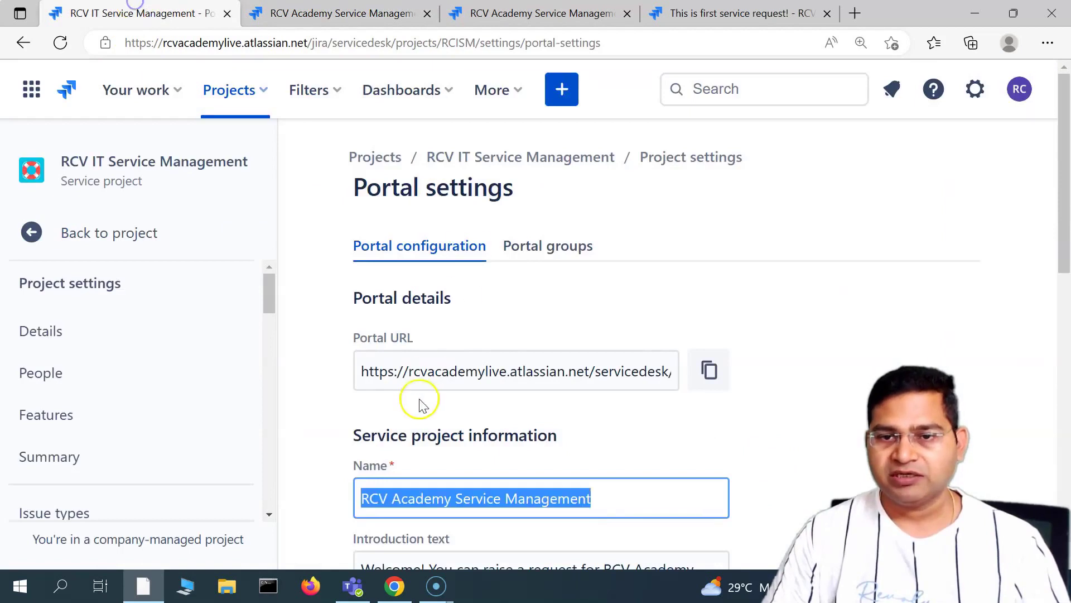
scroll(342, 442, "down", 3)
scroll(342, 442, "up", 3)
left_click(548, 246)
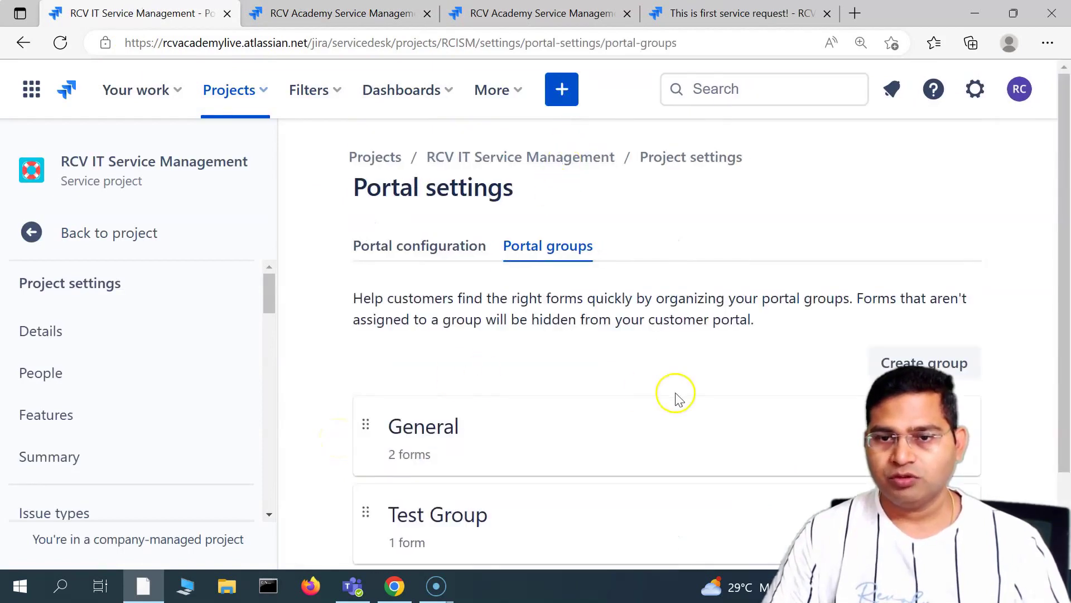
Step: Create a new portal group named Incident Management
scroll(560, 315, "down", 2)
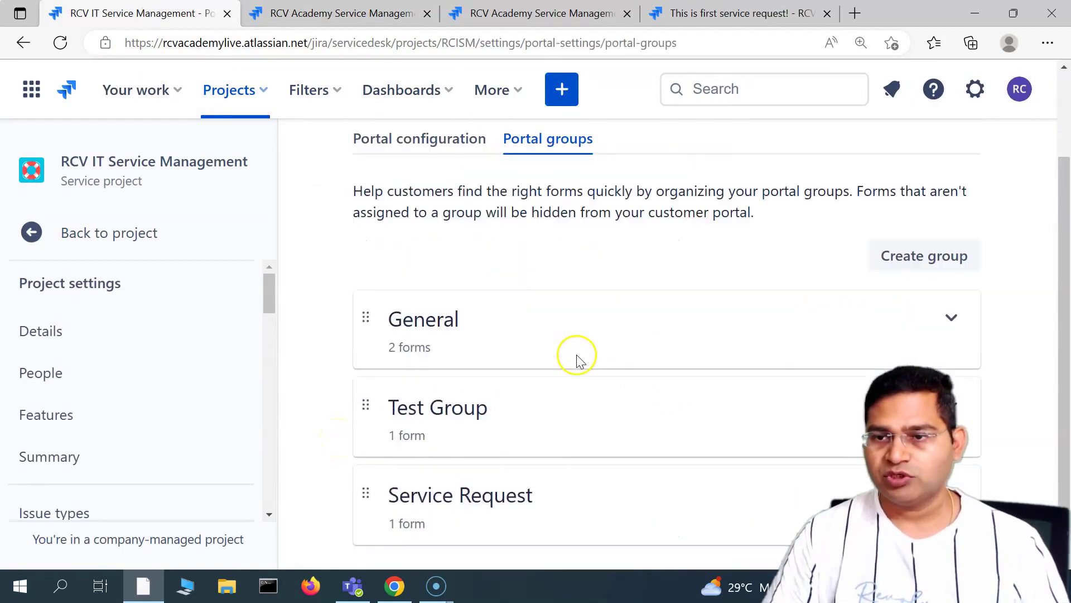
left_click(923, 260)
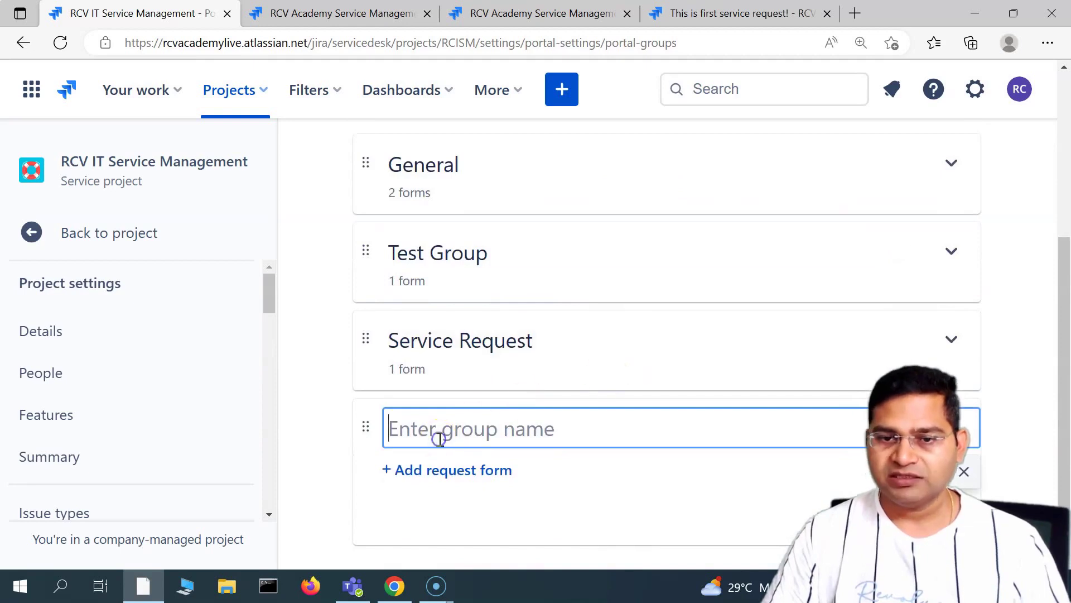
type("Incide")
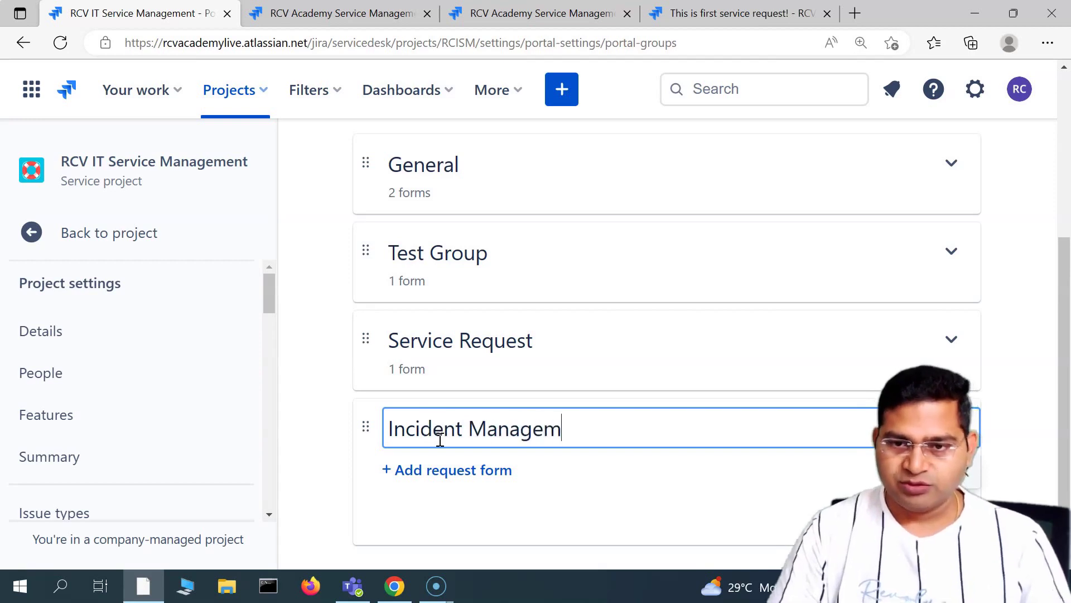
type("nt")
key("Return")
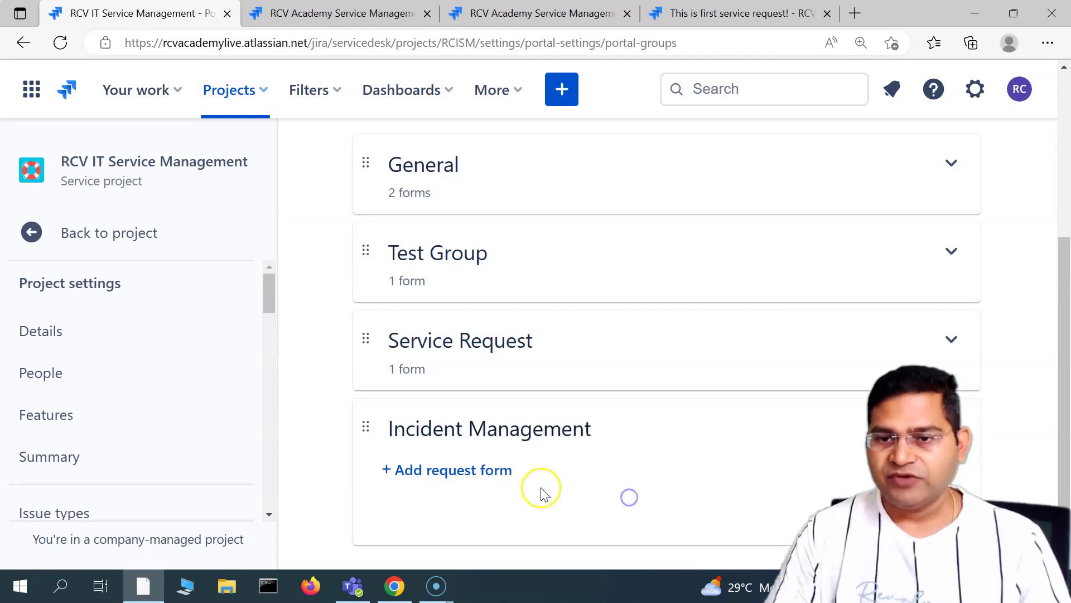
Step: Add the Submit a request or incident form to the Incident Management group
left_click(455, 479)
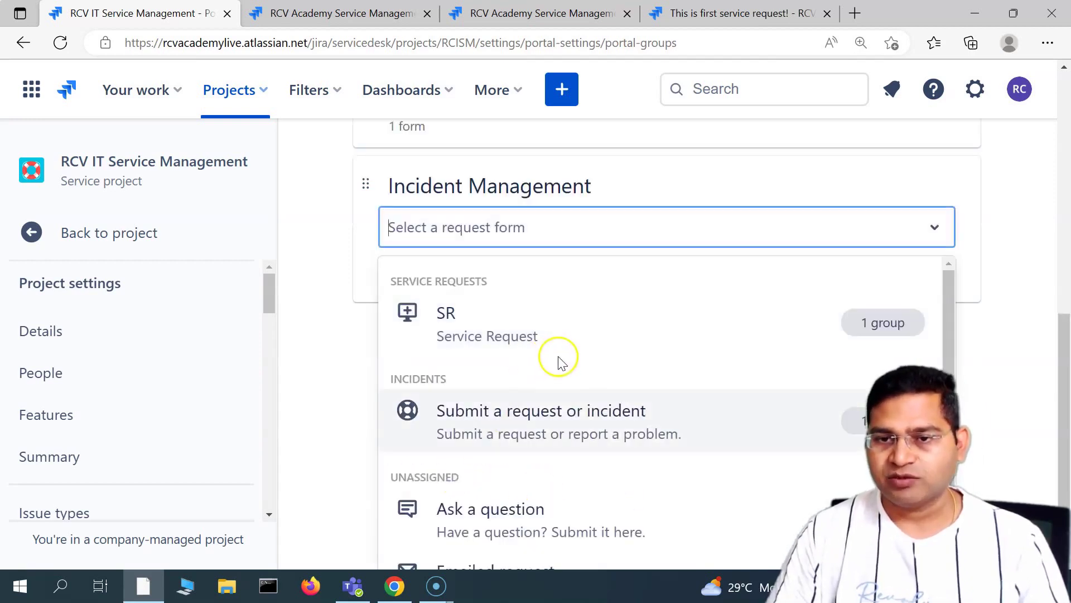
scroll(566, 425, "down", 1)
scroll(487, 353, "up", 1)
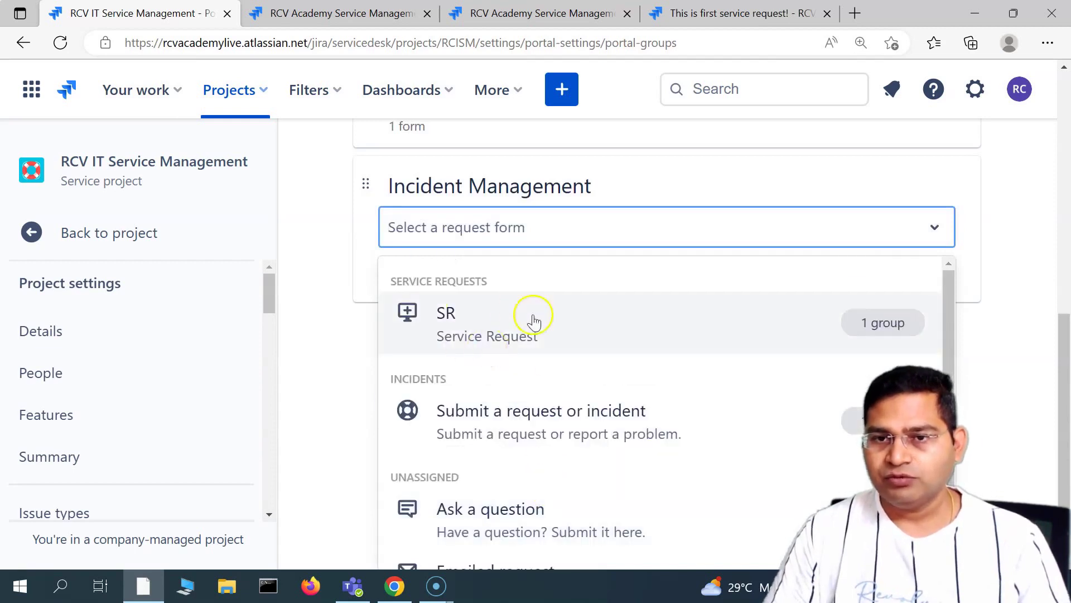
scroll(510, 379, "down", 1)
scroll(511, 367, "up", 1)
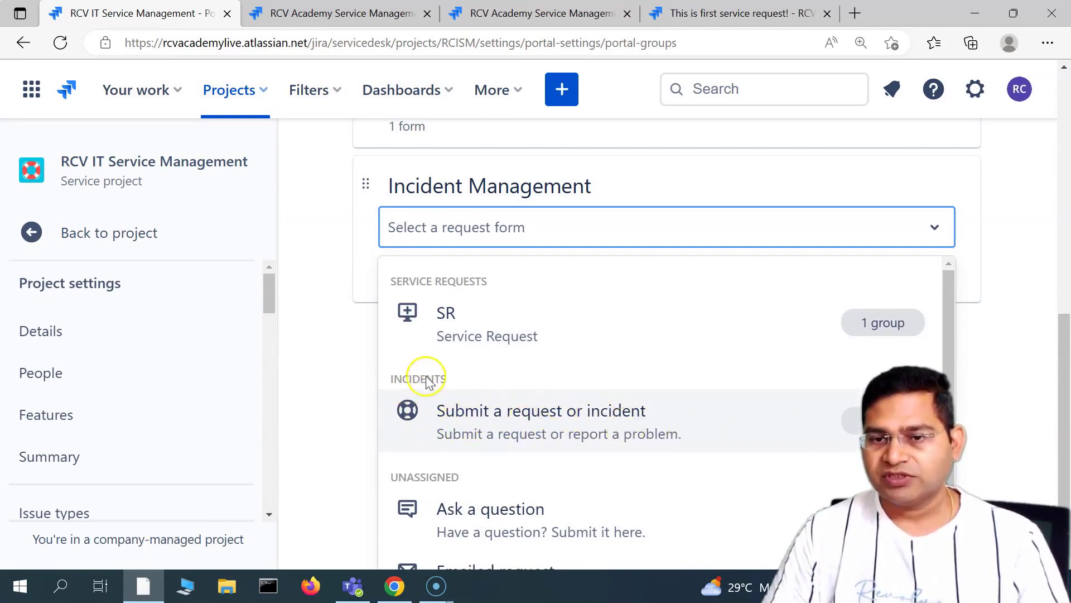
left_click(557, 428)
left_click(320, 246)
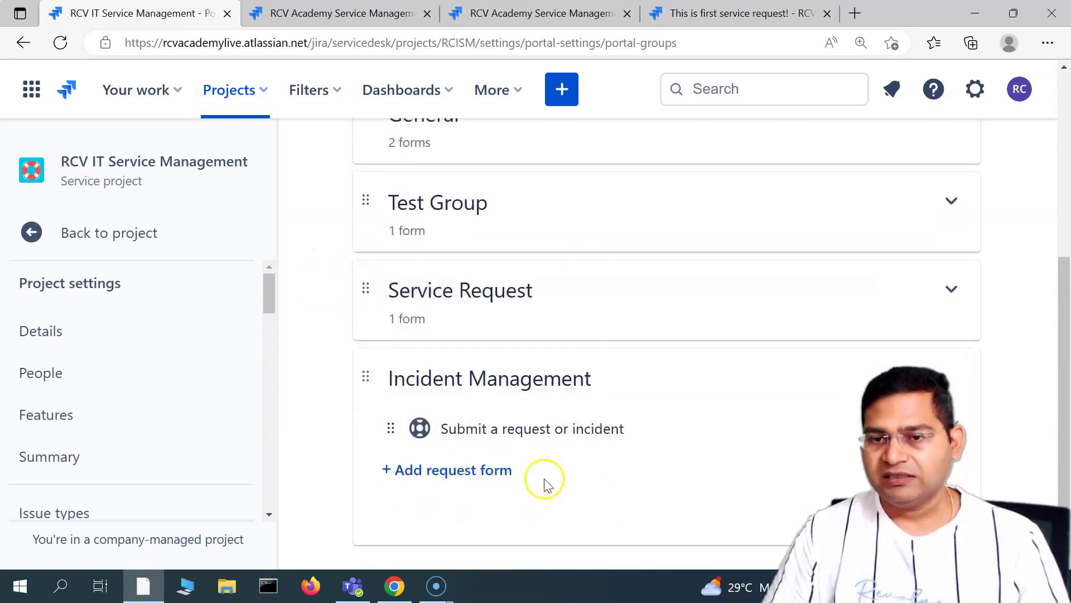
key("ctrl+minus")
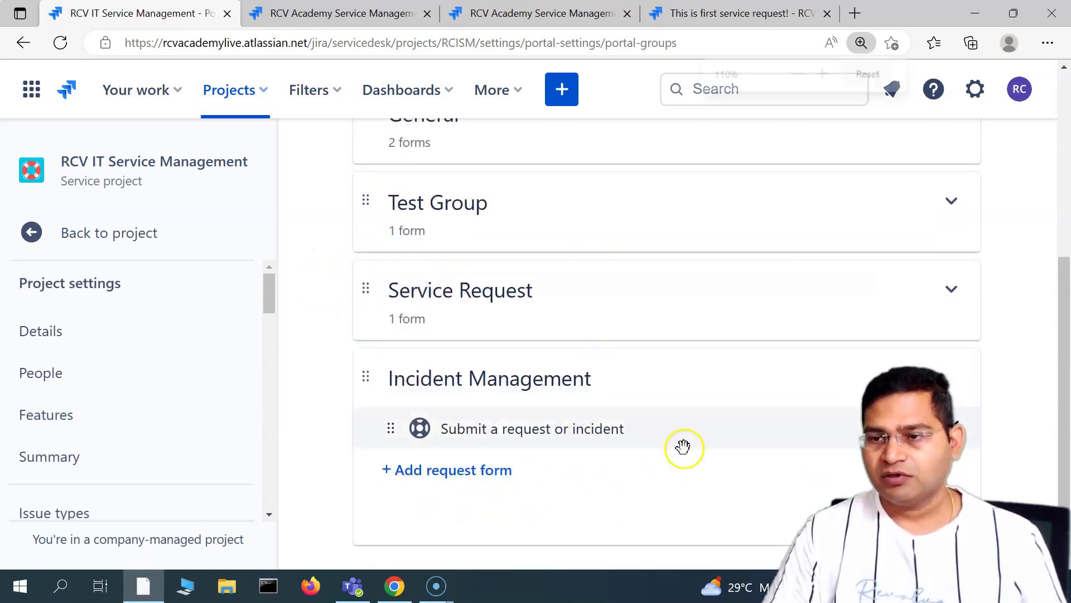
scroll(629, 419, "up", 1)
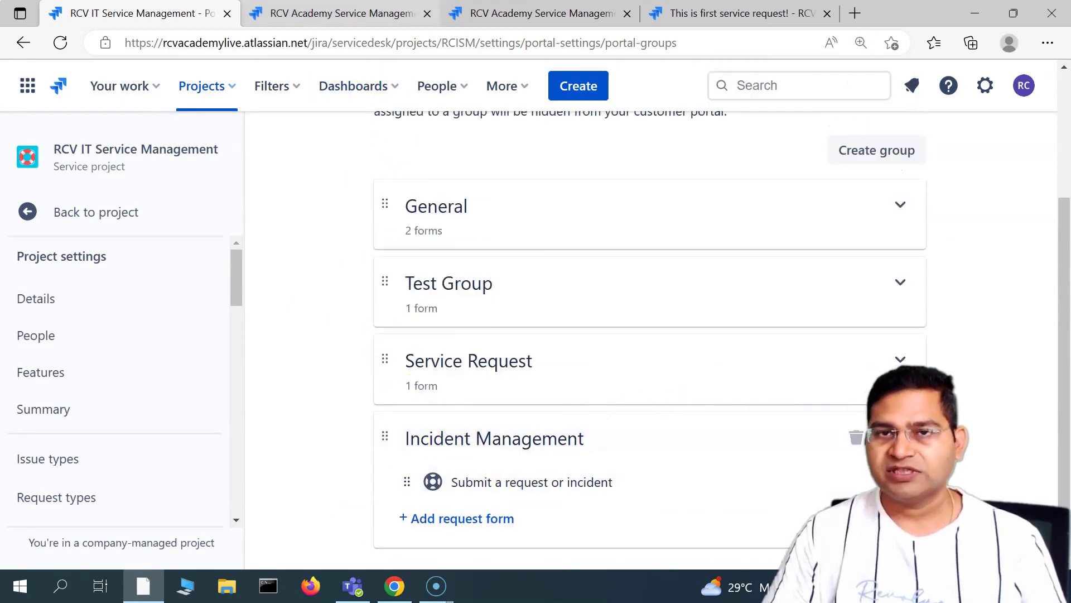
Step: Reload the customer portal tab so the new group appears
left_click(335, 17)
left_click(493, 38)
key("Return")
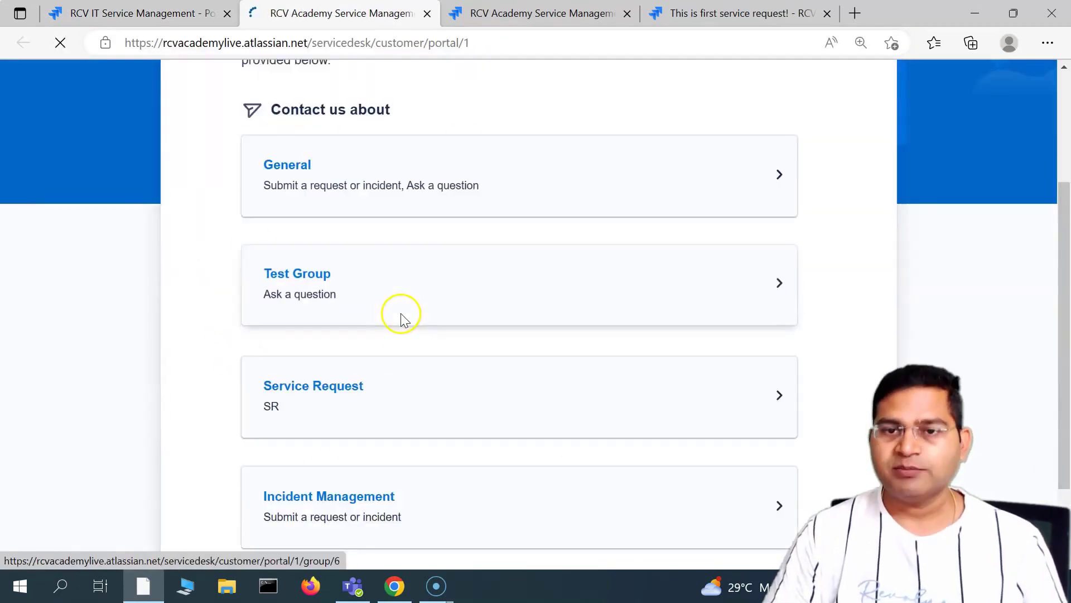
Step: Open the Incident Management card on the portal, return via Help Center, then switch to Portal groups settings
scroll(367, 508, "down", 2)
left_click(395, 383)
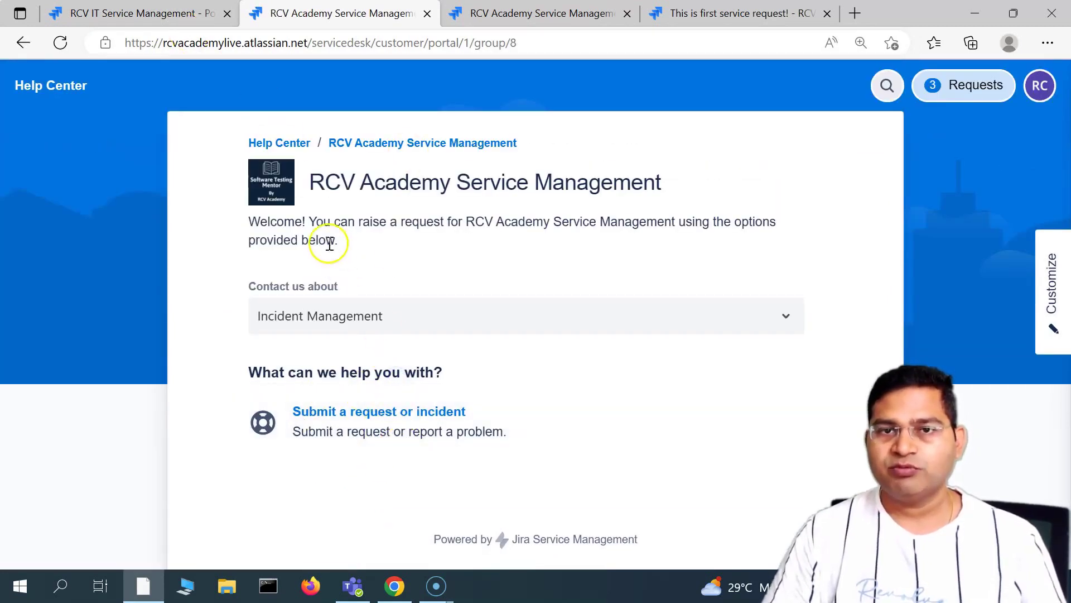
left_click(293, 144)
scroll(508, 417, "down", 7)
scroll(448, 335, "up", 6)
left_click(708, 425)
scroll(391, 441, "down", 4)
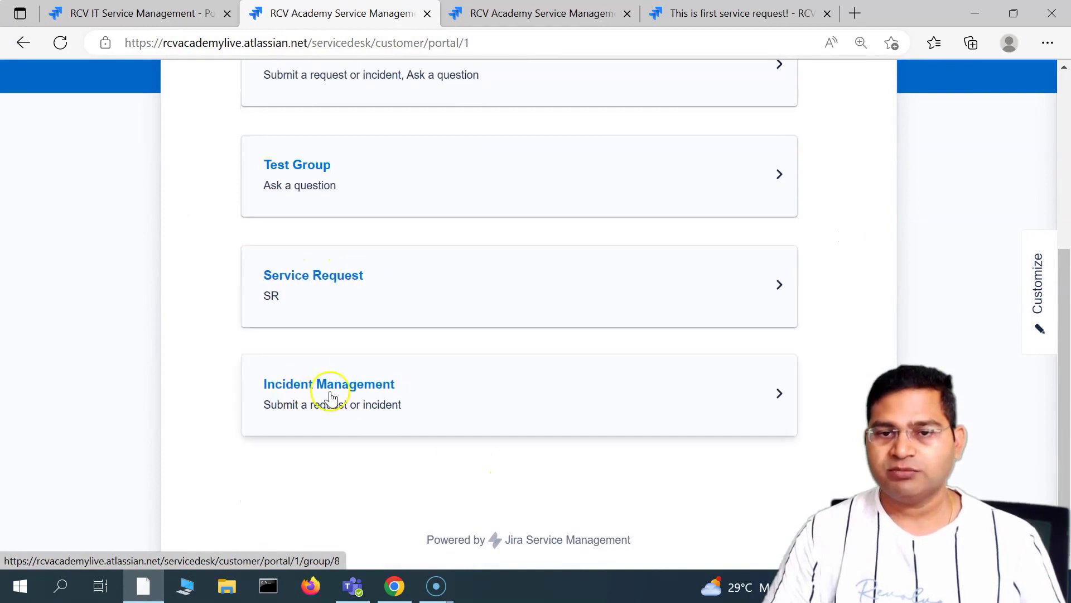
left_click(122, 11)
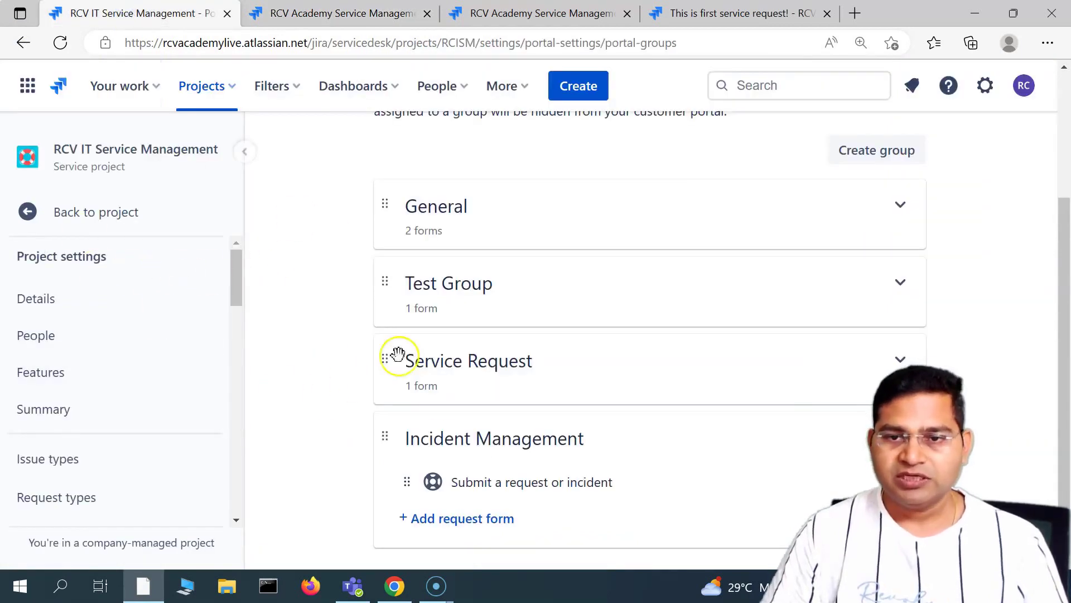
Step: Collapse the Incident Management group and go Back to project, landing on Open incidents
left_click(692, 441)
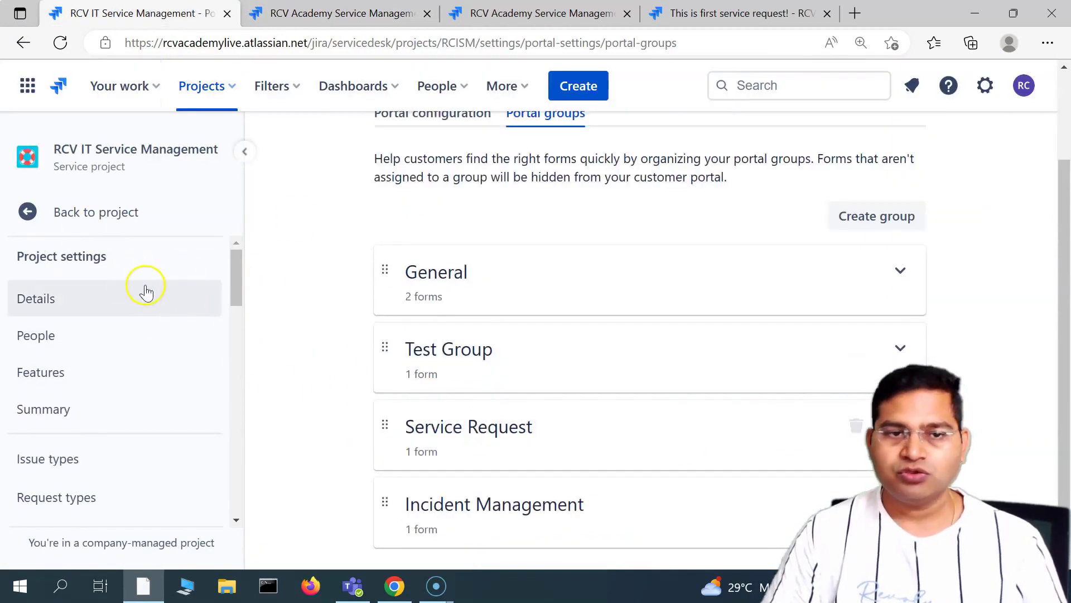
left_click(27, 213)
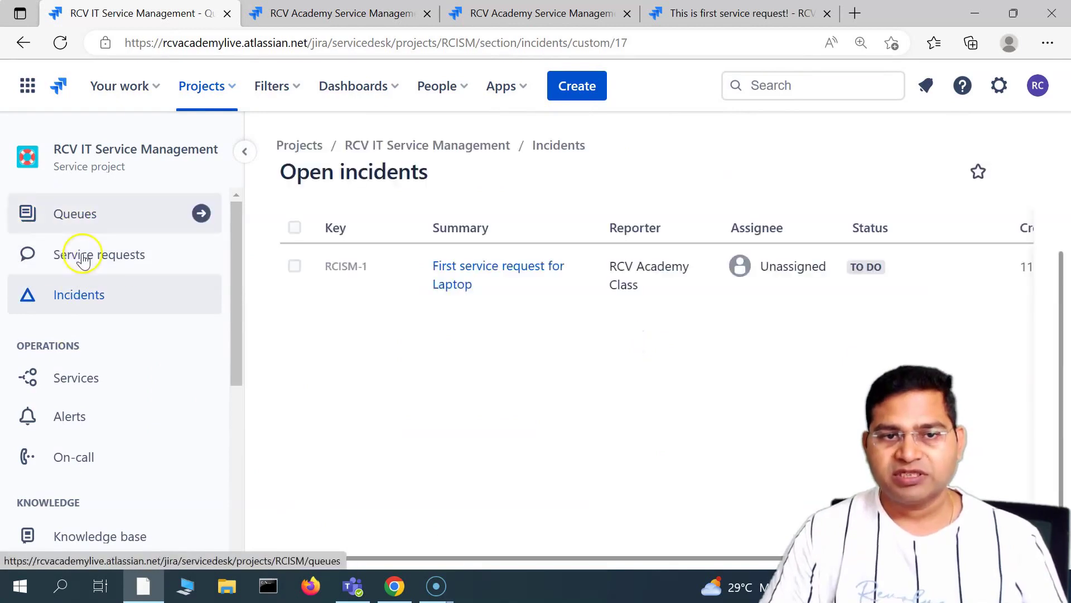
scroll(92, 491, "down", 4)
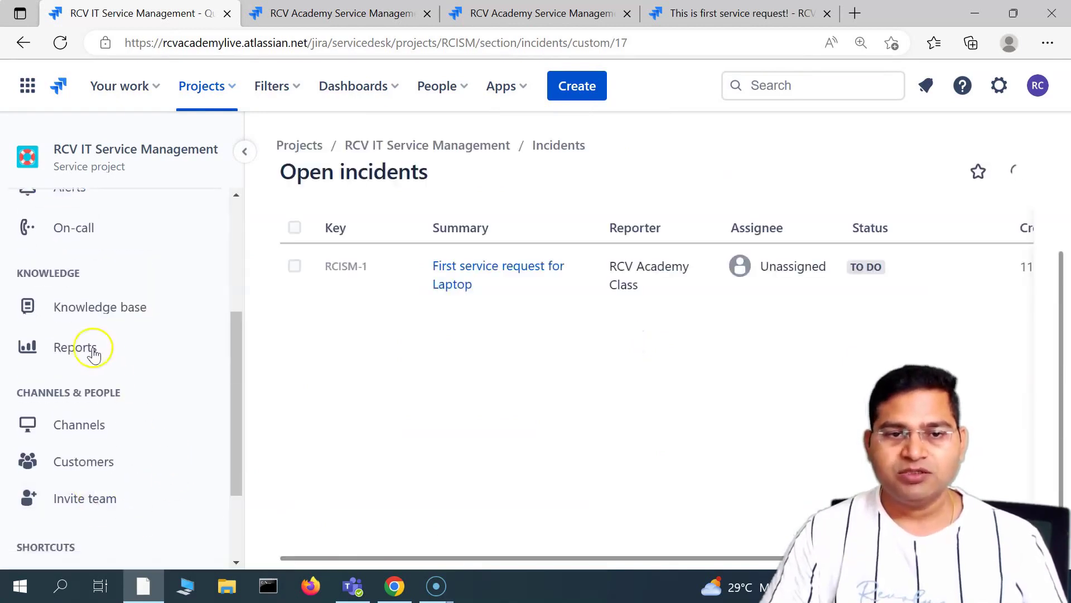
scroll(128, 435, "down", 2)
left_click(121, 519)
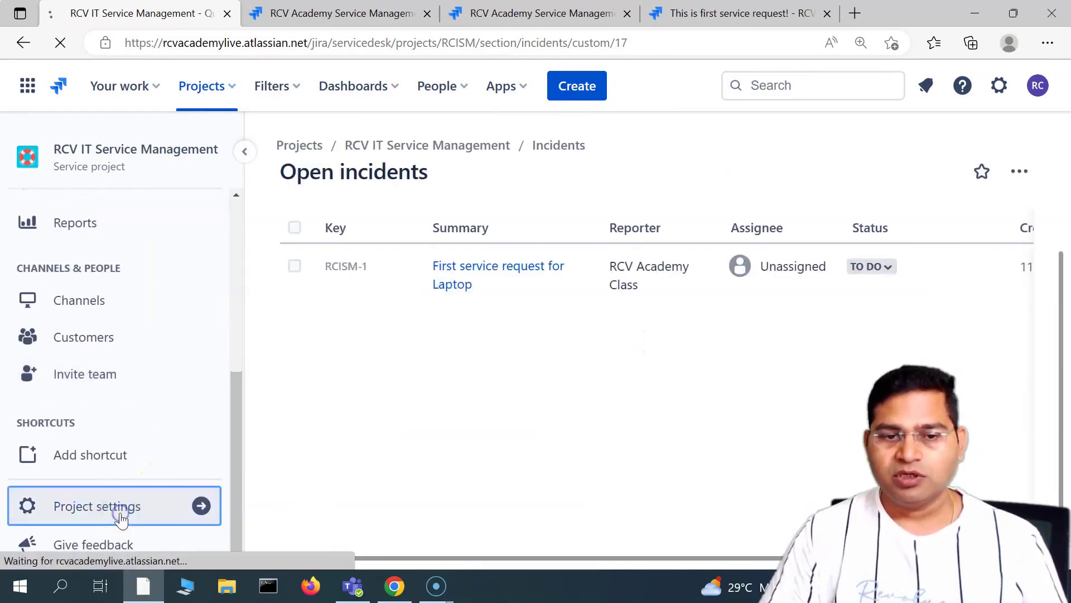
key("ctrl+plus")
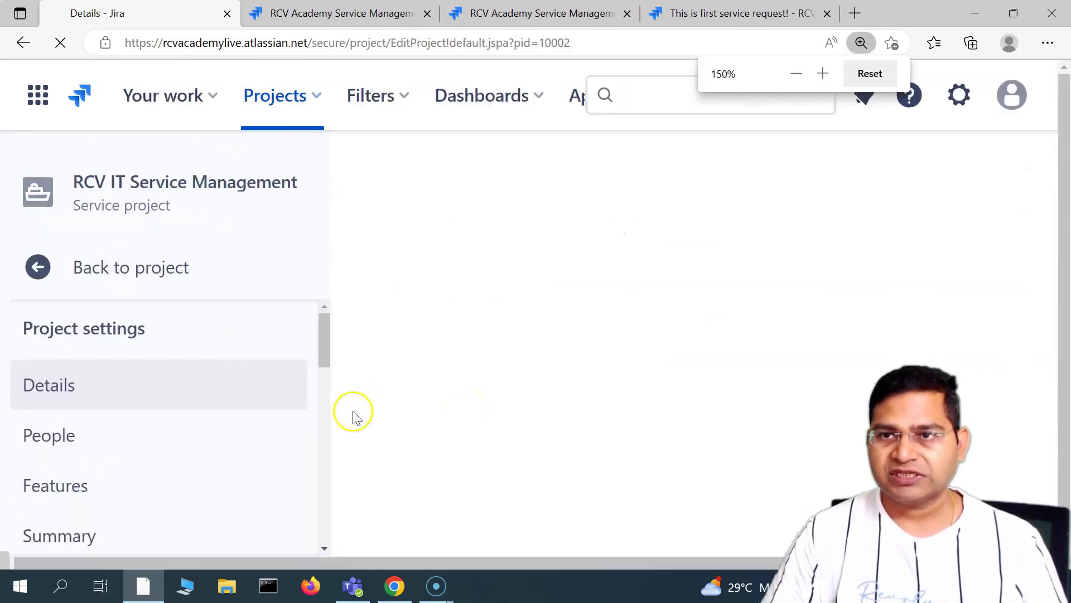
scroll(218, 433, "down", 4)
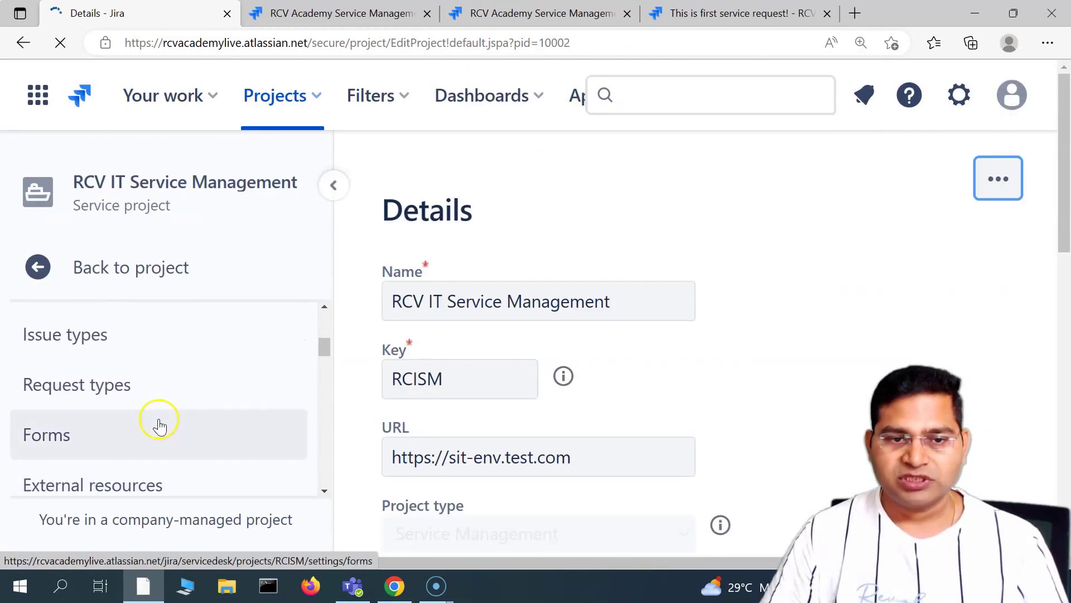
scroll(158, 426, "up", 5)
scroll(67, 458, "down", 1)
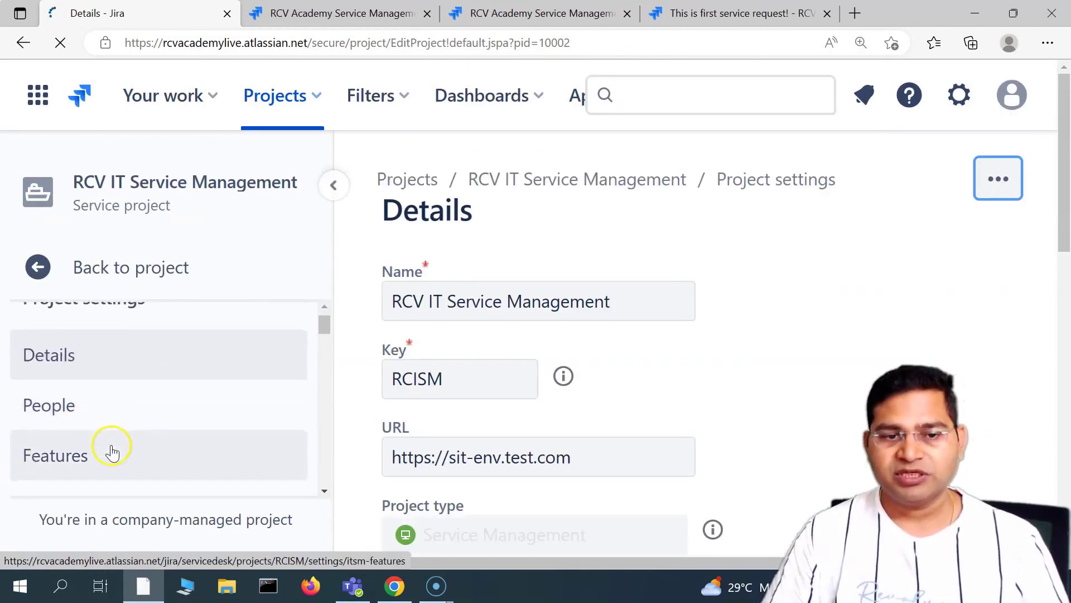
scroll(76, 466, "up", 1)
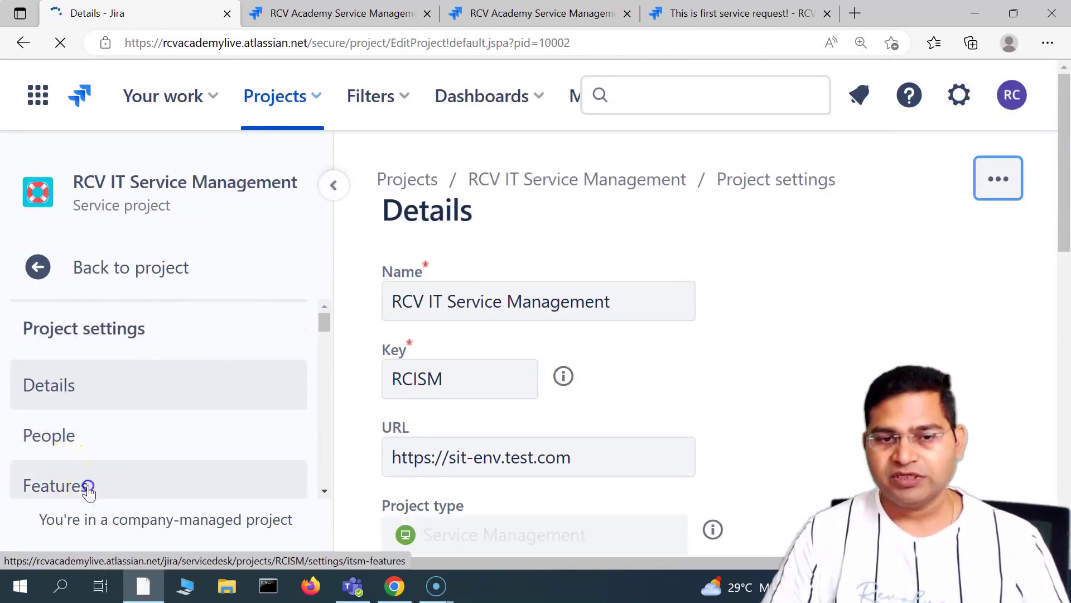
left_click(333, 187)
scroll(318, 391, "down", 2)
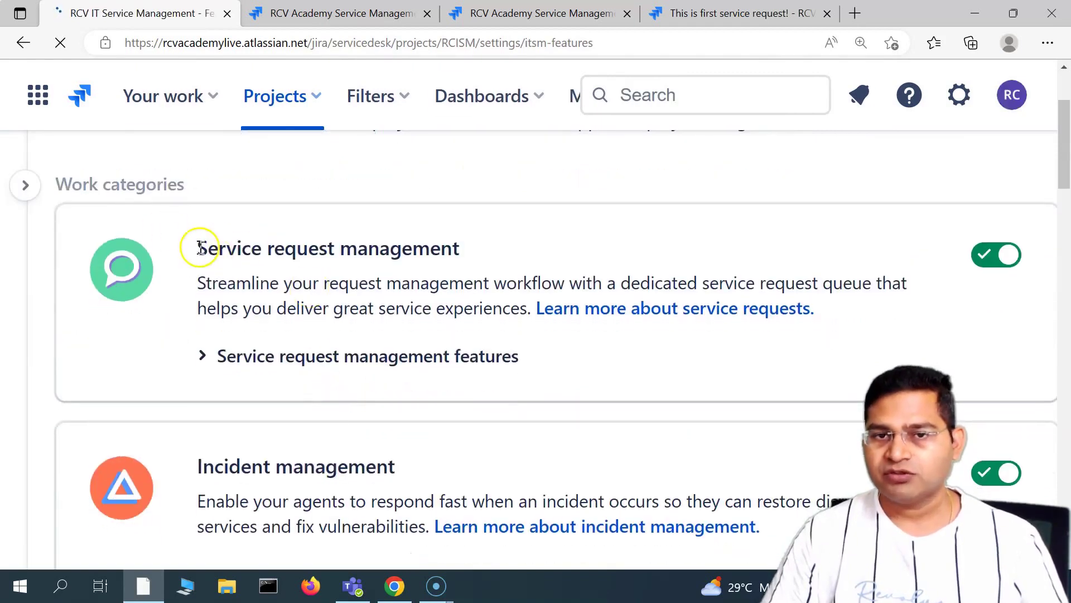
scroll(397, 402, "down", 2)
scroll(407, 415, "up", 1)
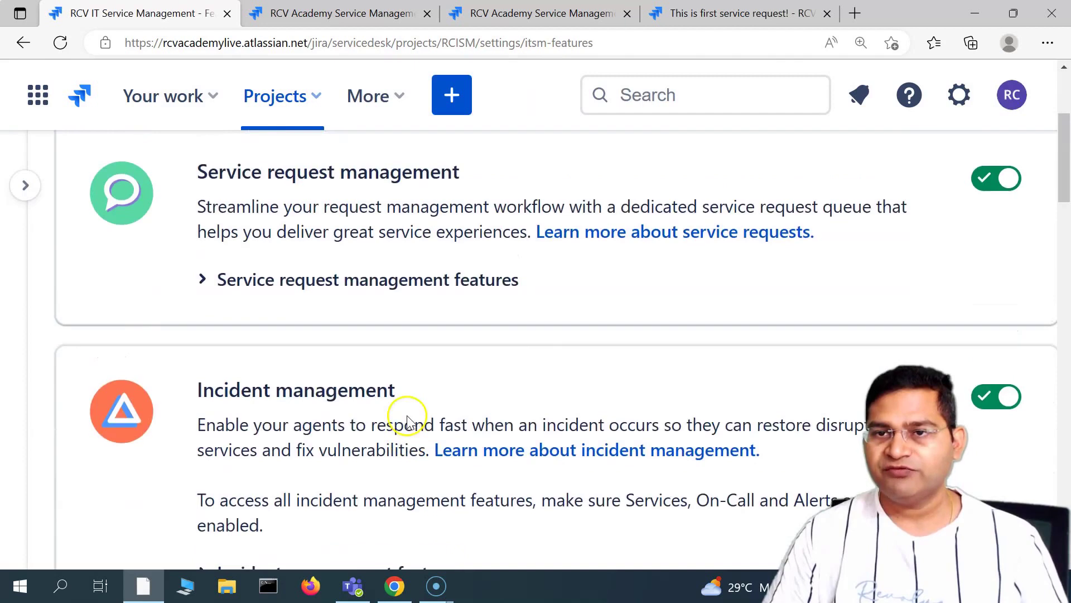
left_click_drag(202, 386, 388, 385)
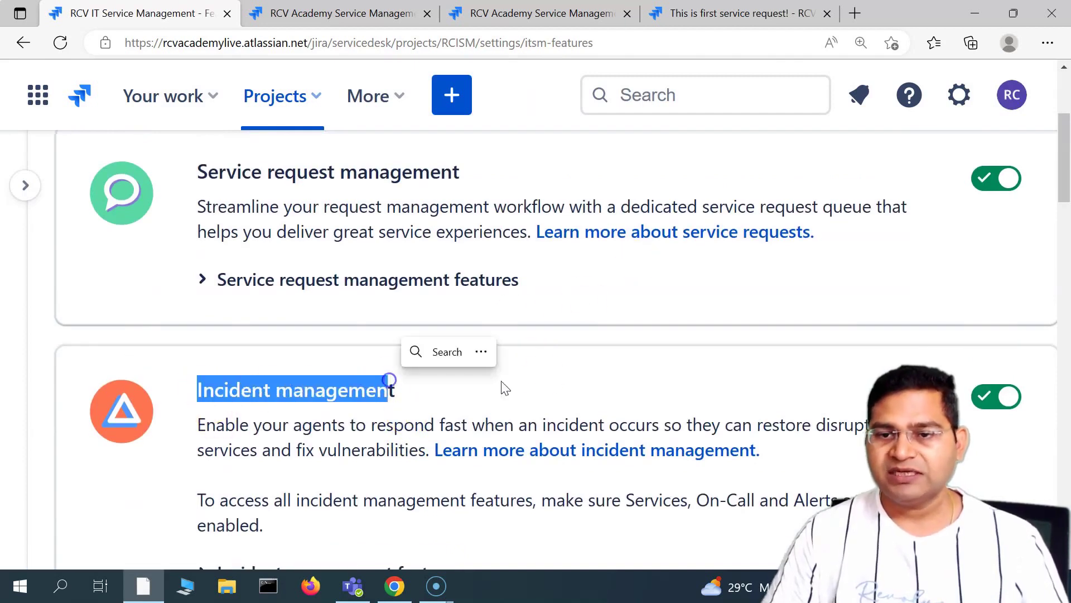
scroll(538, 383, "down", 2)
left_click(316, 353)
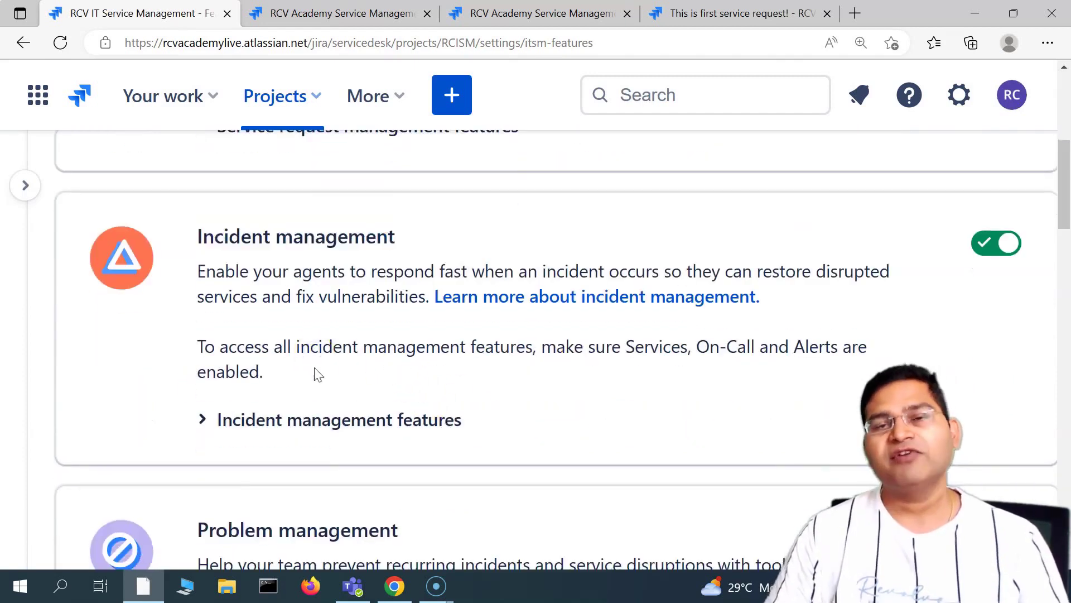
left_click(407, 389)
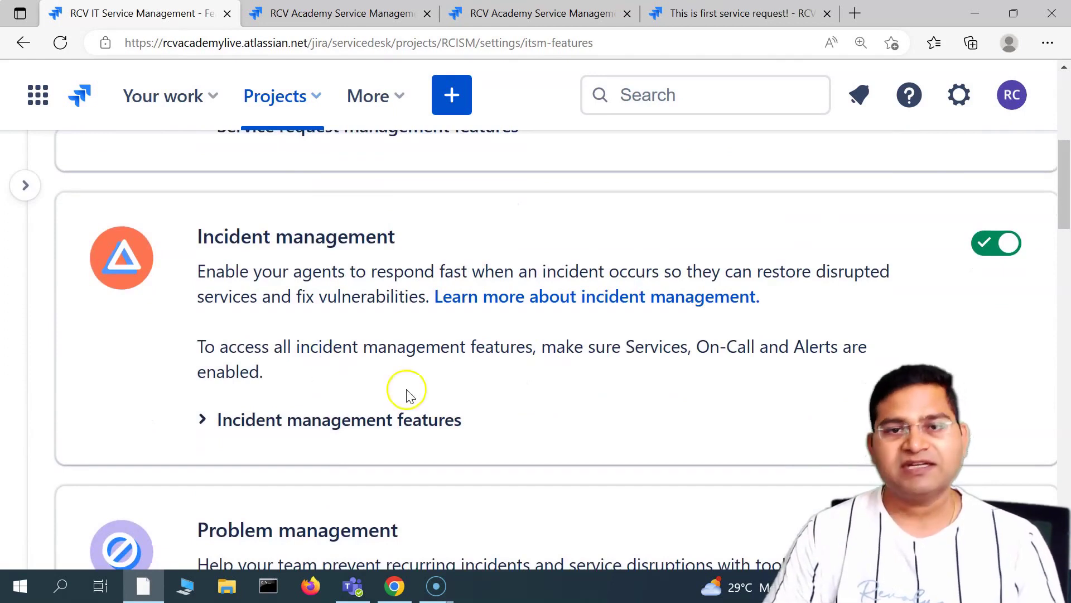
scroll(391, 413, "up", 3)
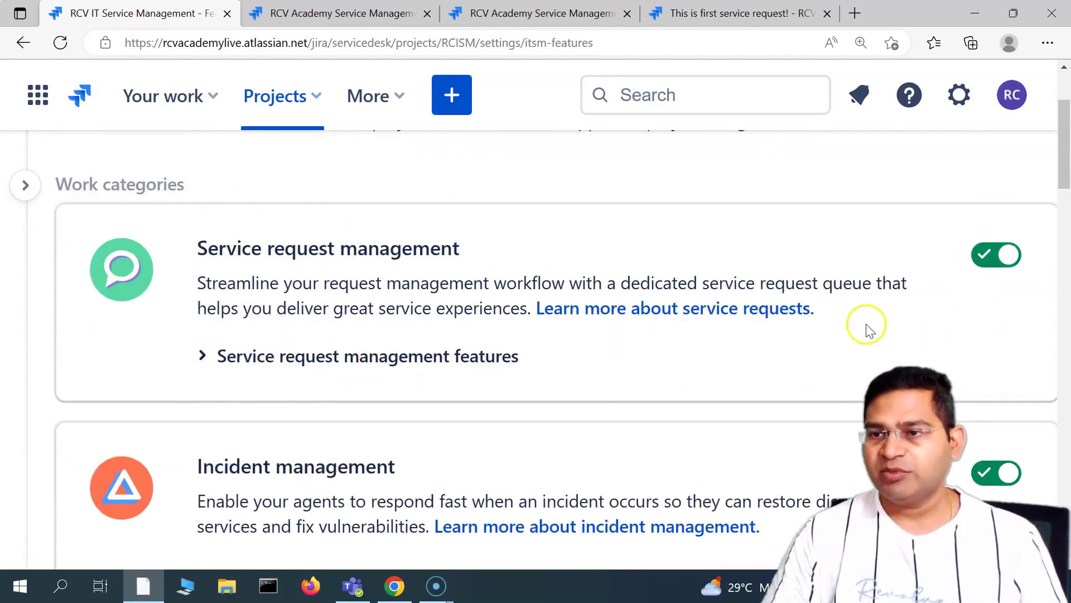
scroll(614, 357, "down", 2)
scroll(535, 364, "down", 3)
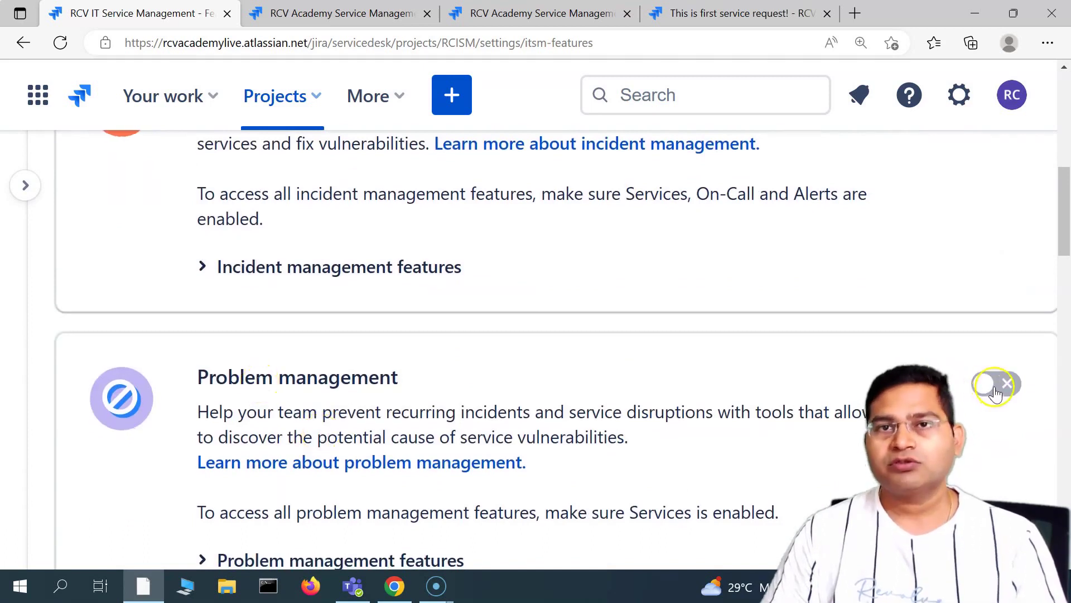
Step: View the Incident Management group on the customer portal, zoomed in for readability
left_click(386, 16)
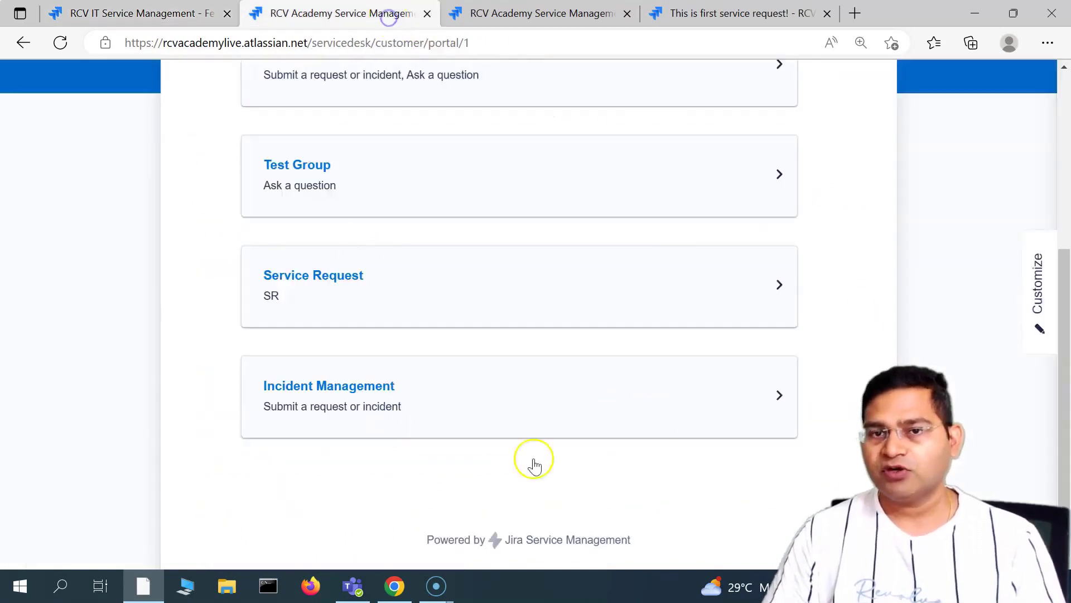
key("ctrl+plus")
key("ctrl+plus")
scroll(431, 444, "up", 2)
scroll(441, 446, "down", 3)
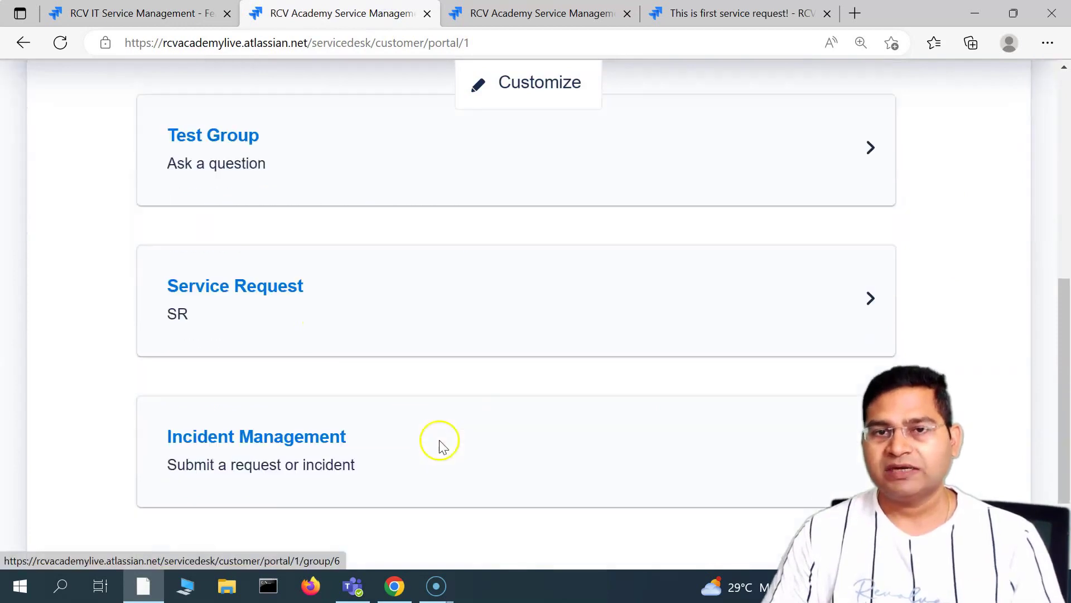
Step: Switch on the Problem management toggle in the project's Features settings
left_click(134, 12)
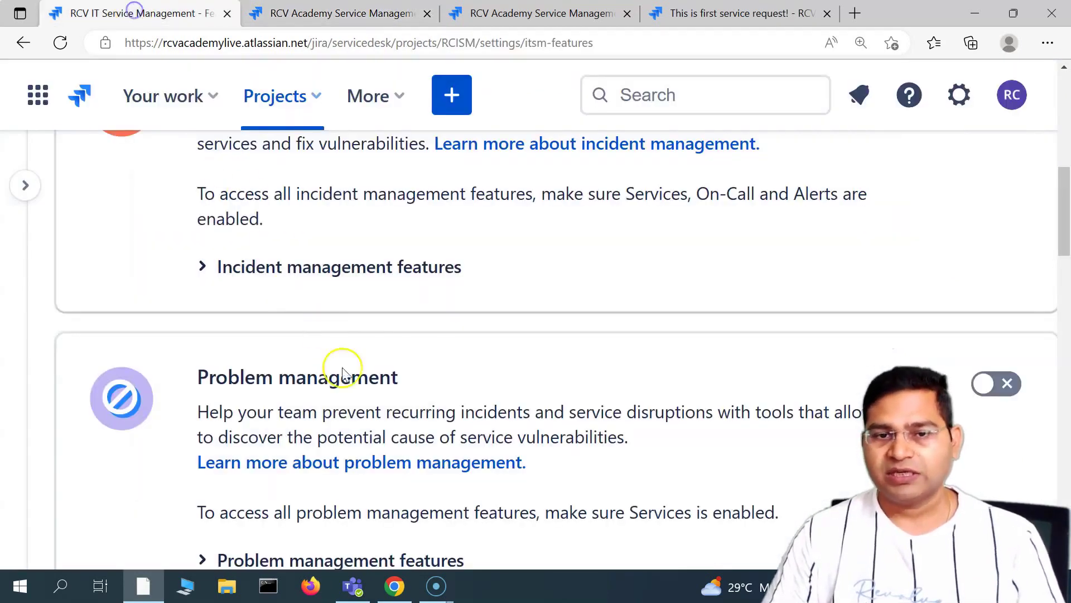
scroll(343, 374, "down", 1)
left_click_drag(278, 304, 640, 372)
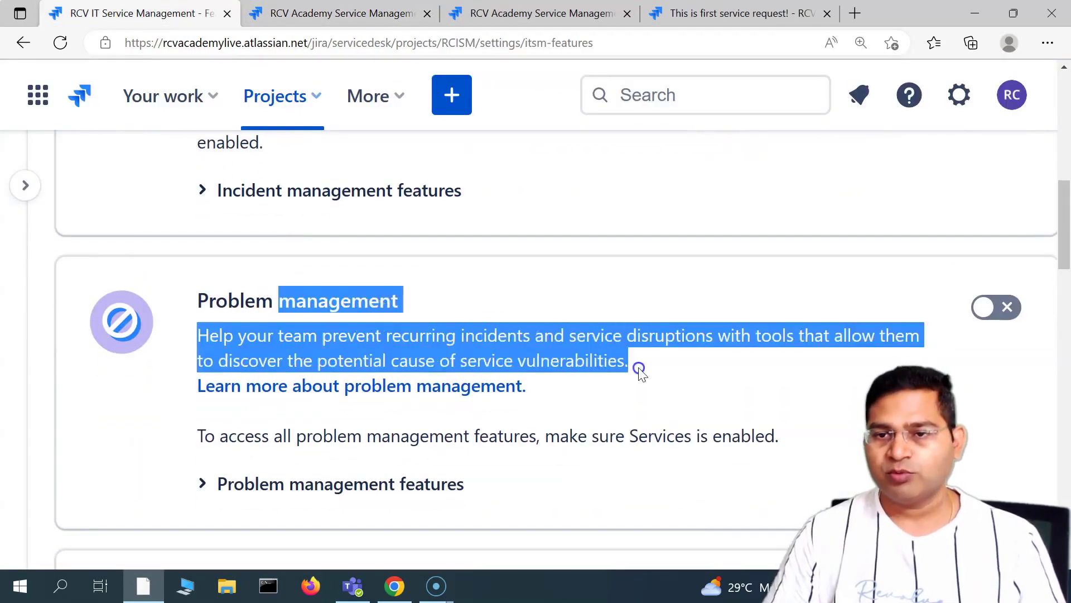
left_click(521, 310)
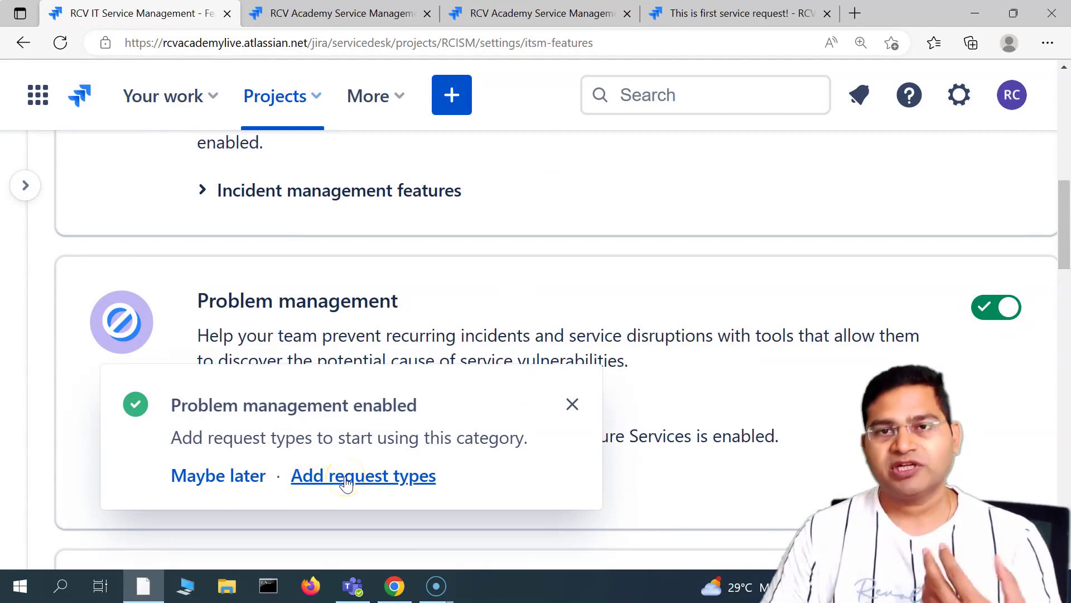
Step: Recheck the portal's request groups, then return to Features showing the add-request-types notice
left_click(347, 14)
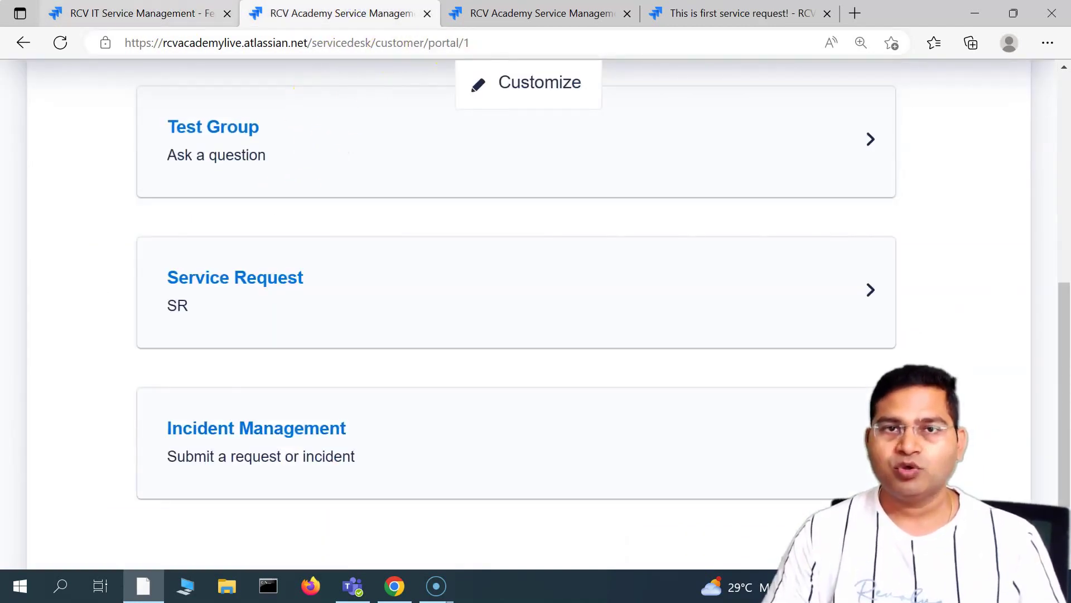
left_click(143, 13)
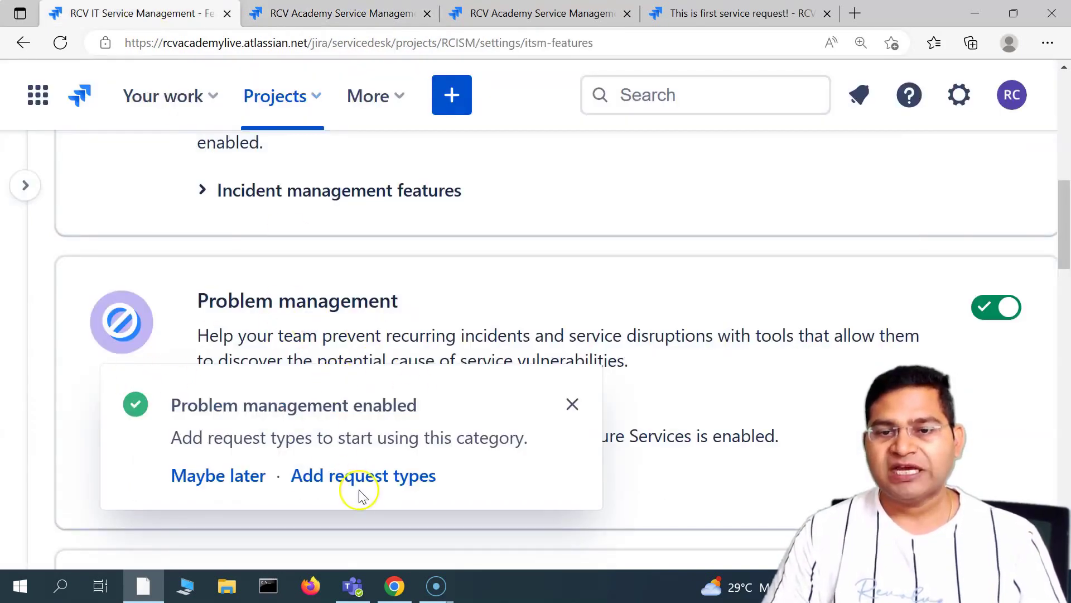
scroll(334, 406, "up", 2)
scroll(312, 346, "up", 5)
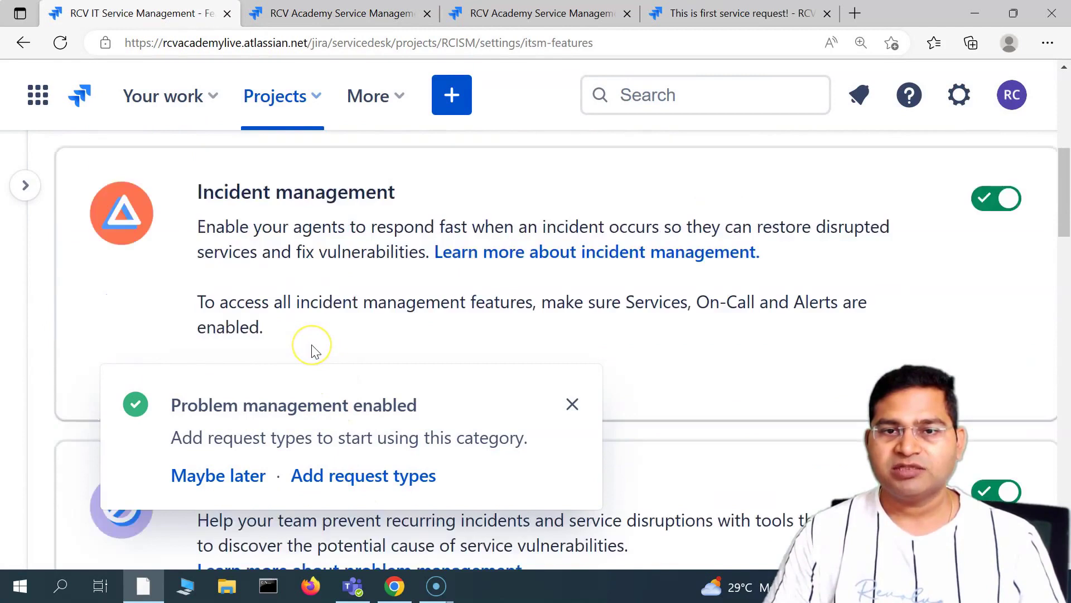
scroll(359, 376, "down", 4)
scroll(356, 491, "down", 4)
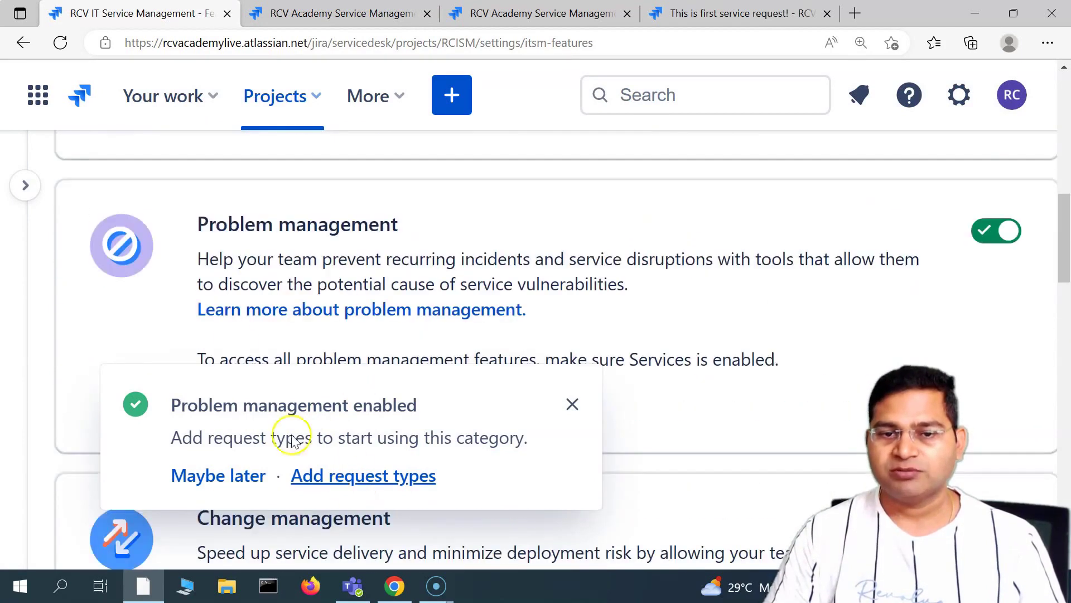
Step: Open the Problems category's request types from the Add request types notice
left_click(363, 483)
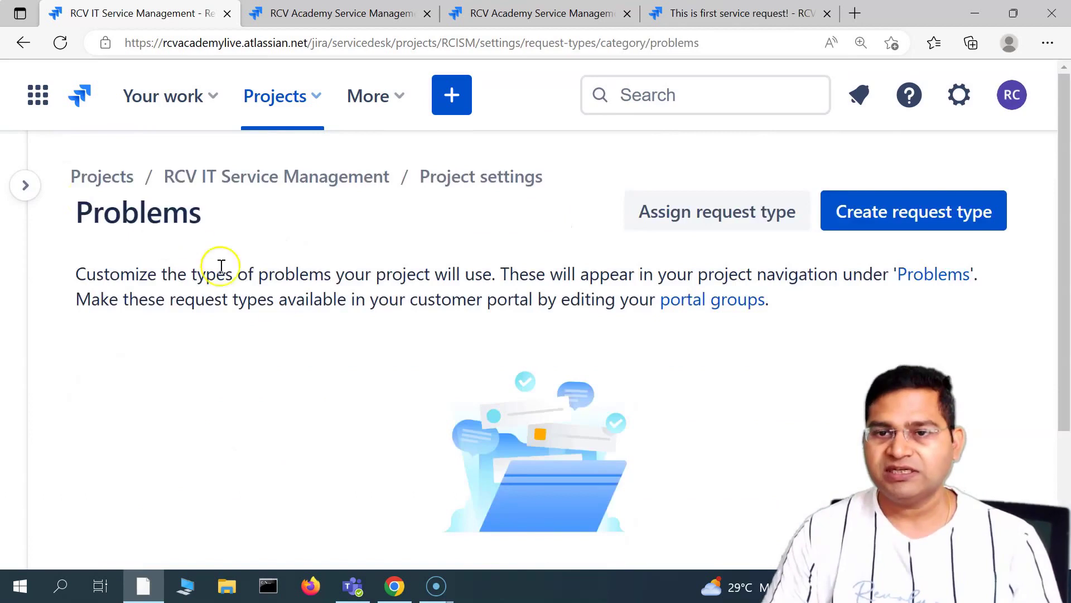
mouse_move(23, 173)
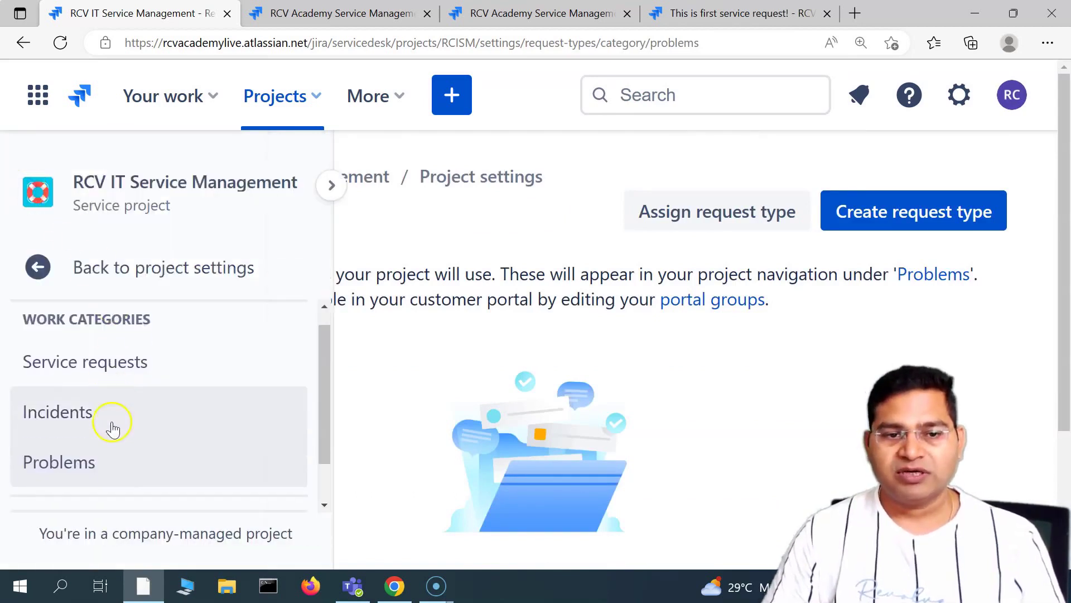
scroll(117, 441, "down", 1)
scroll(83, 391, "up", 1)
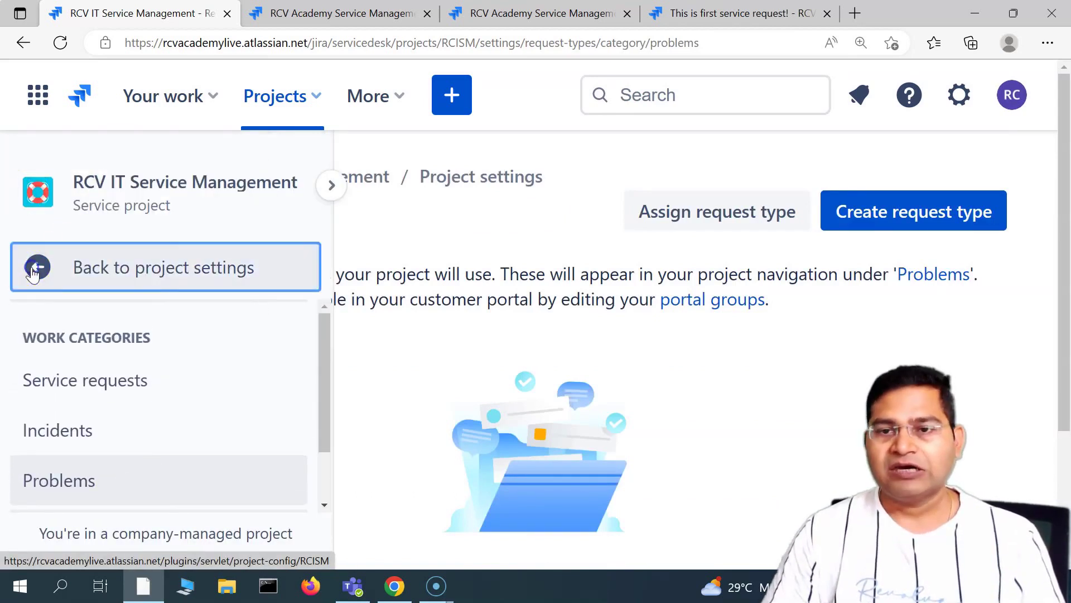
Step: Pin the project settings sidebar open and go to Request types, showing the empty Problems page
left_click(34, 268)
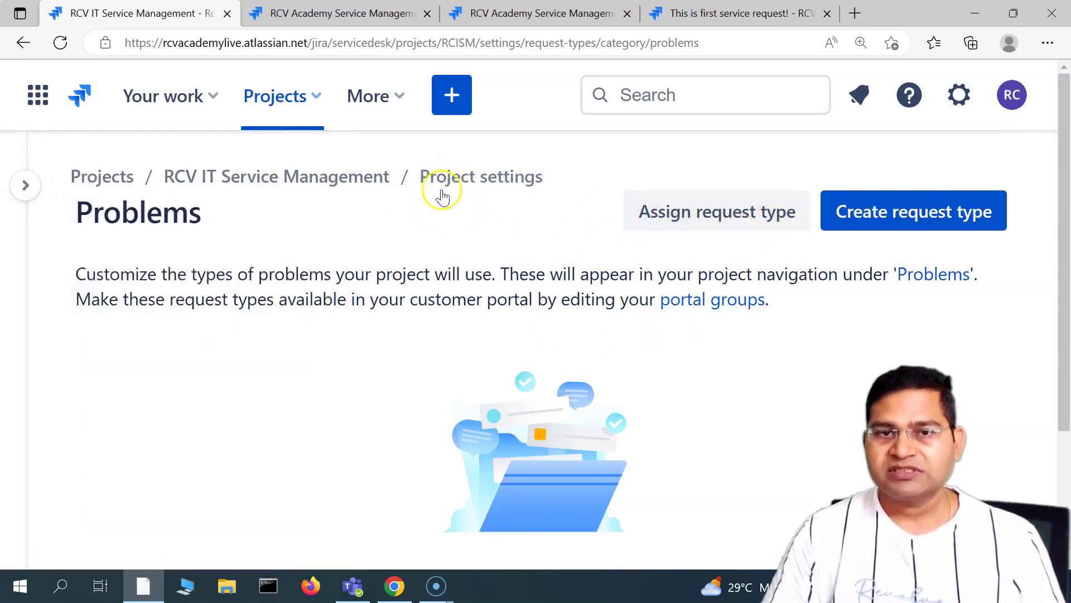
left_click(21, 188)
scroll(150, 438, "down", 3)
scroll(153, 458, "down", 5)
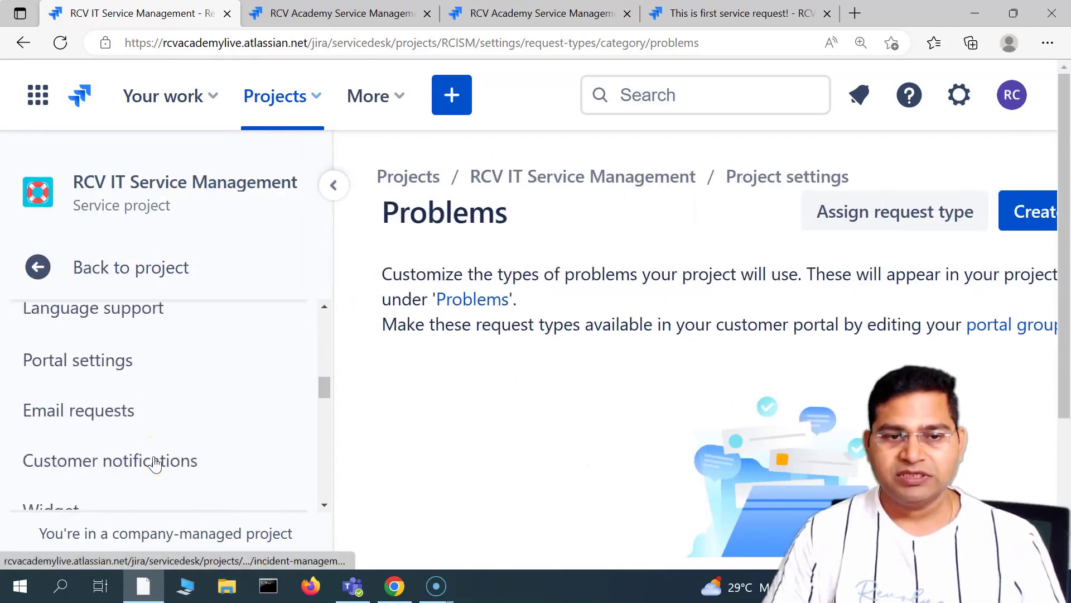
scroll(167, 455, "up", 5)
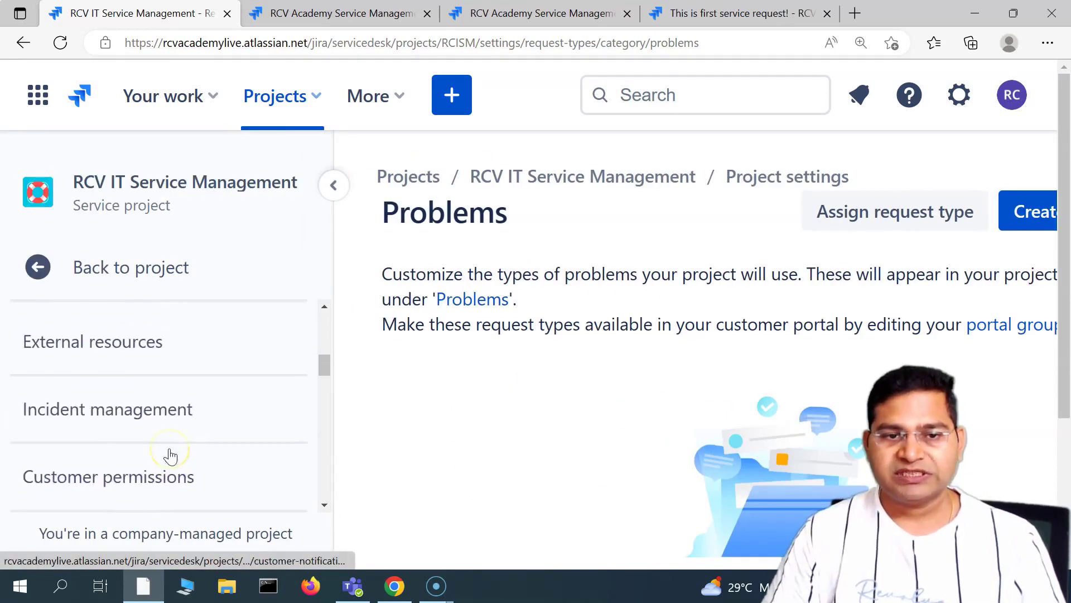
scroll(156, 424, "up", 1)
left_click(116, 384)
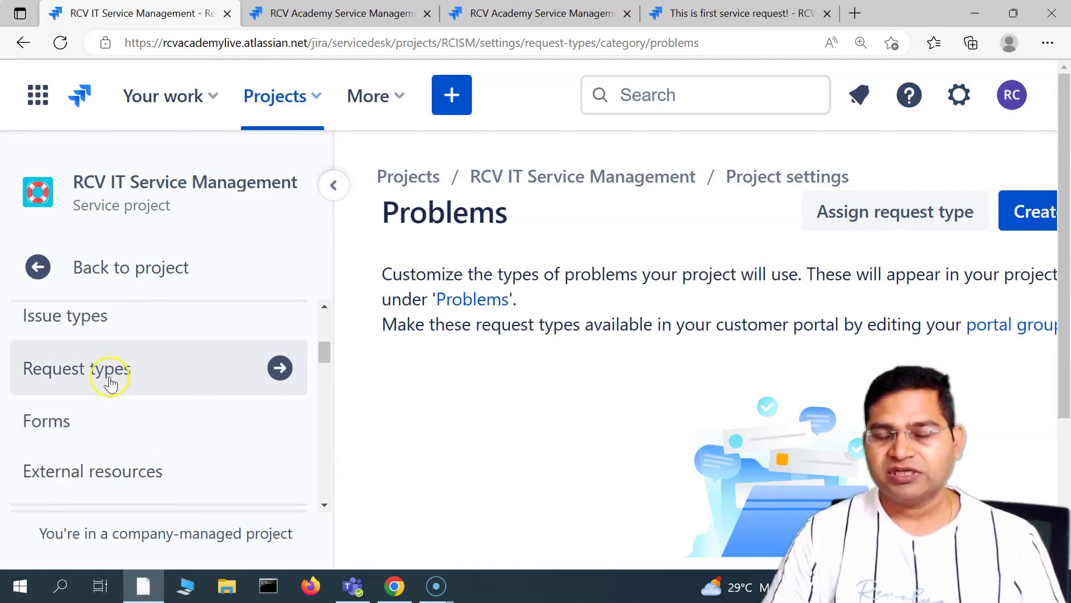
scroll(140, 402, "down", 5)
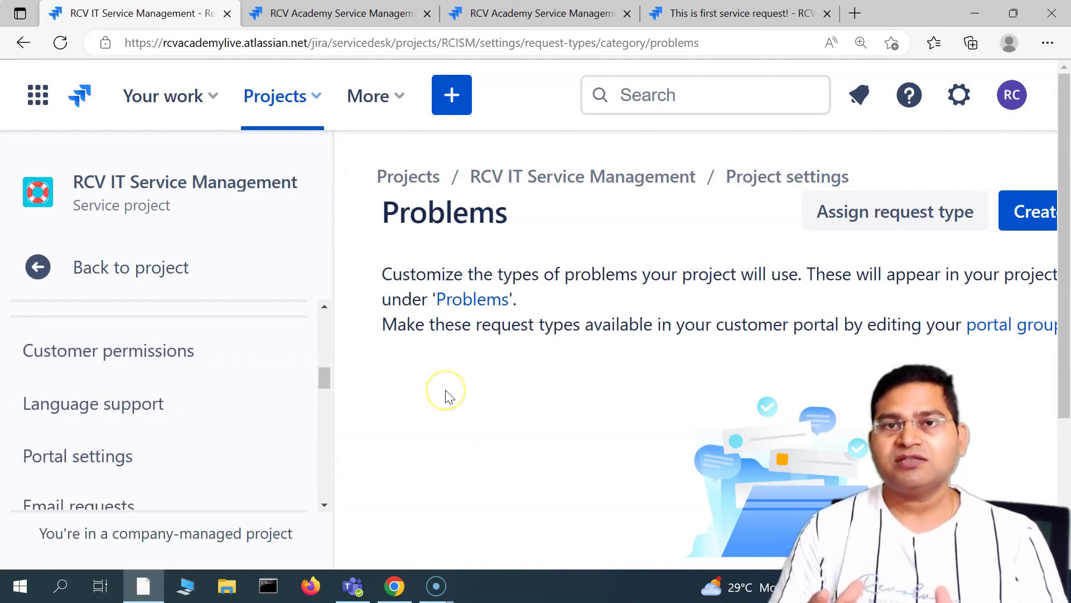
scroll(162, 393, "up", 6)
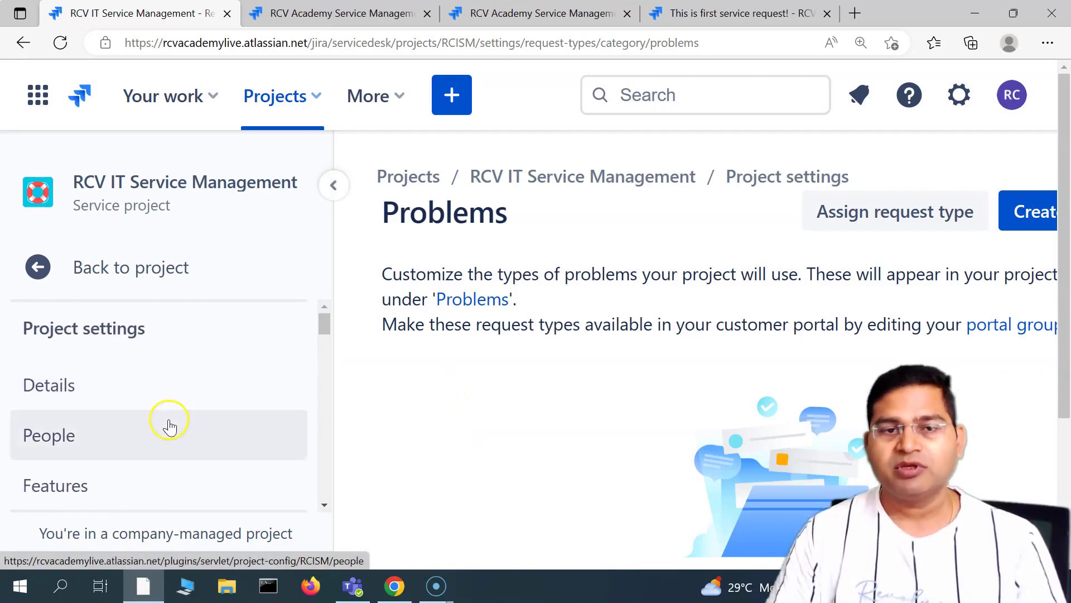
scroll(142, 408, "down", 2)
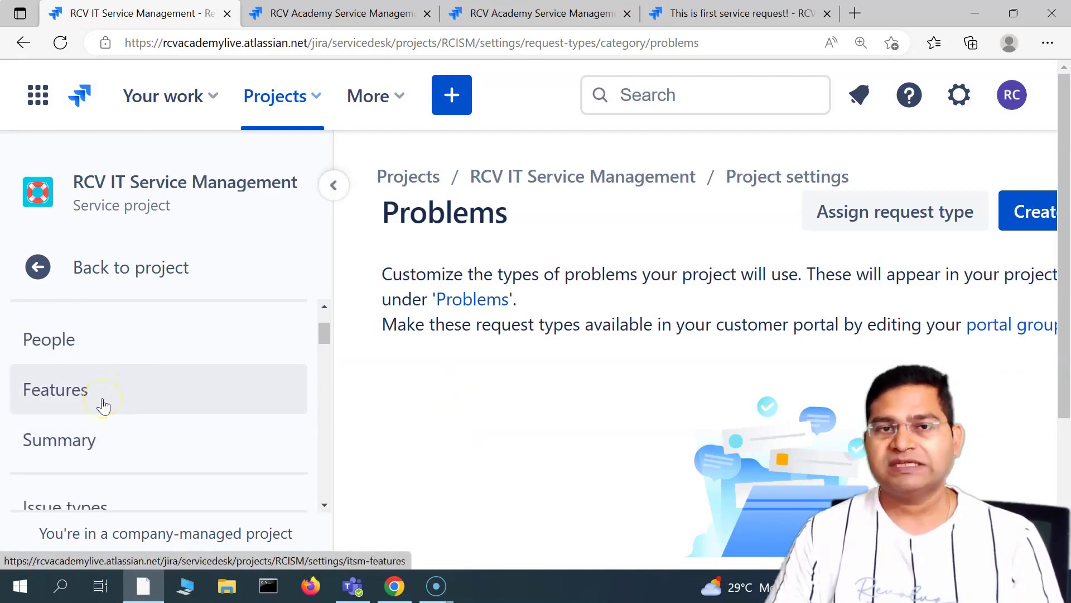